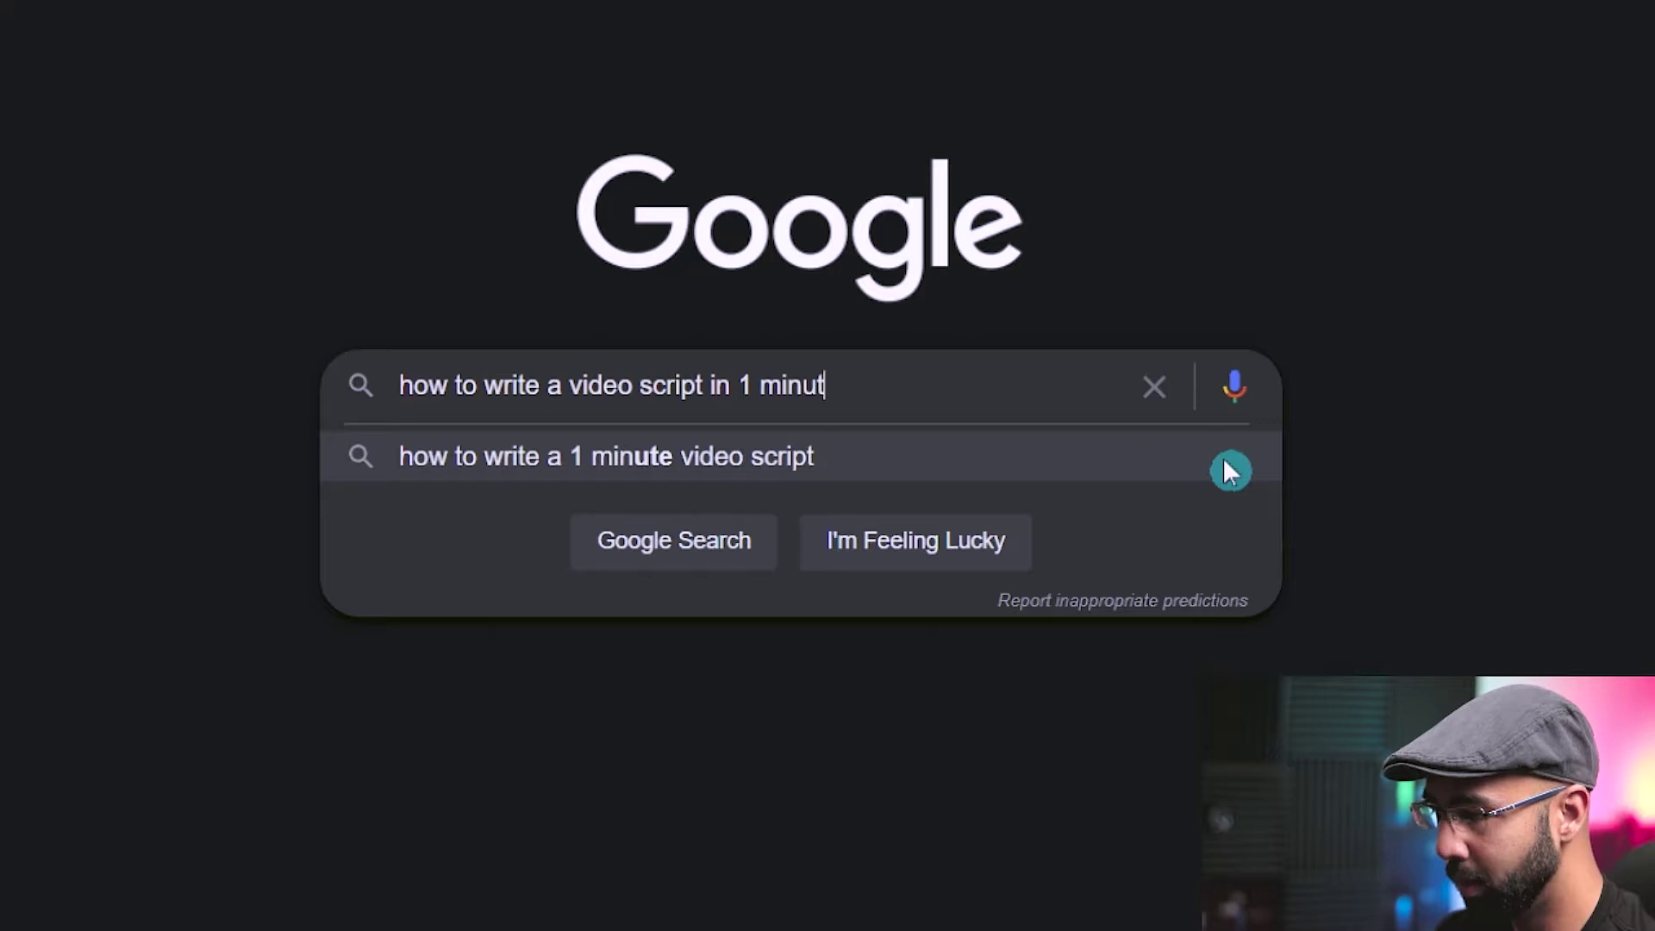
Step: Search Google for 'how to write a video script in 1 minute' and scroll through the results
key(Return)
scroll(60, 345, down, 15)
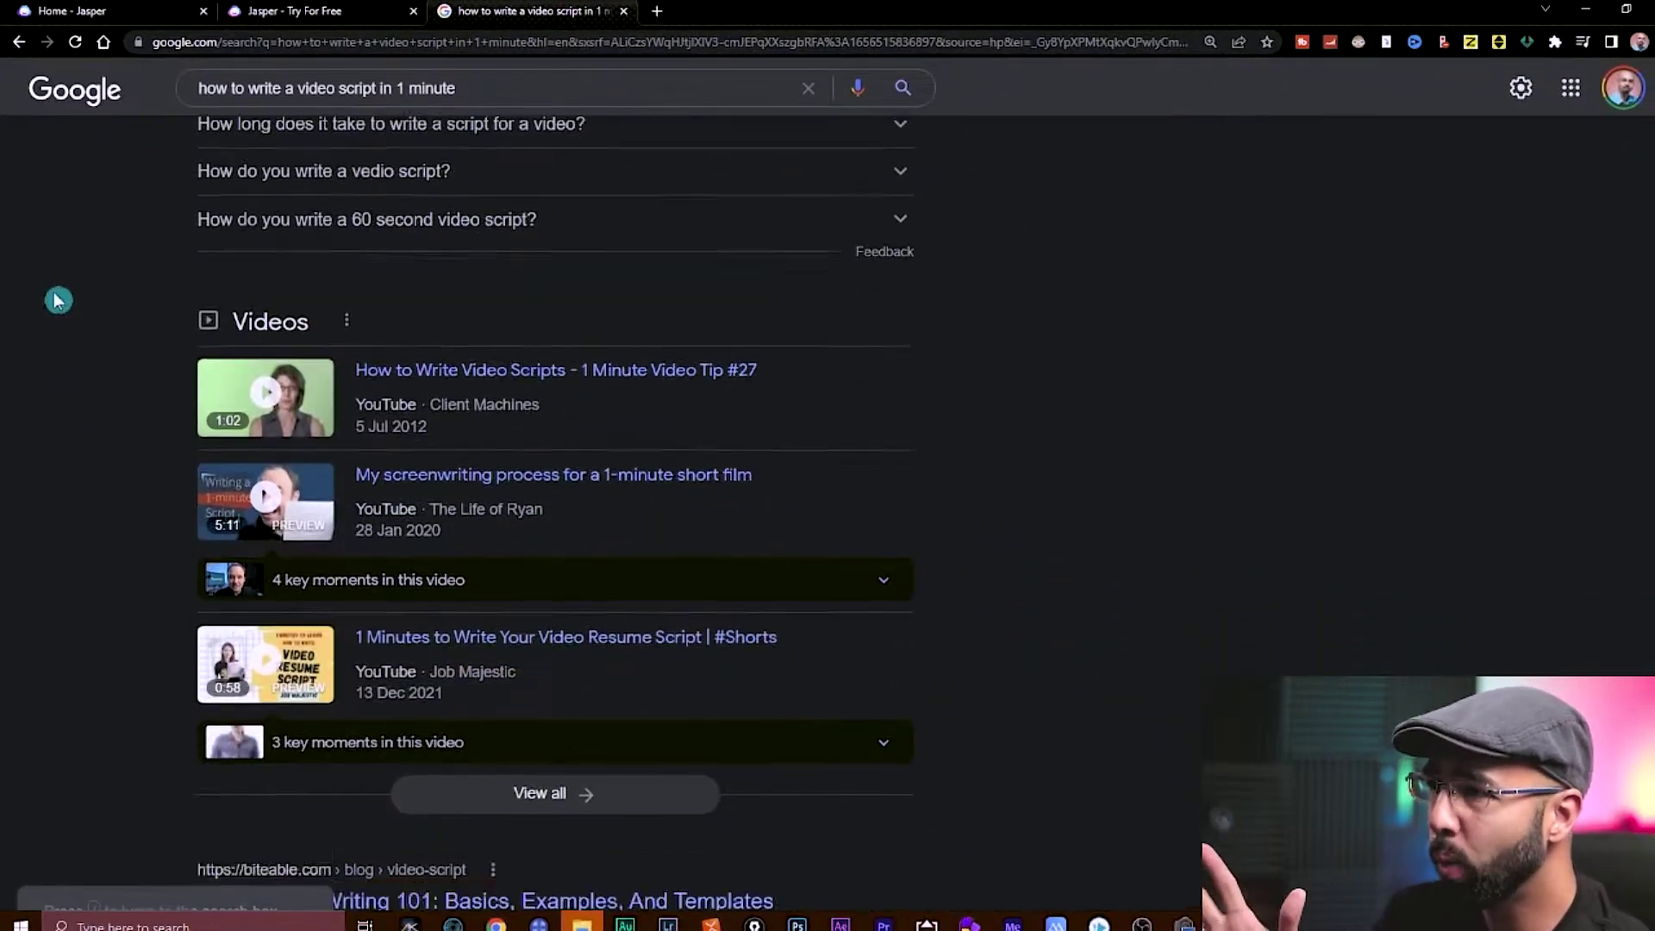
scroll(59, 336, down, 10)
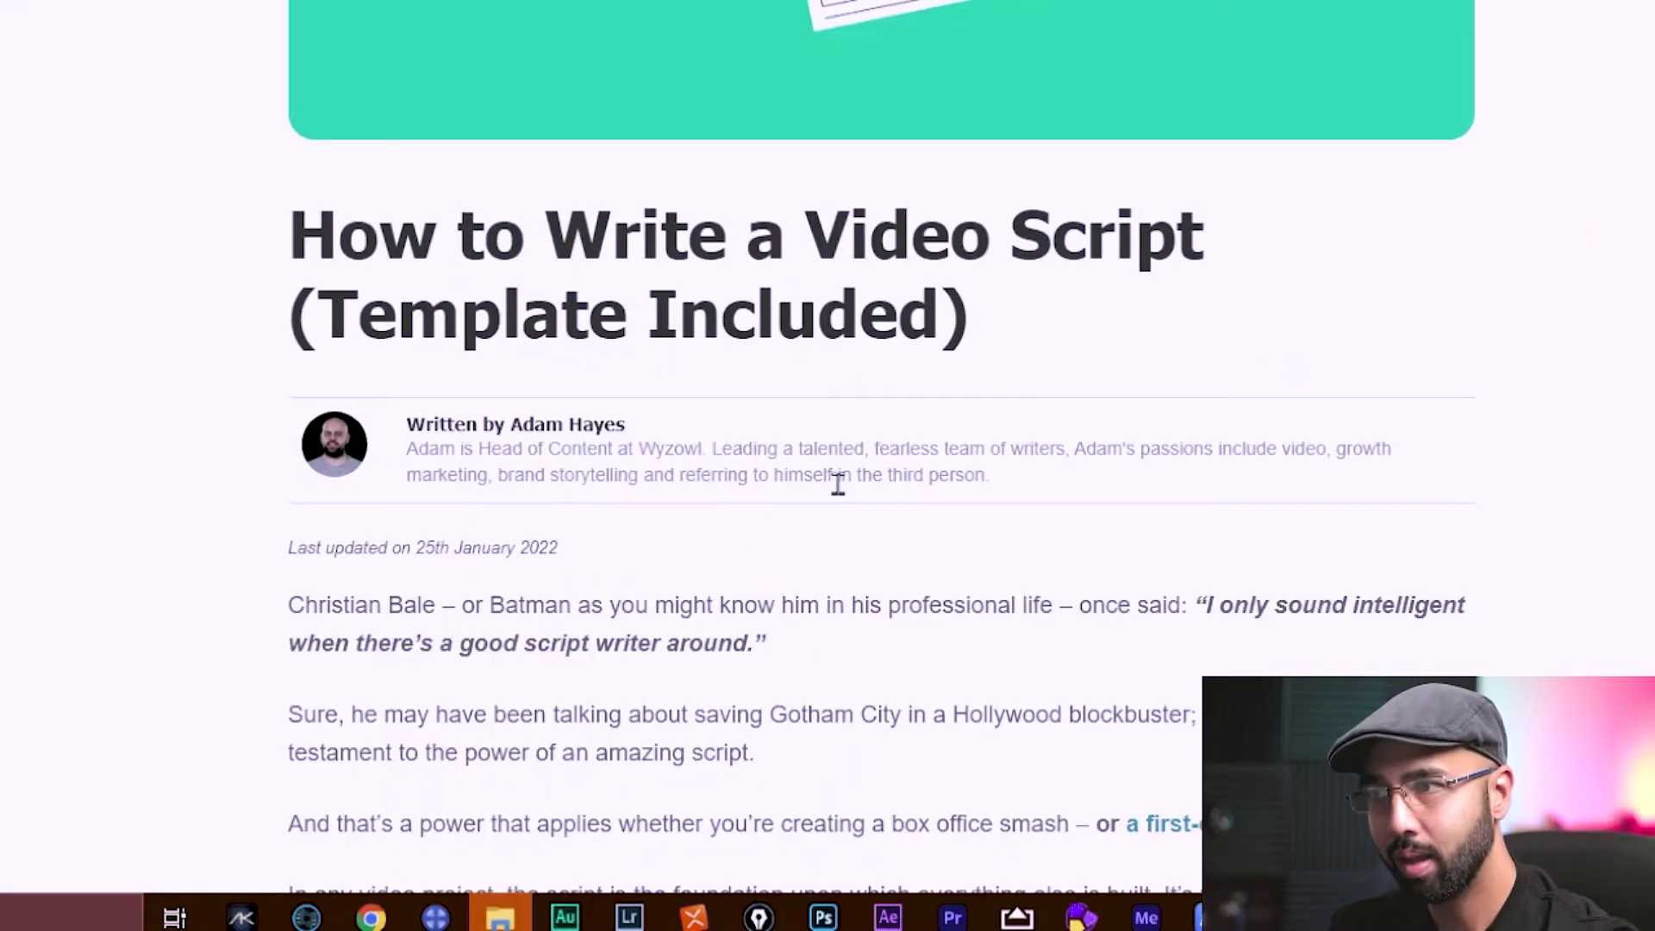
scroll(838, 484, down, 20)
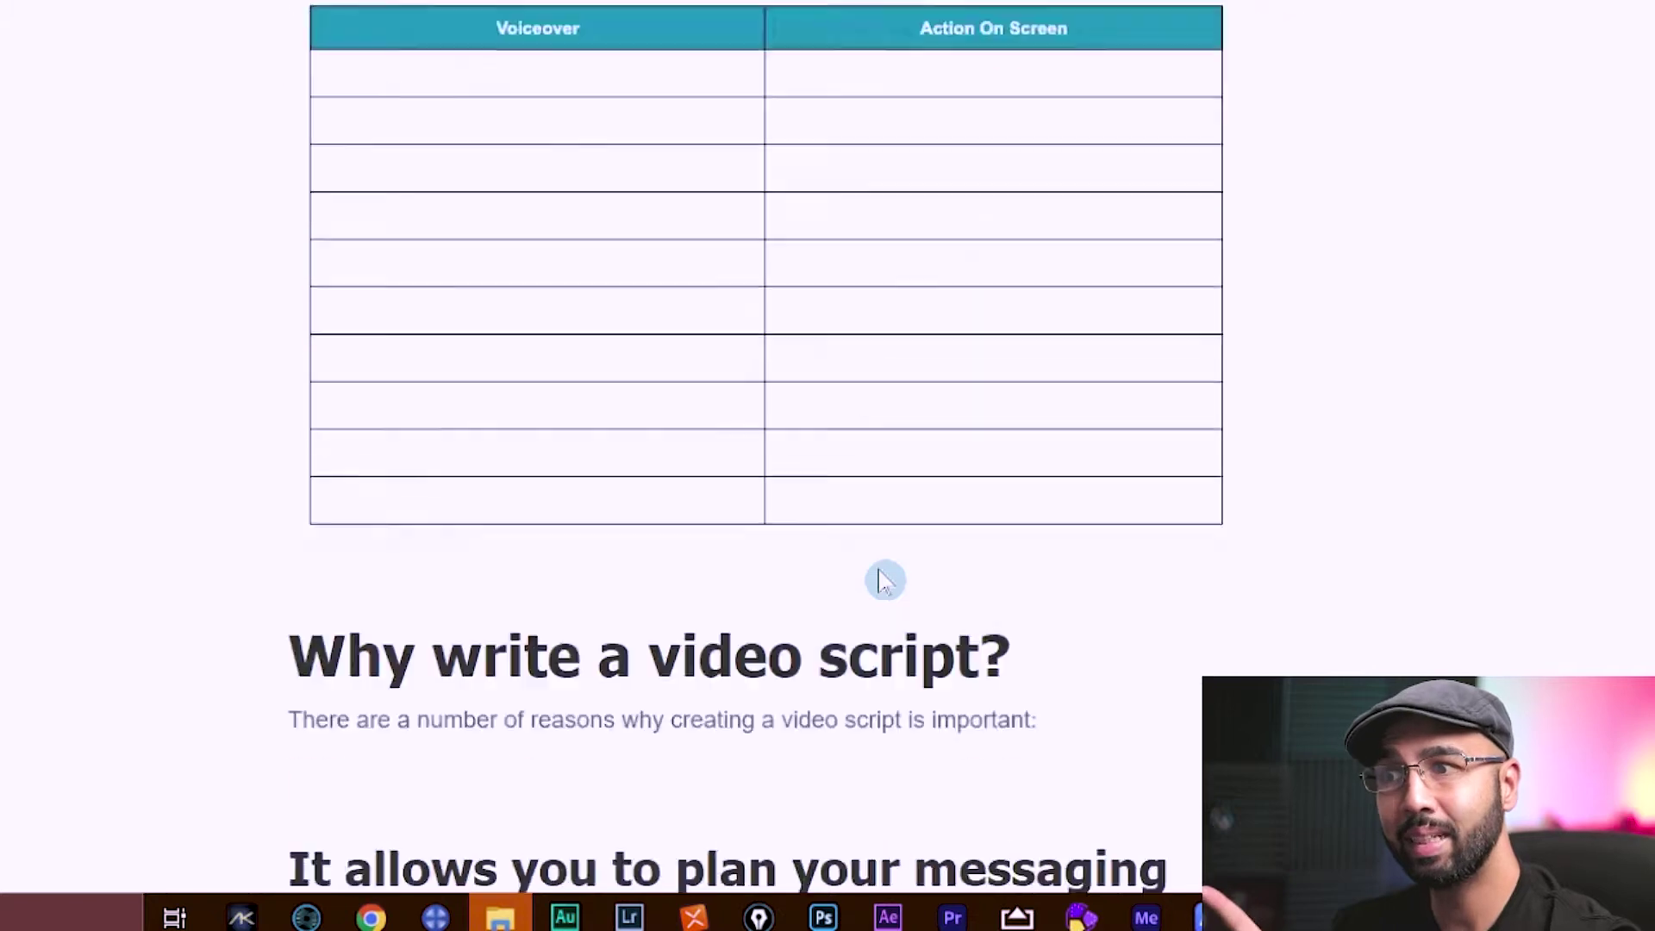
scroll(886, 582, down, 20)
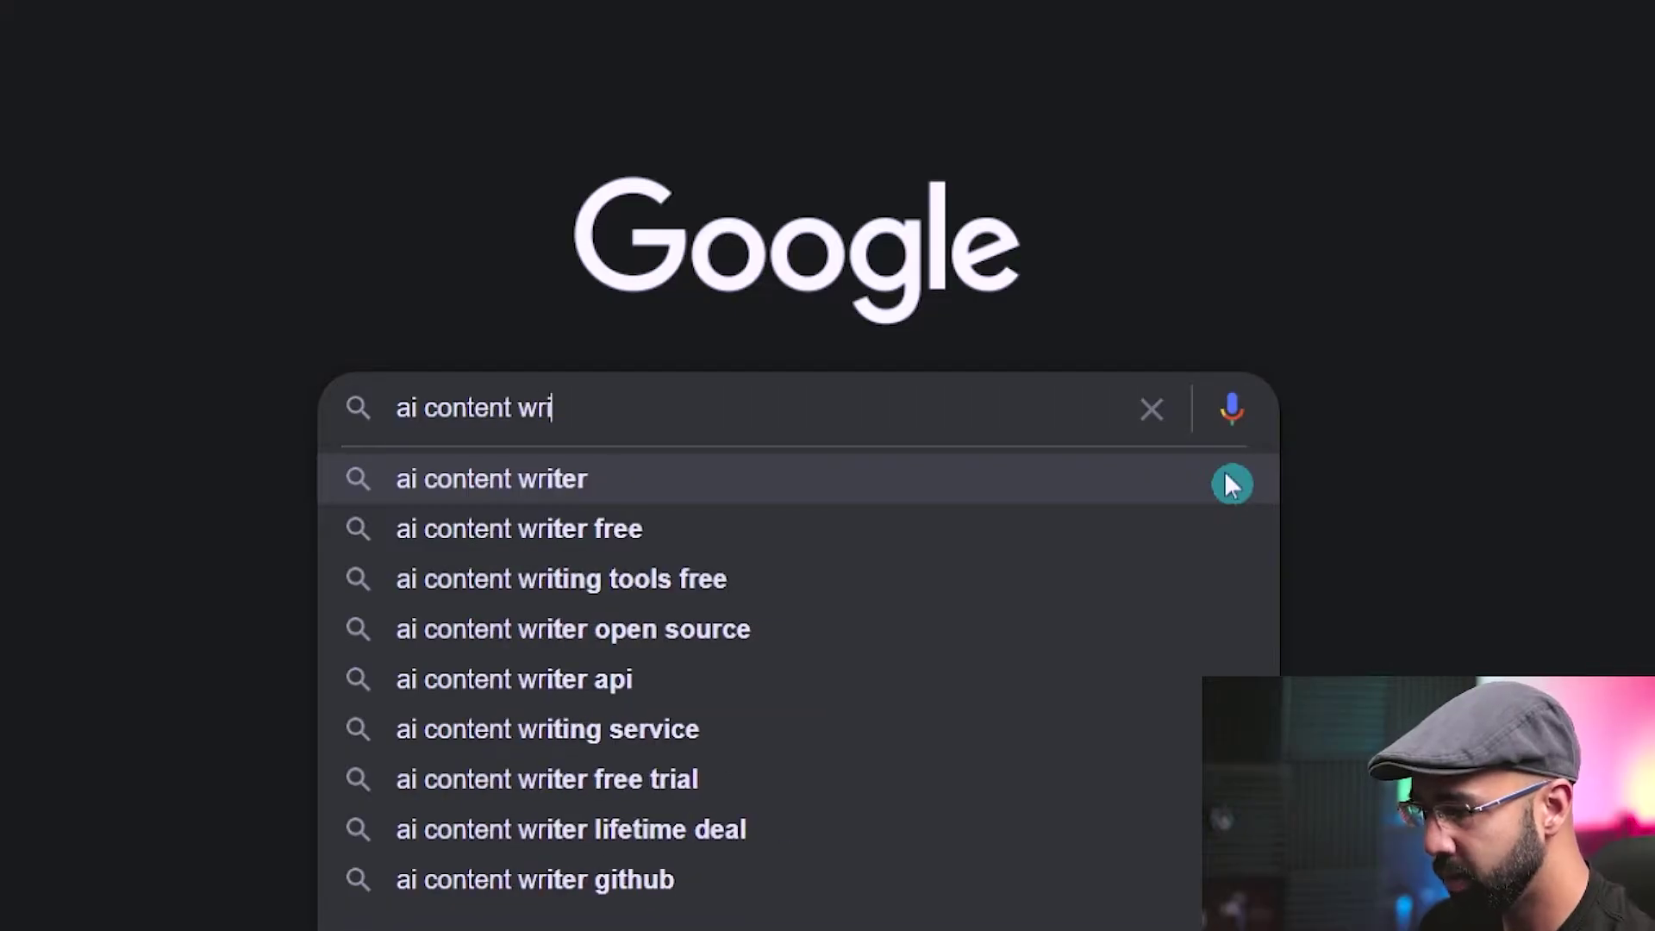
Step: Search Google for 'ai content writer tool' and highlight the Jasper result title
text(tool)
key(Return)
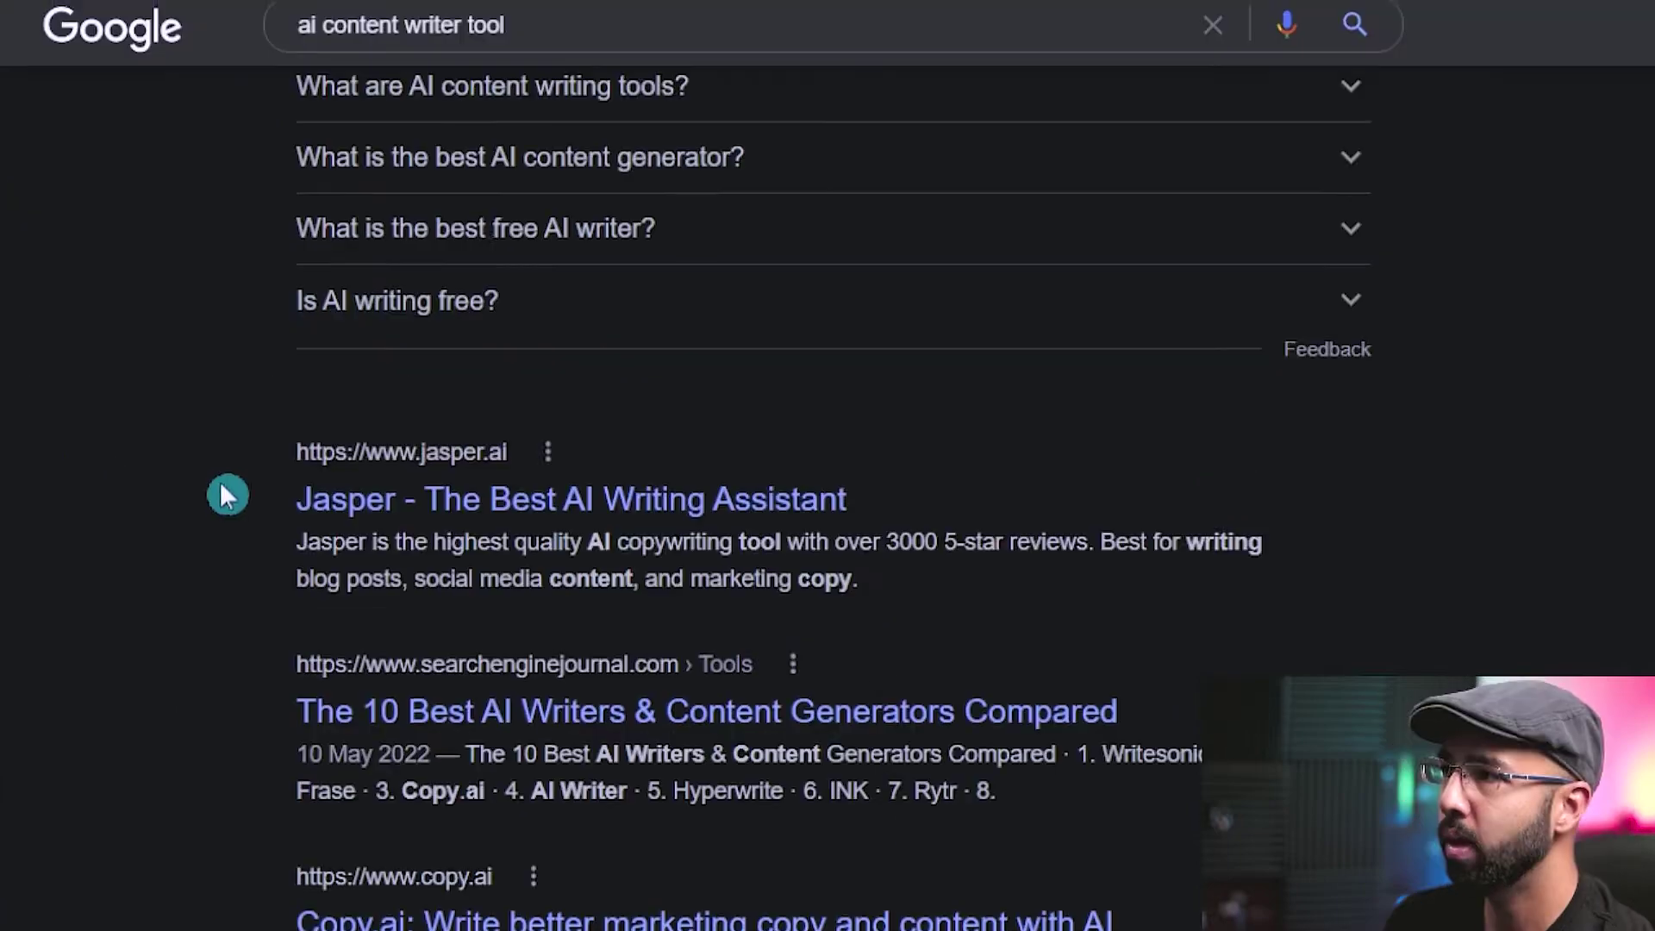
drag(260, 499, 862, 508)
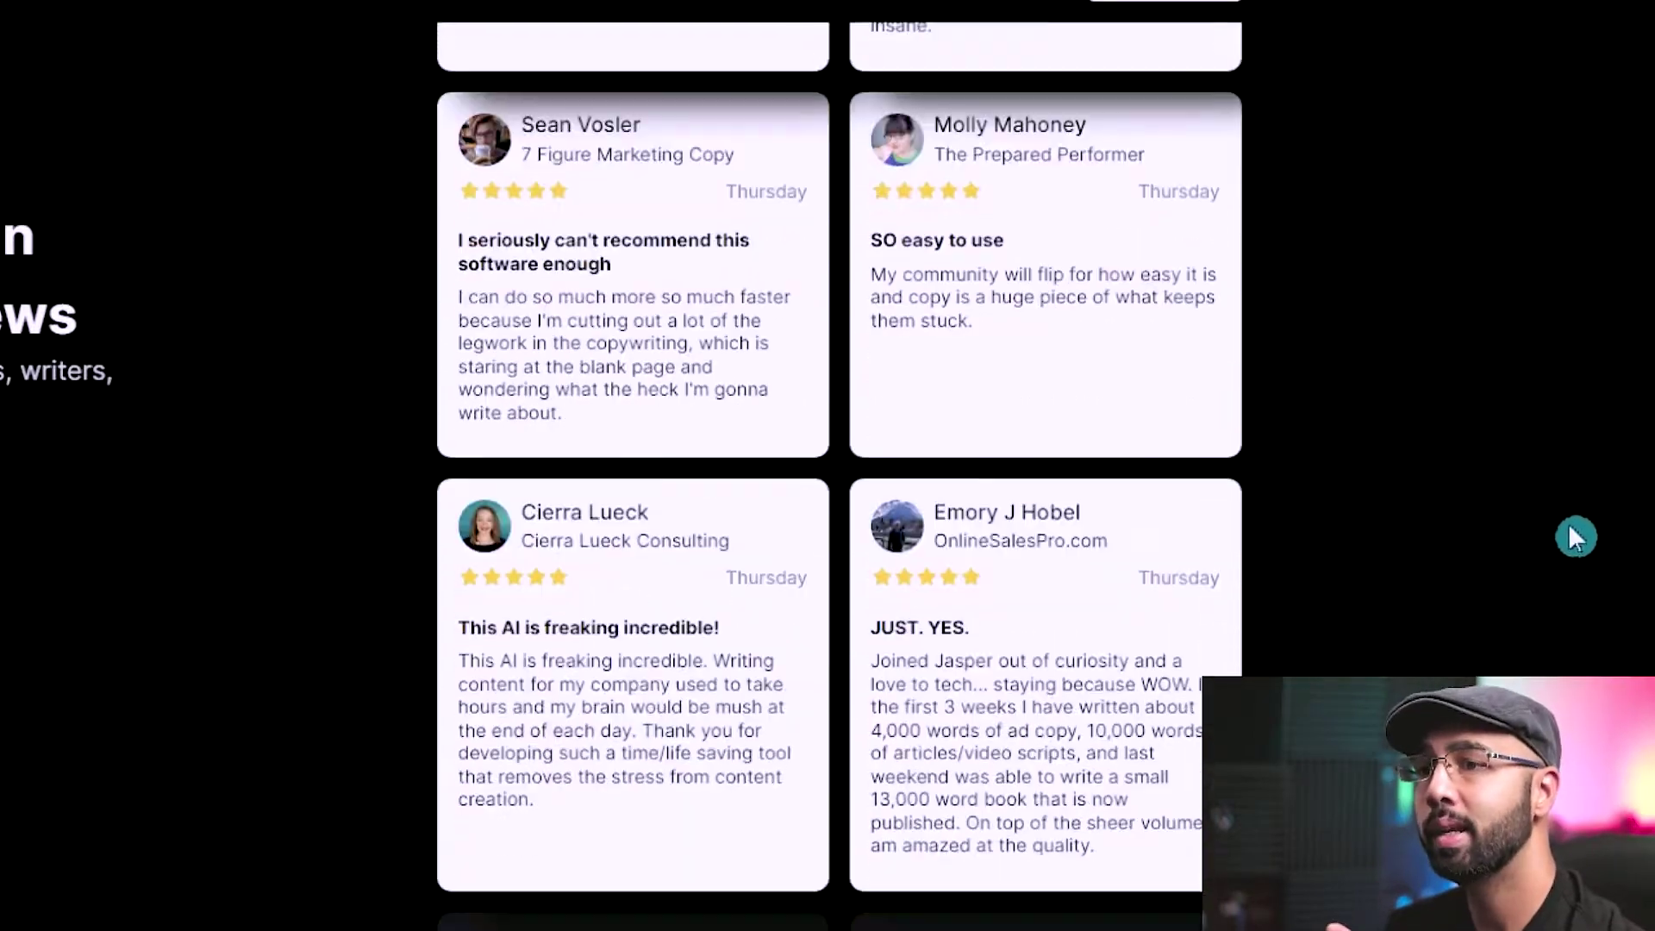
Step: Create a new Jasper document using the 'Start from scratch' option
scroll(1571, 527, down, 2)
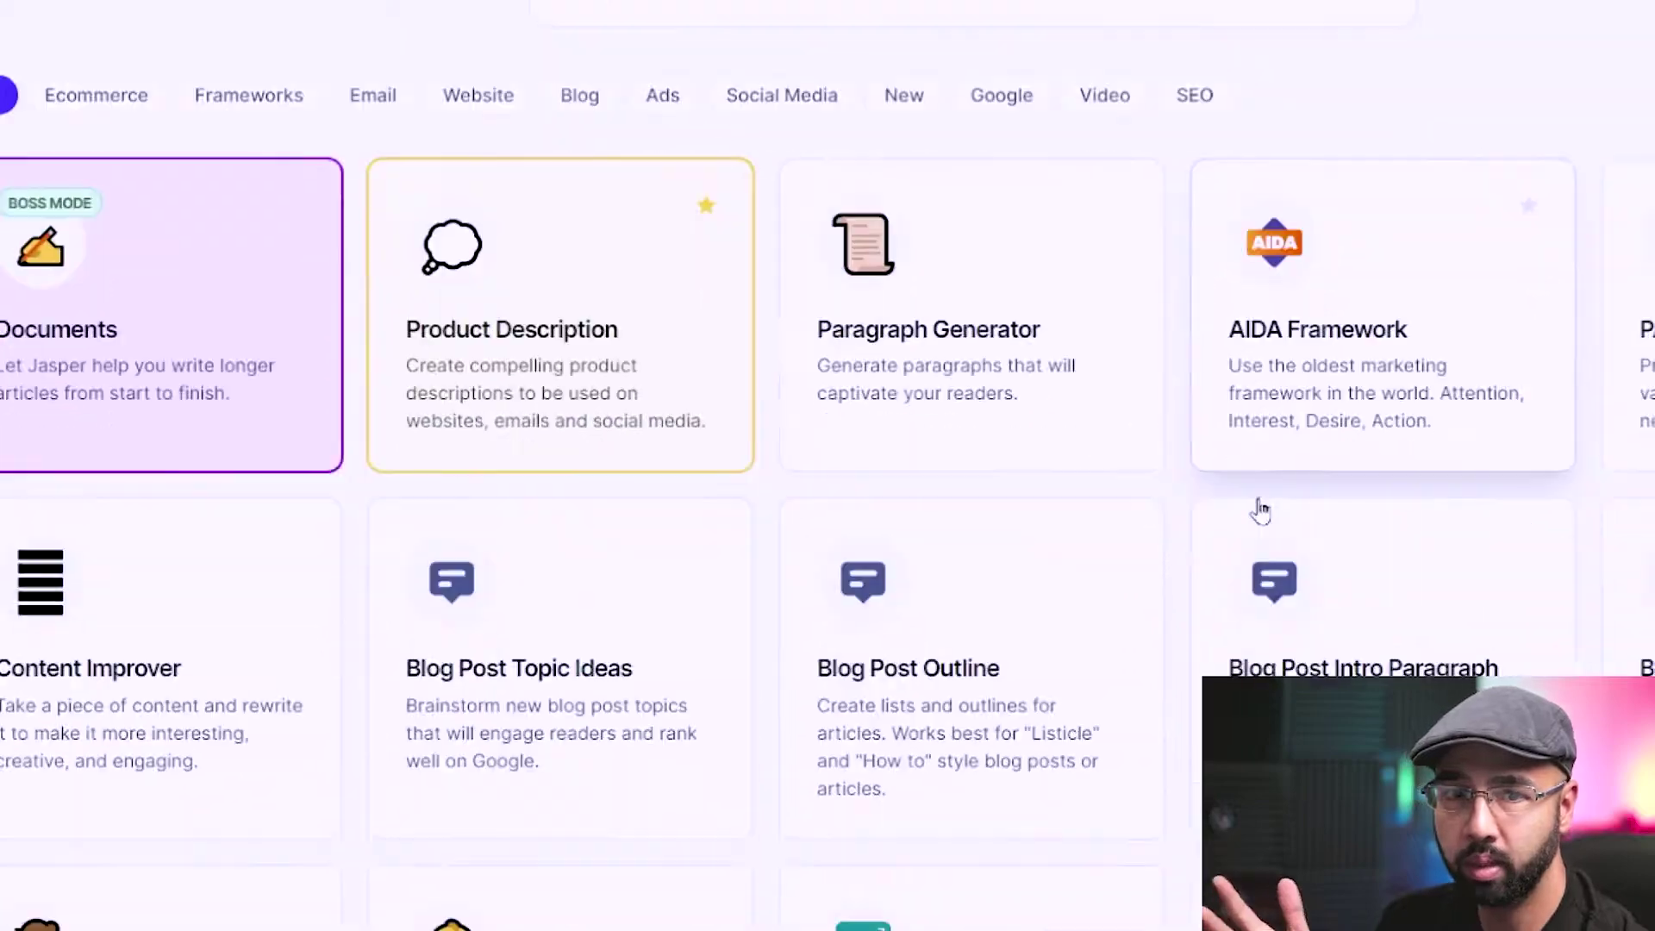
scroll(1242, 522, down, 20)
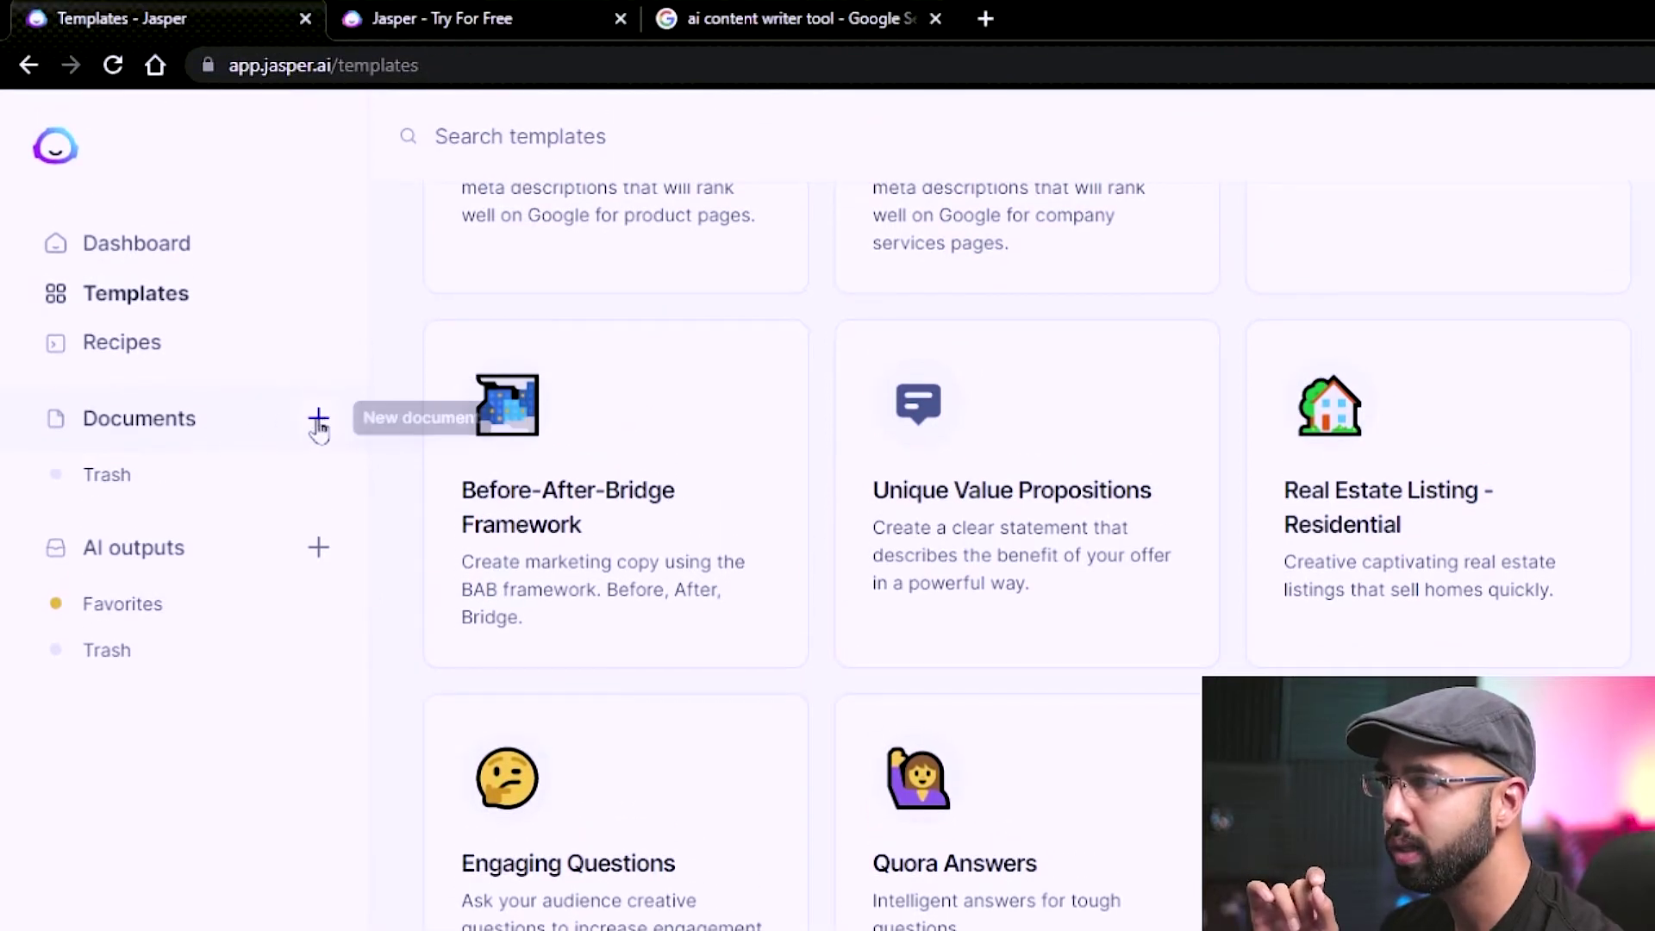
click(318, 419)
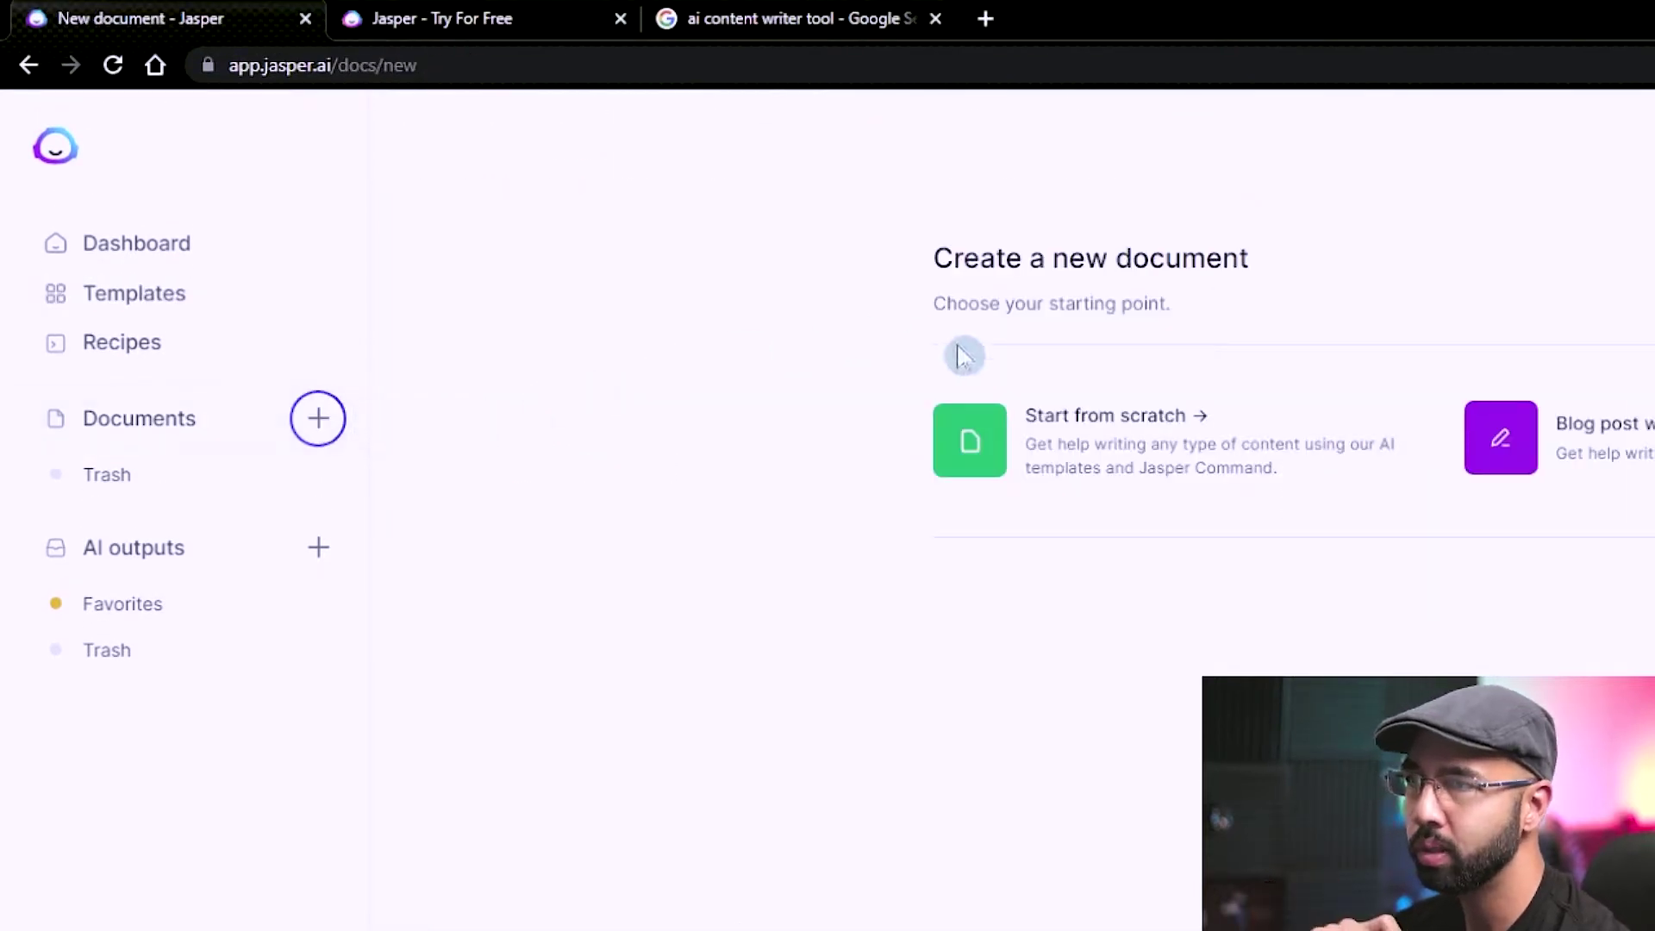
click(1127, 439)
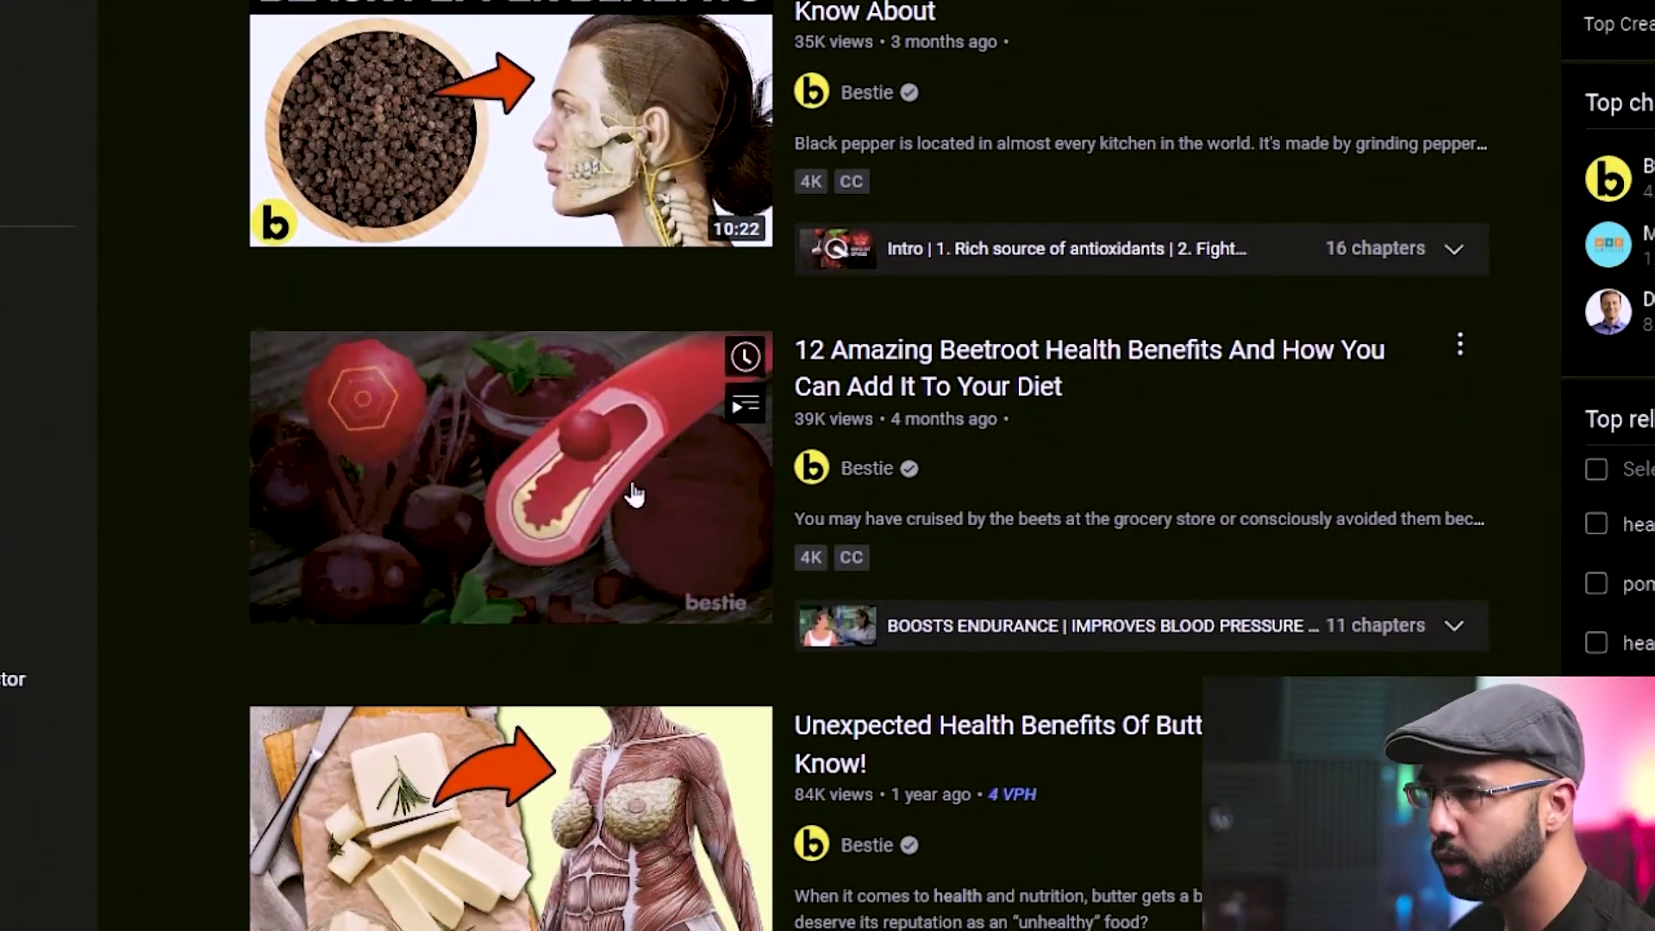
Step: Play the '12 Amazing Beetroot Health Benefits' video and expand its description with SHOW MORE
click(638, 508)
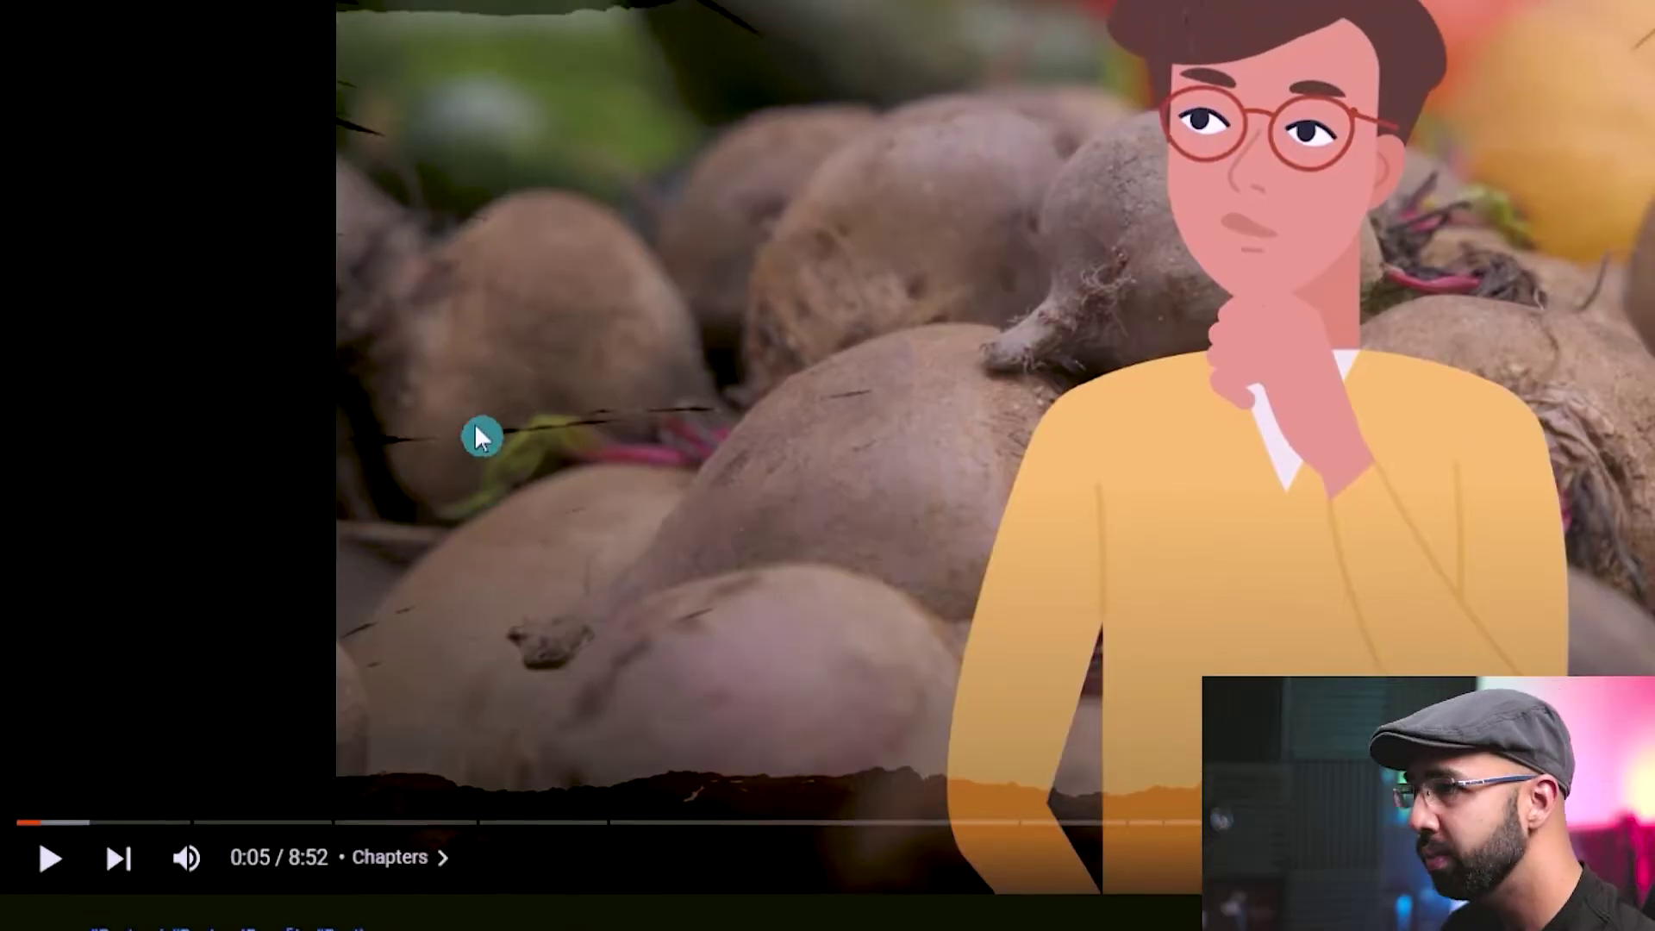
scroll(503, 512, down, 5)
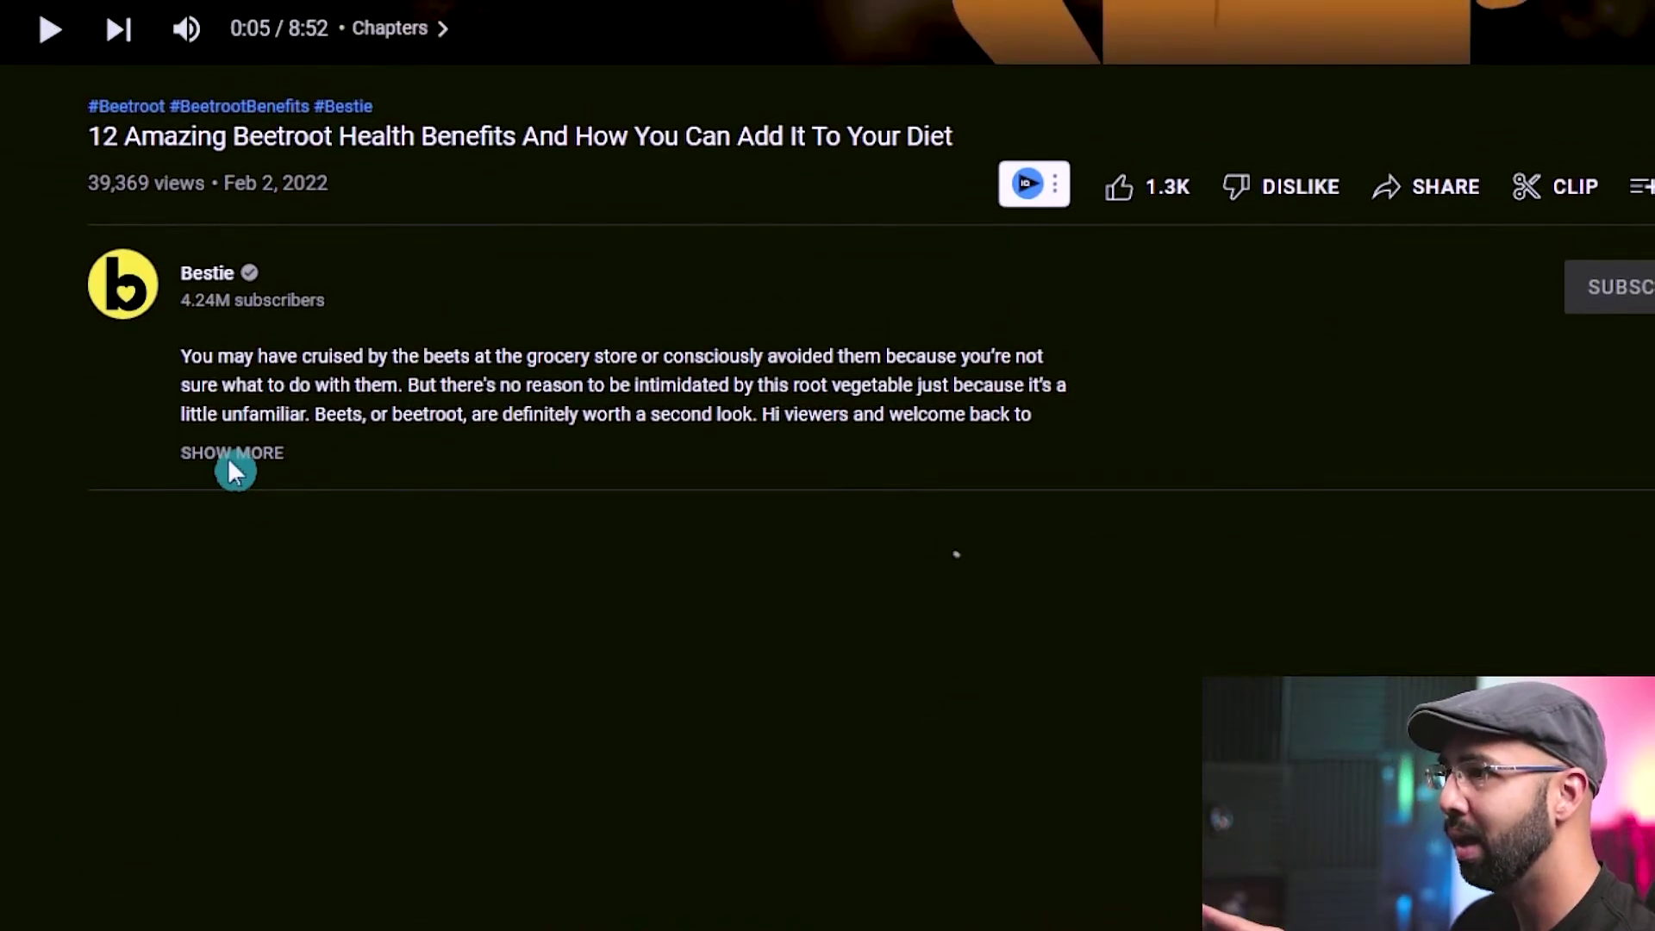
click(226, 461)
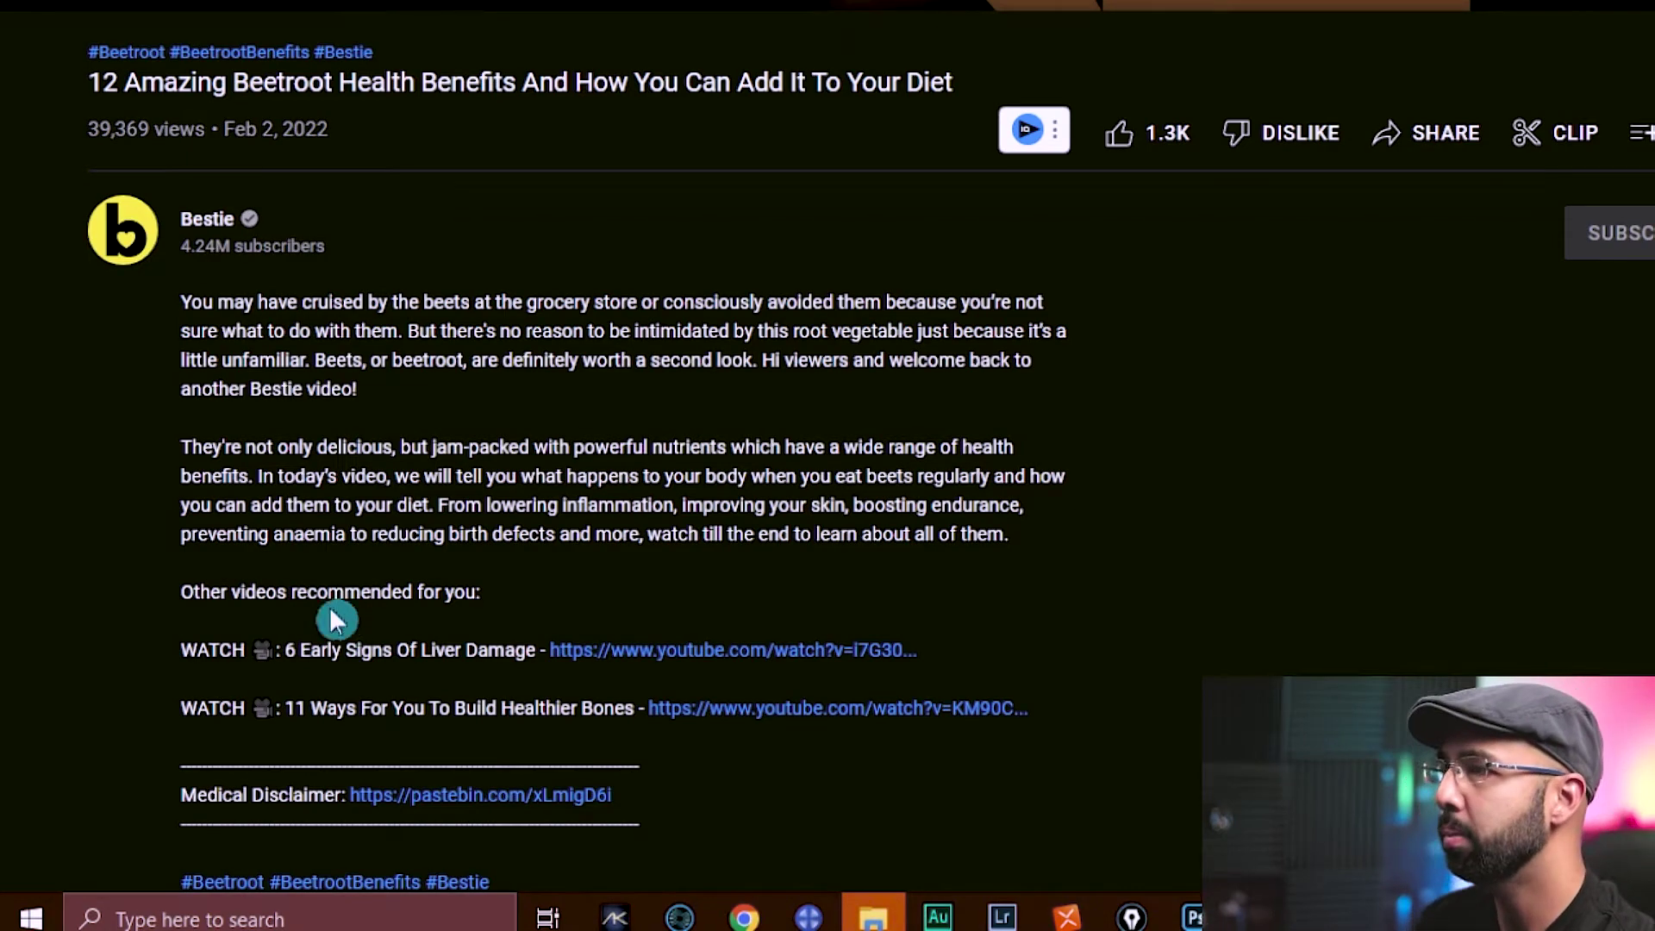
scroll(339, 640, up, 10)
scroll(361, 496, down, 8)
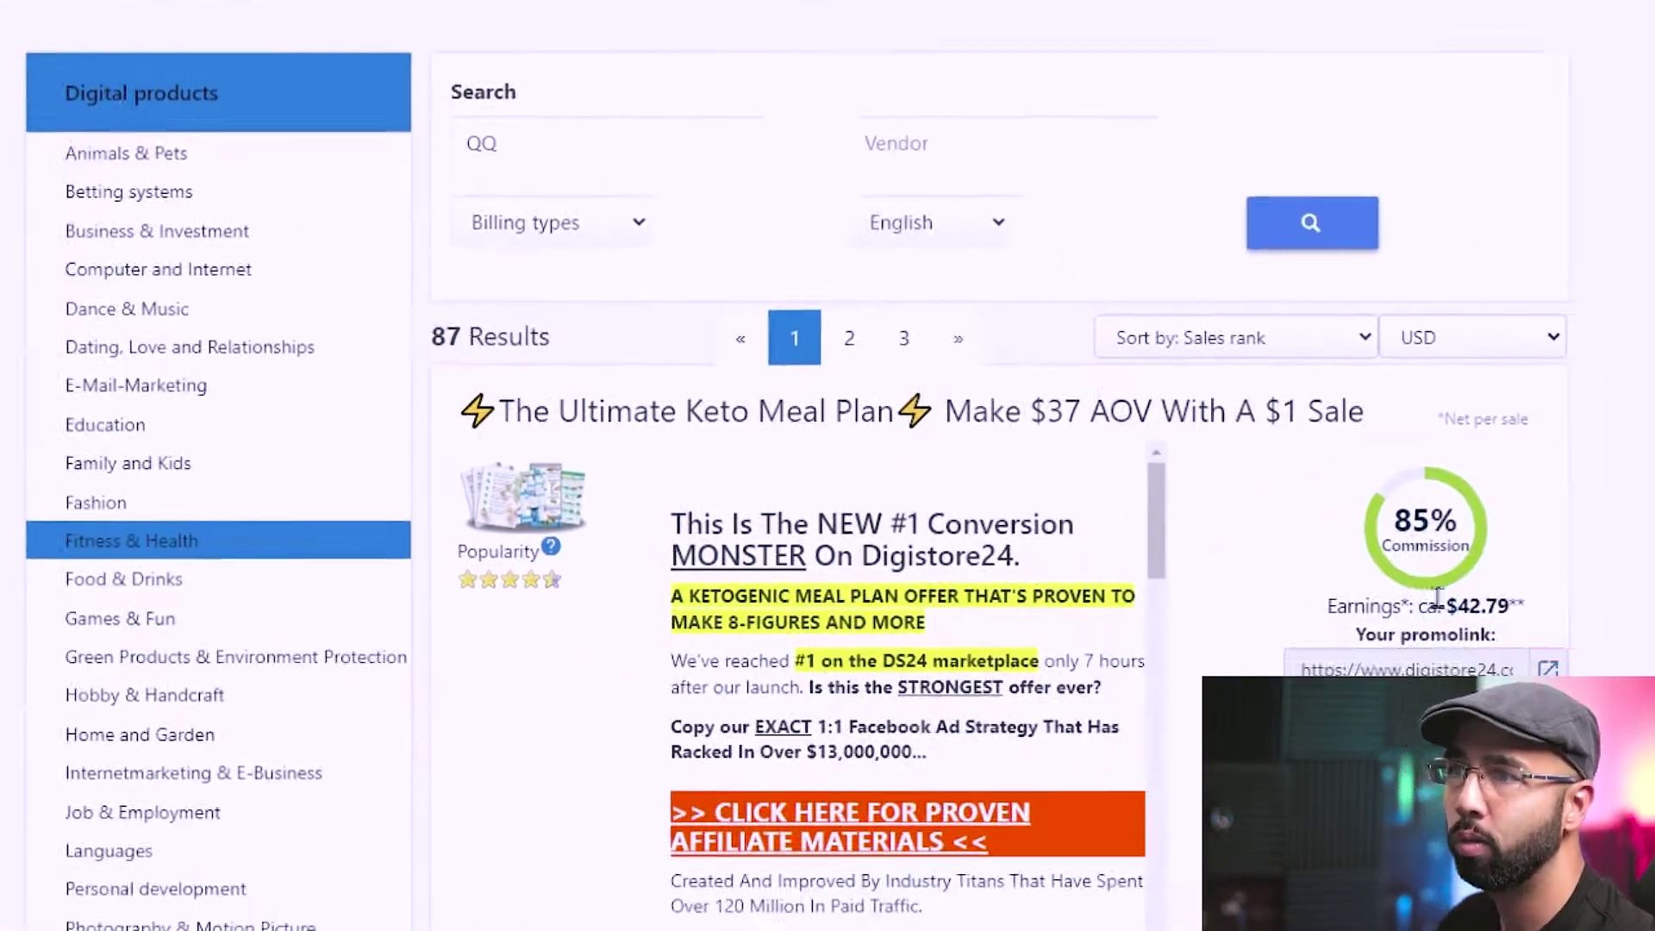
scroll(1158, 537, down, 8)
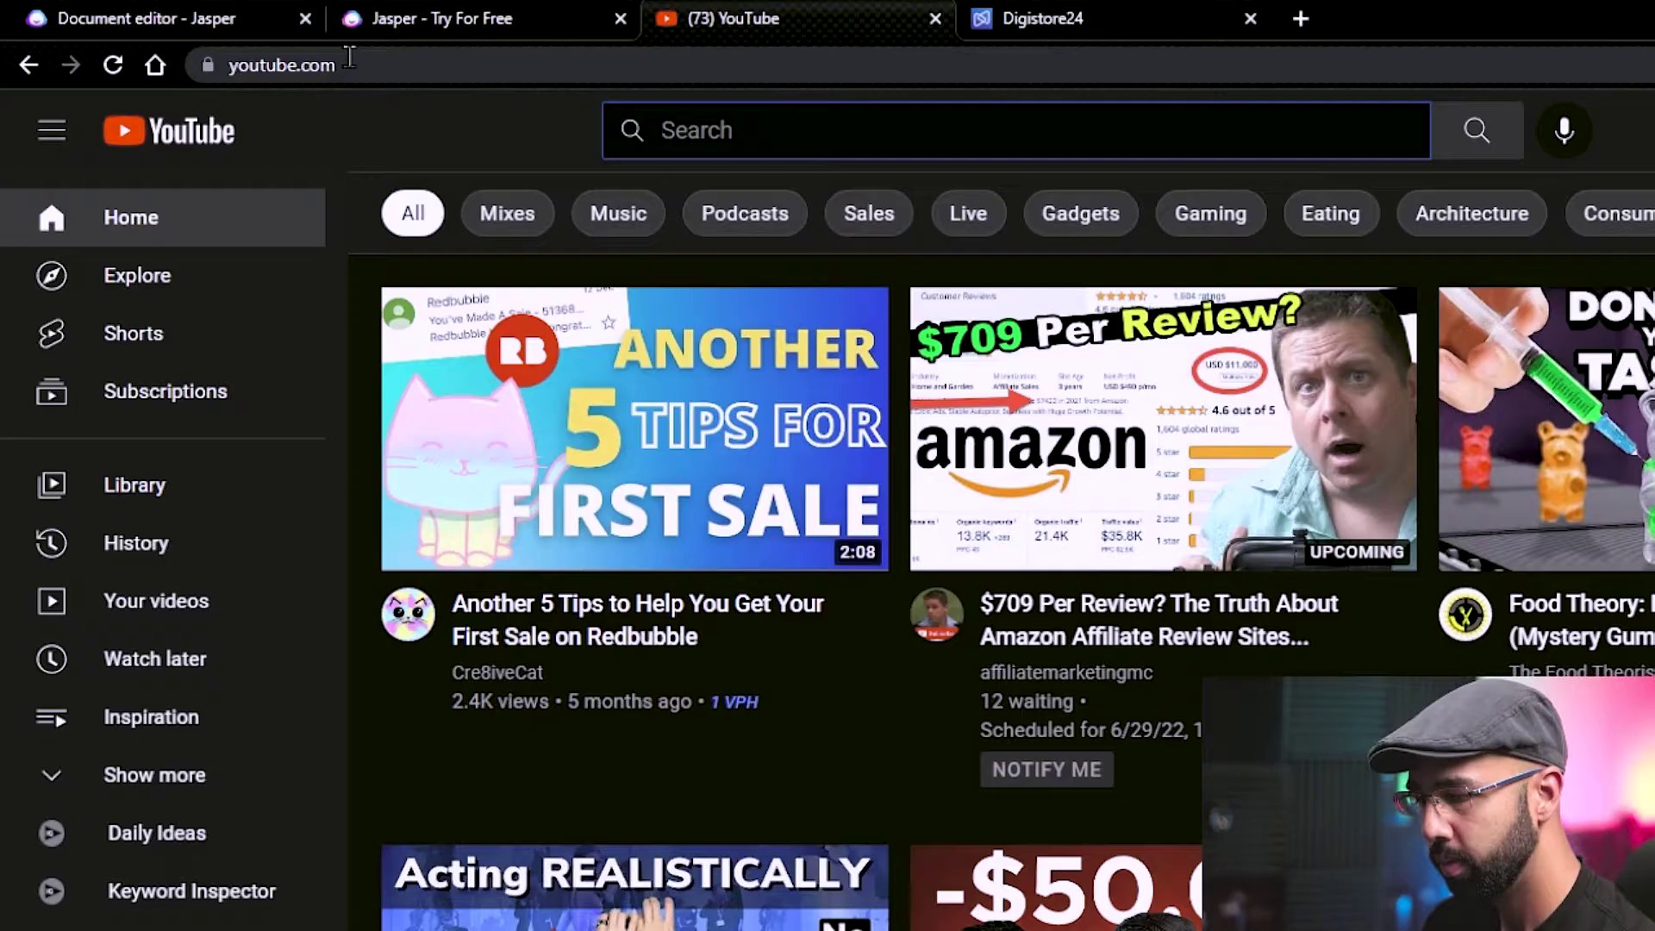
Step: Search YouTube for 'health benefits of watermelon seeds', refining from watermelon, and copy the query
text(health benefits of)
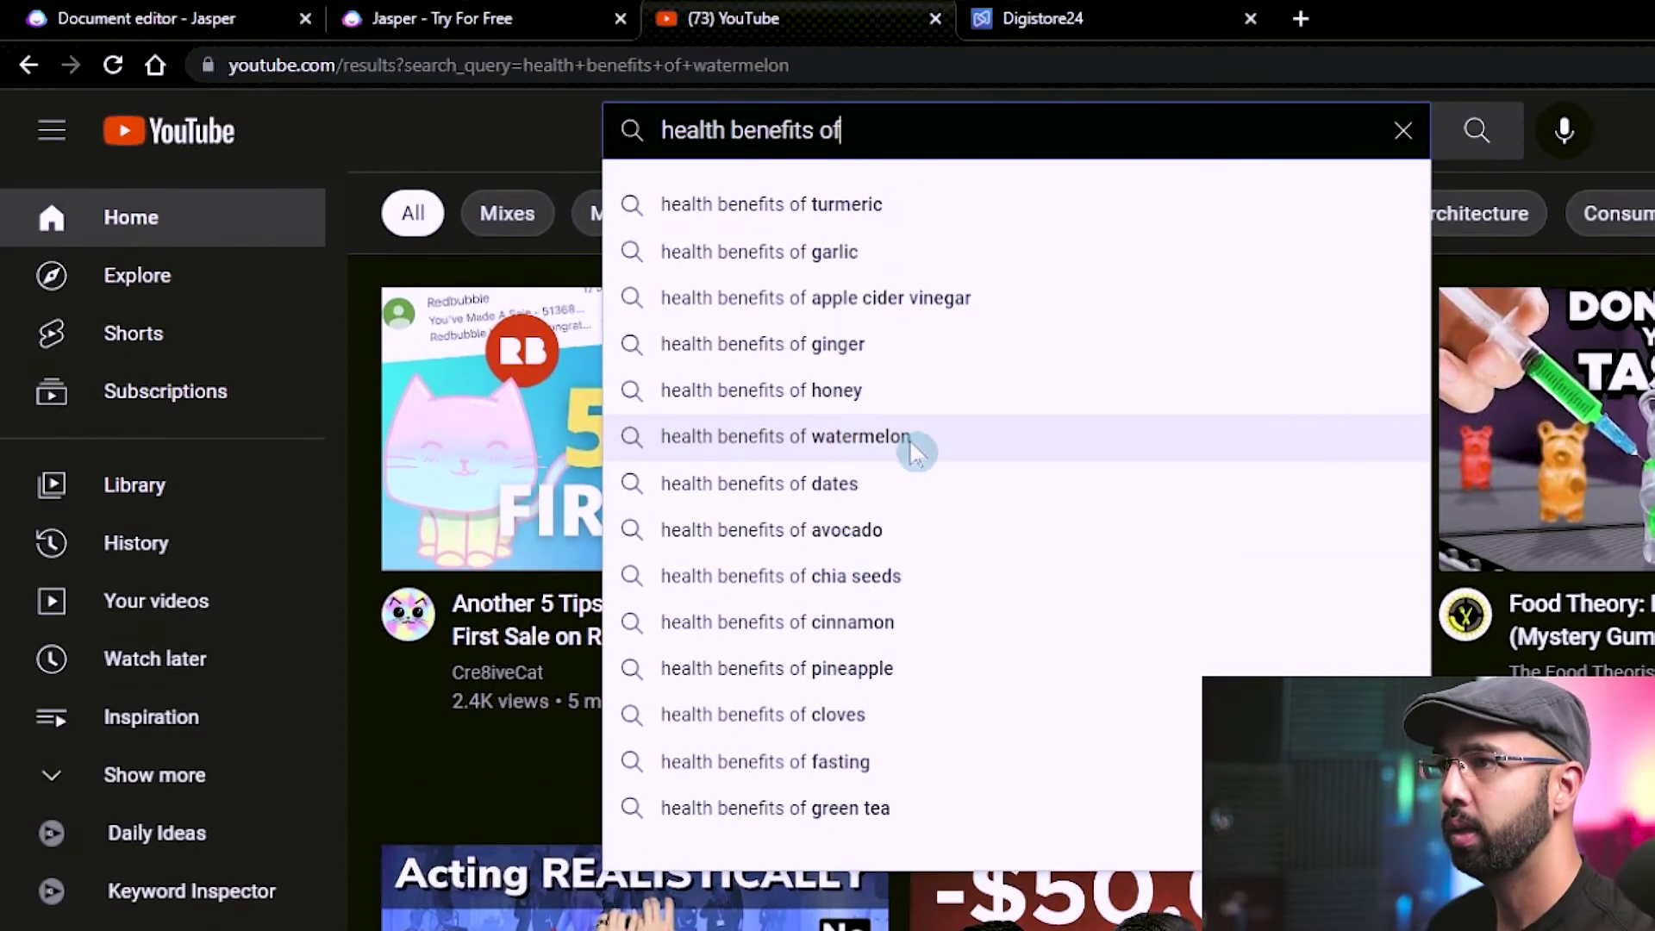
click(916, 440)
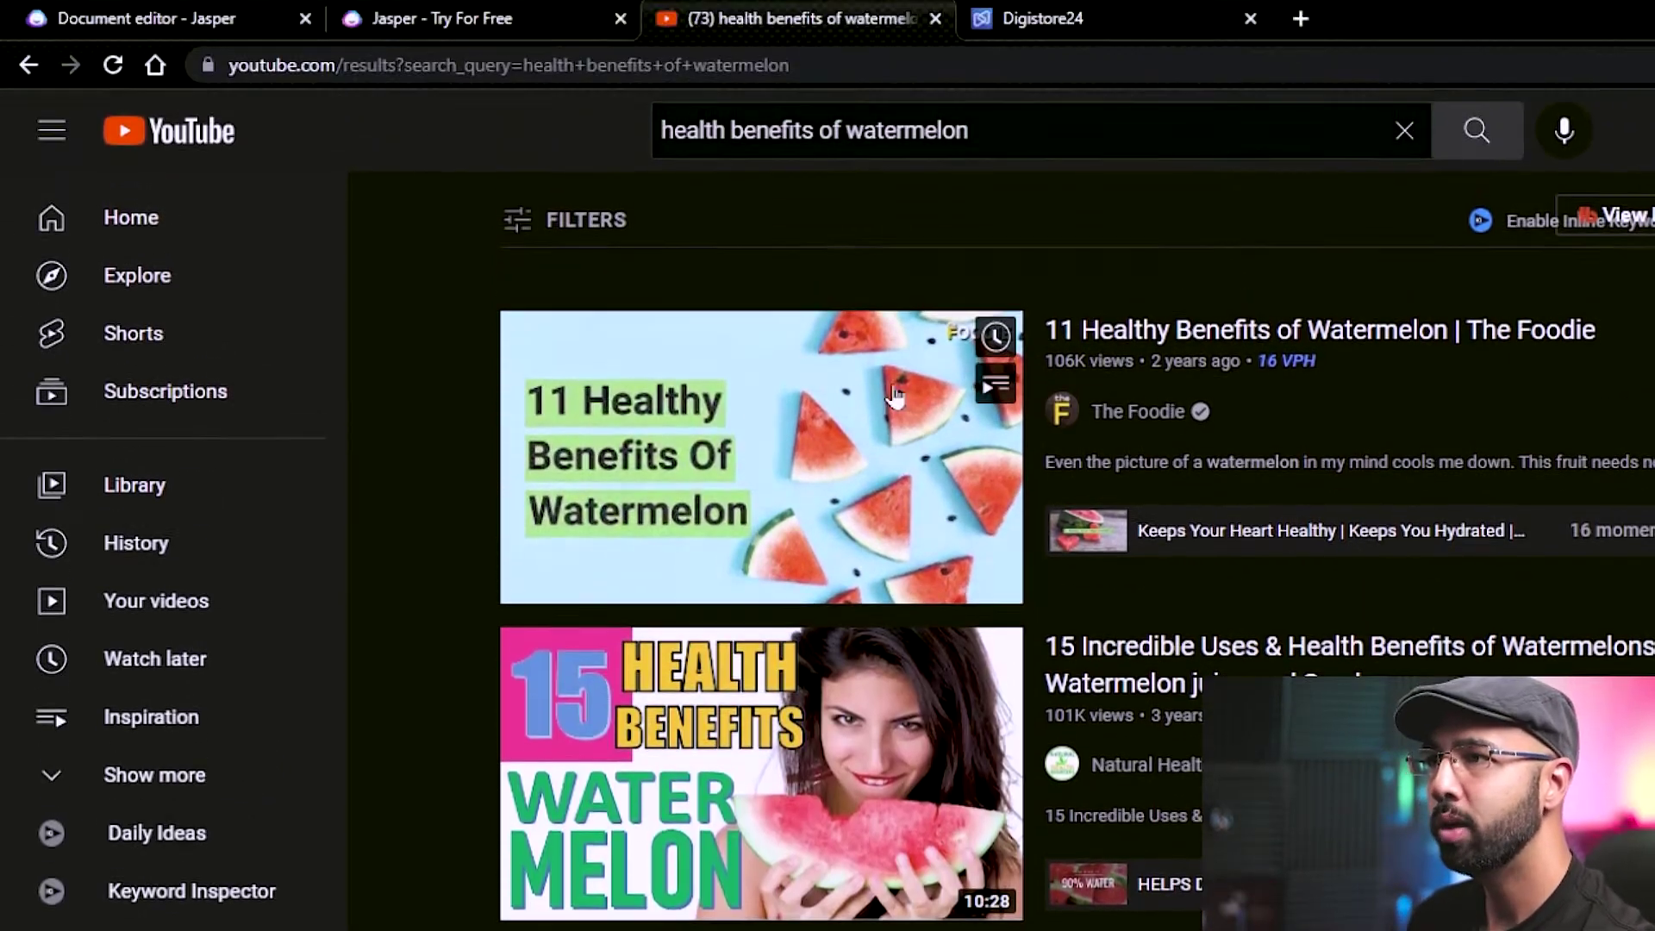
click(1016, 134)
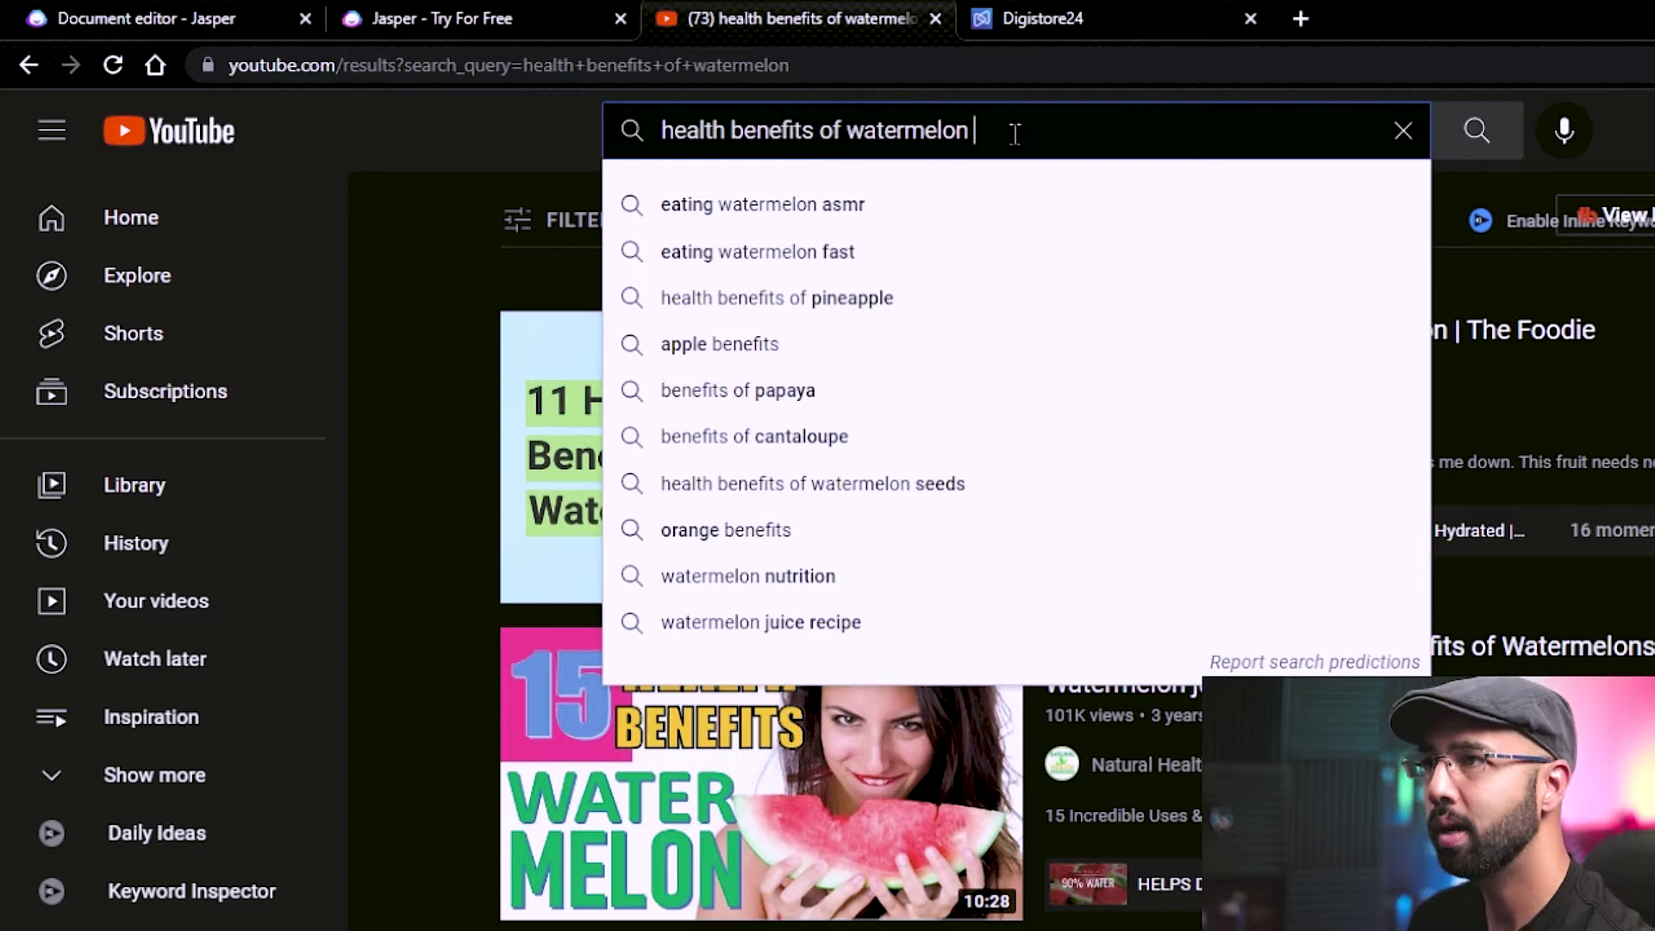
click(955, 207)
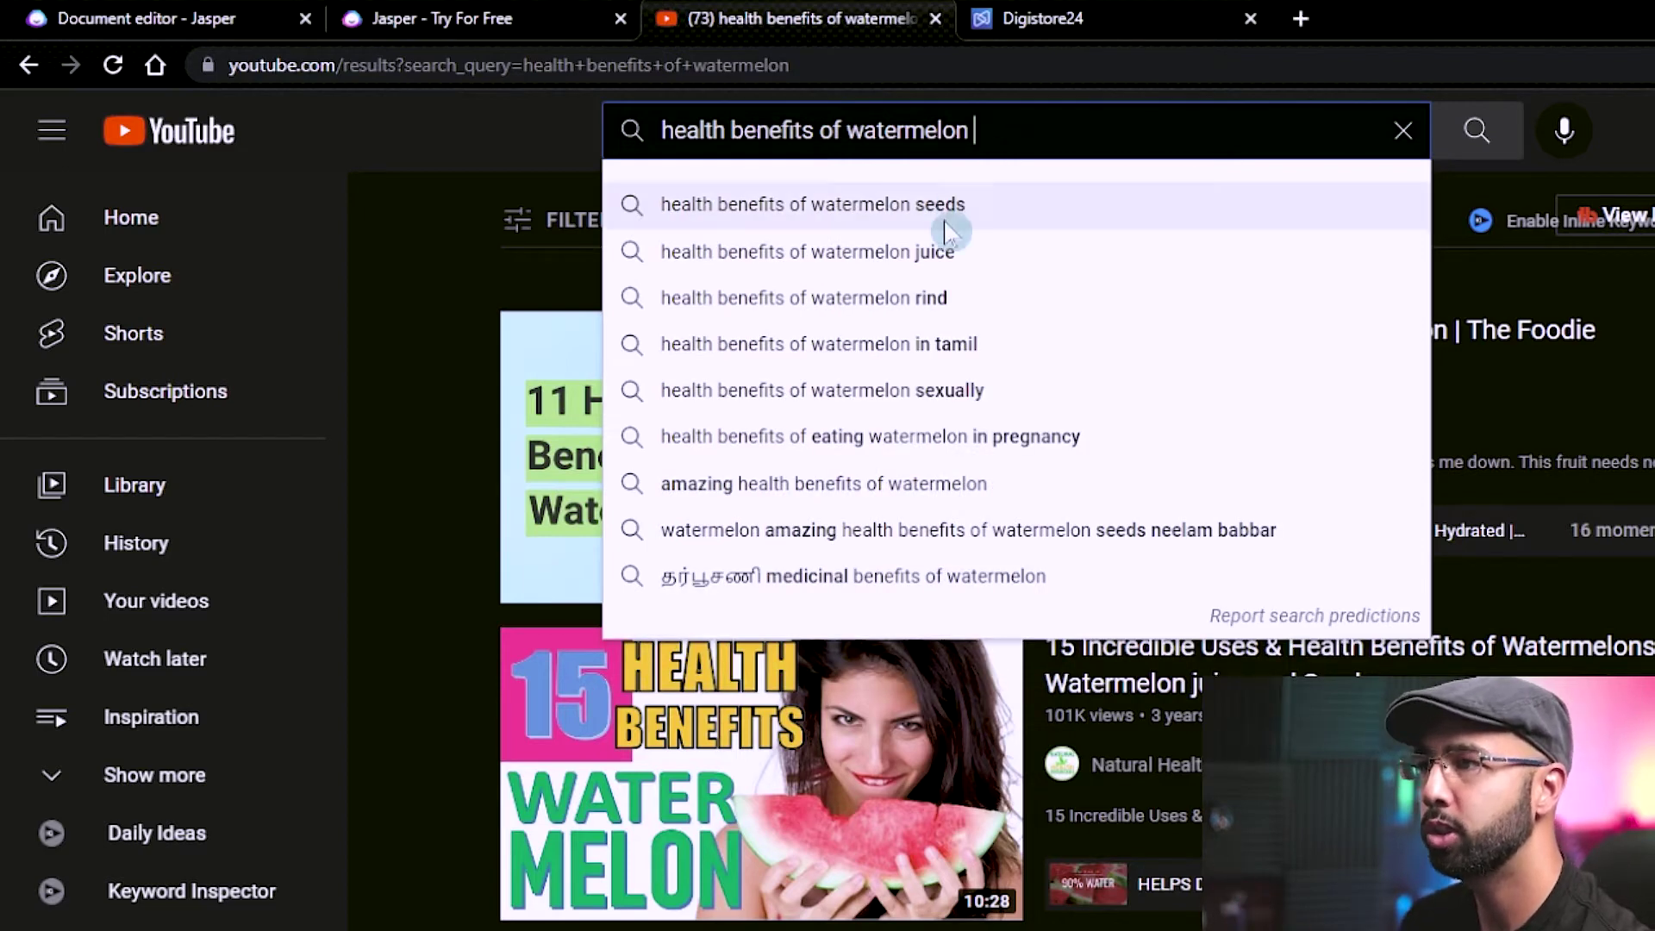
click(878, 216)
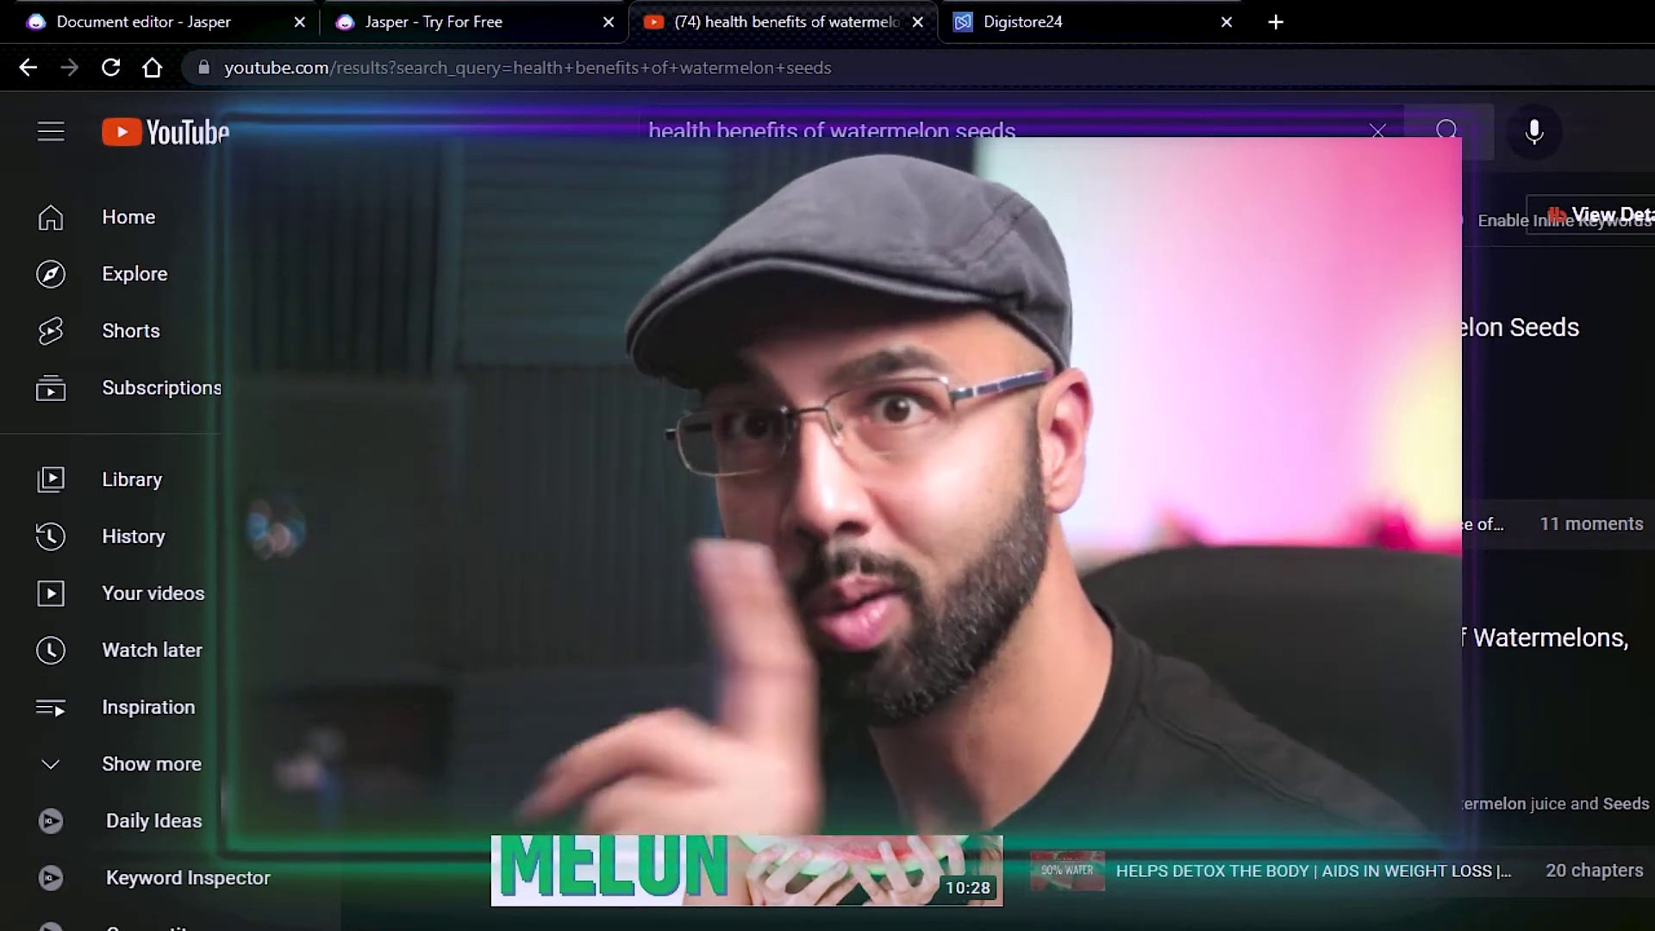
click(621, 100)
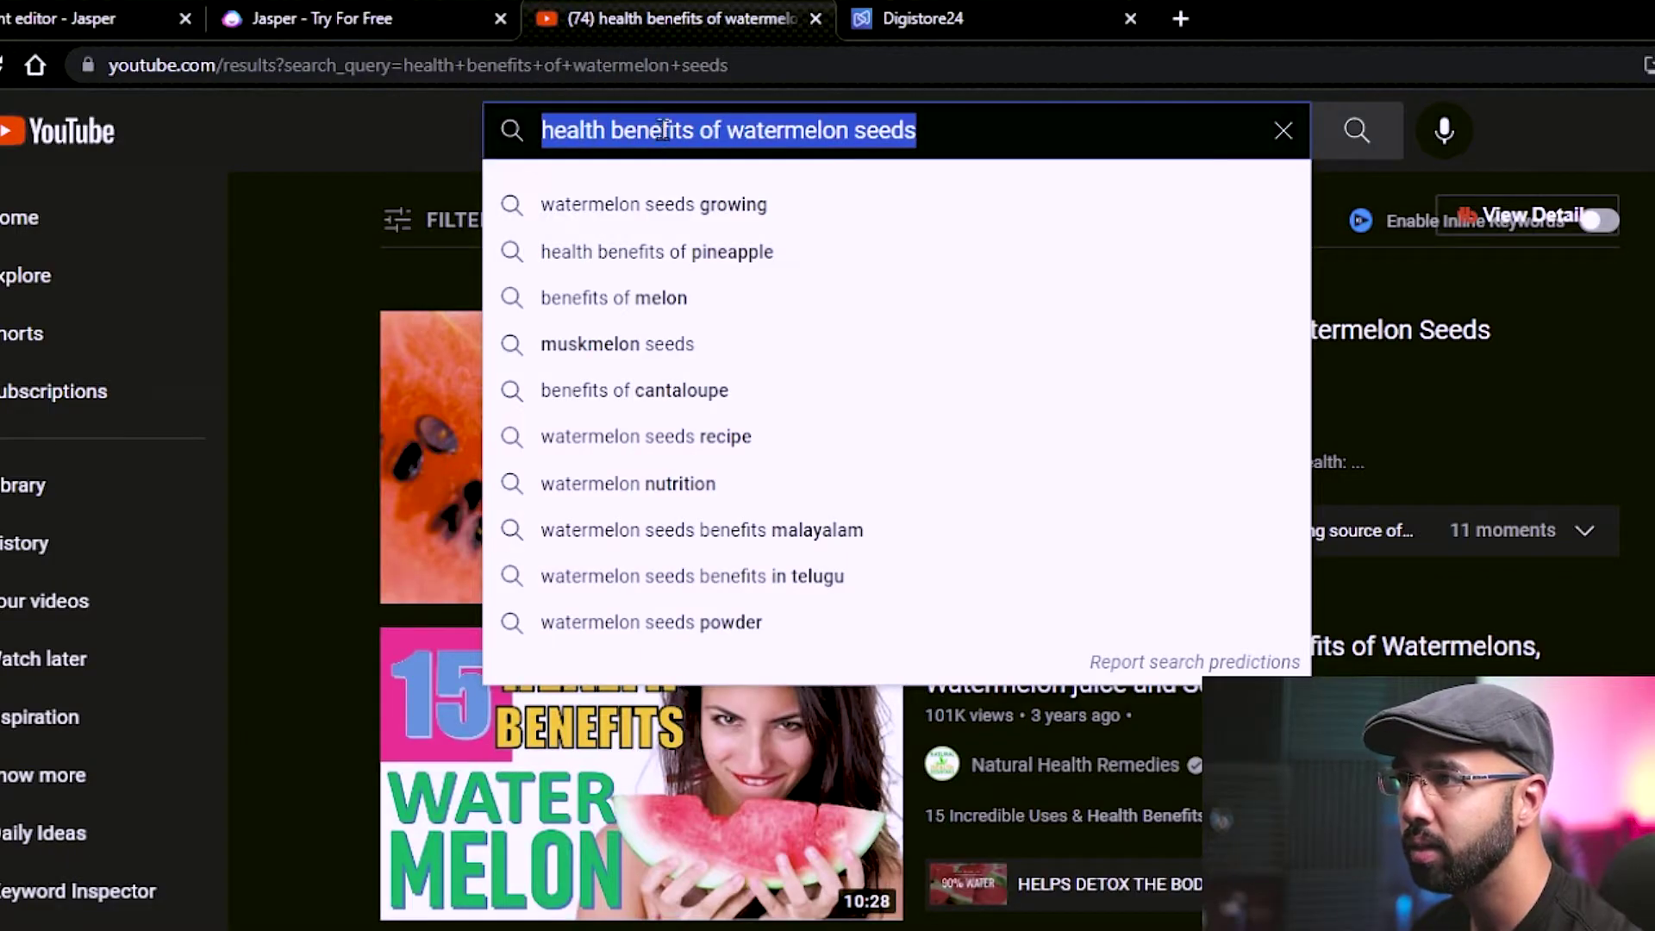
right_click(700, 131)
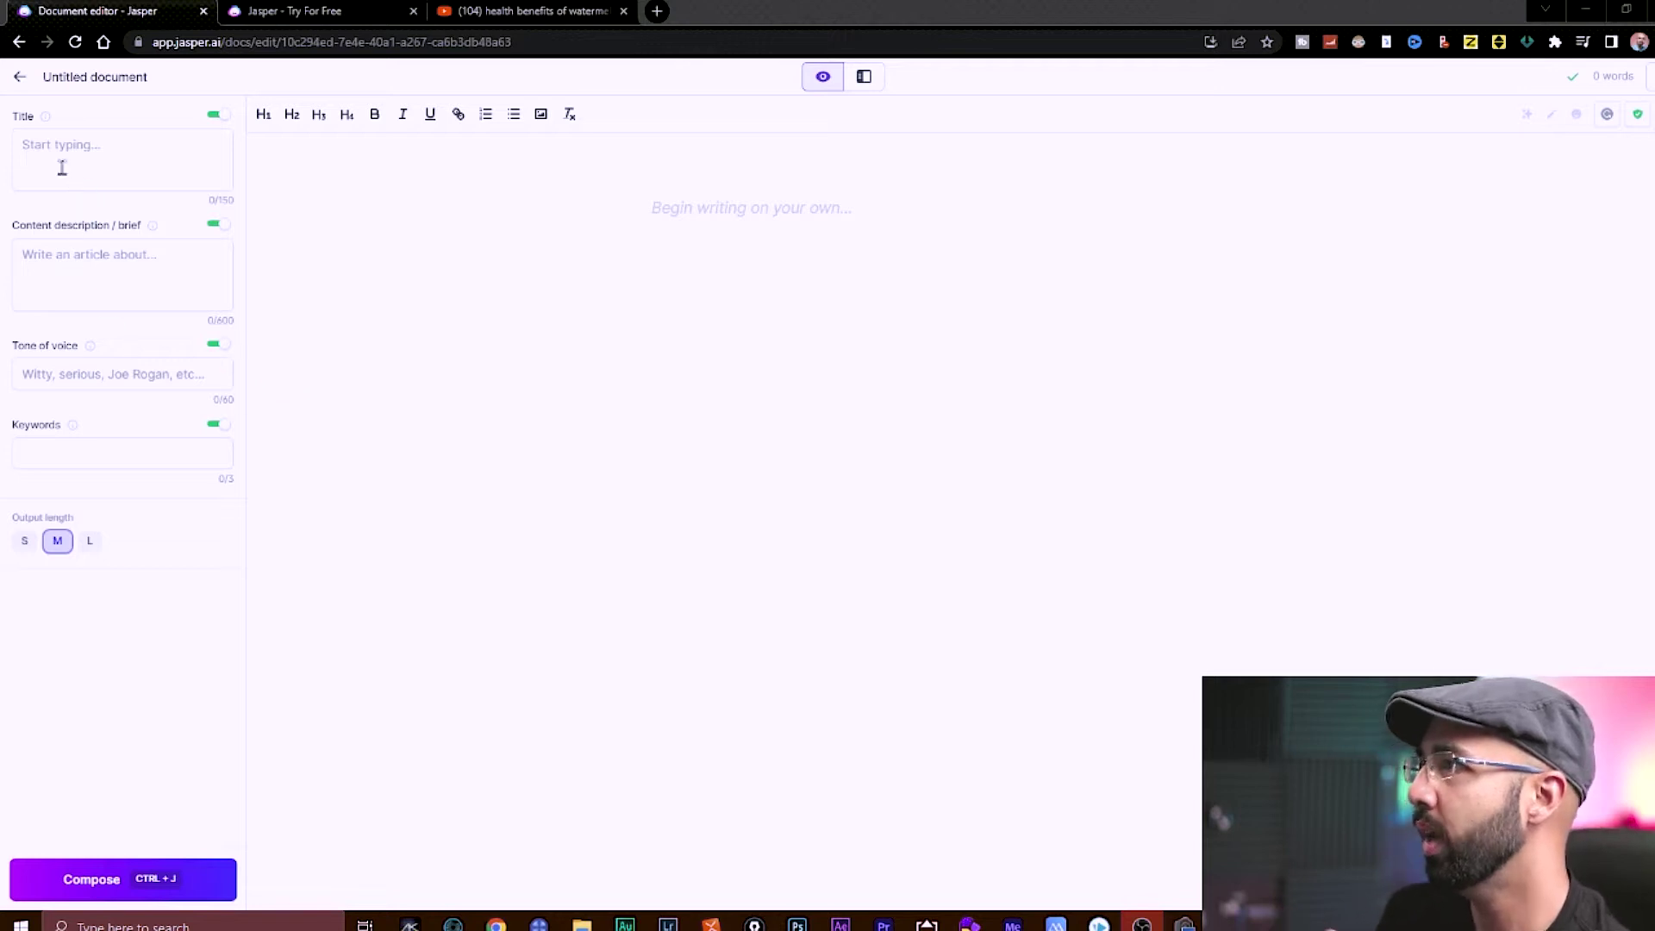
Step: Title the document '5 health benefits of watermelon seeds' and compose an intro plus benefits 1–5
right_click(48, 154)
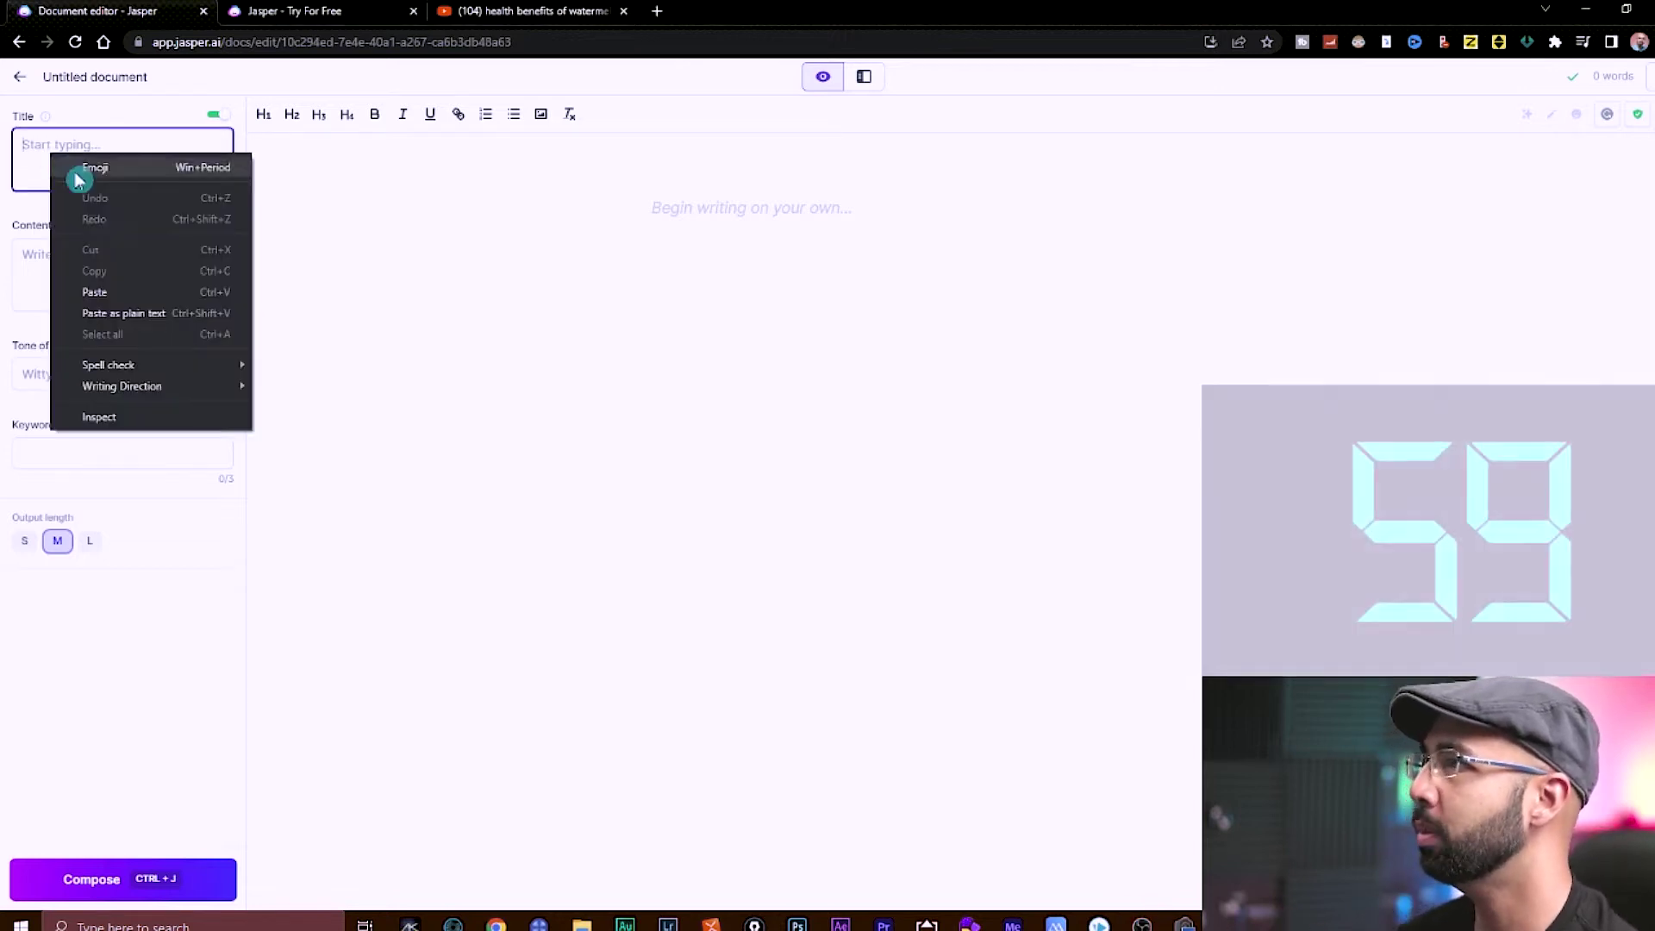
click(100, 299)
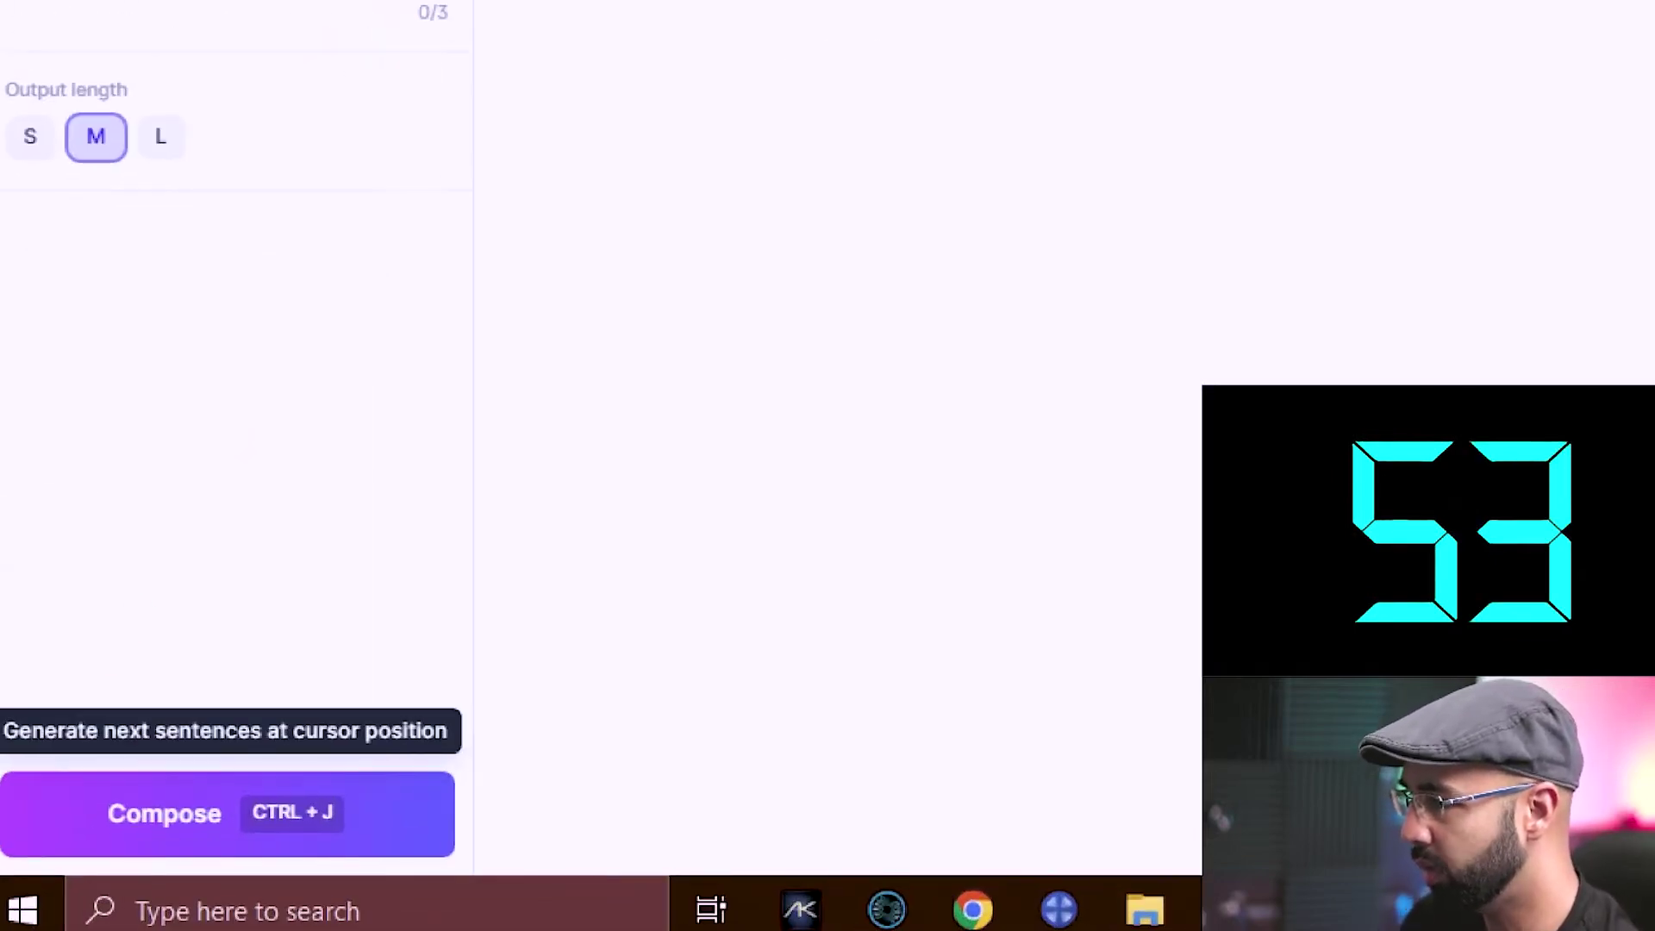
click(732, 222)
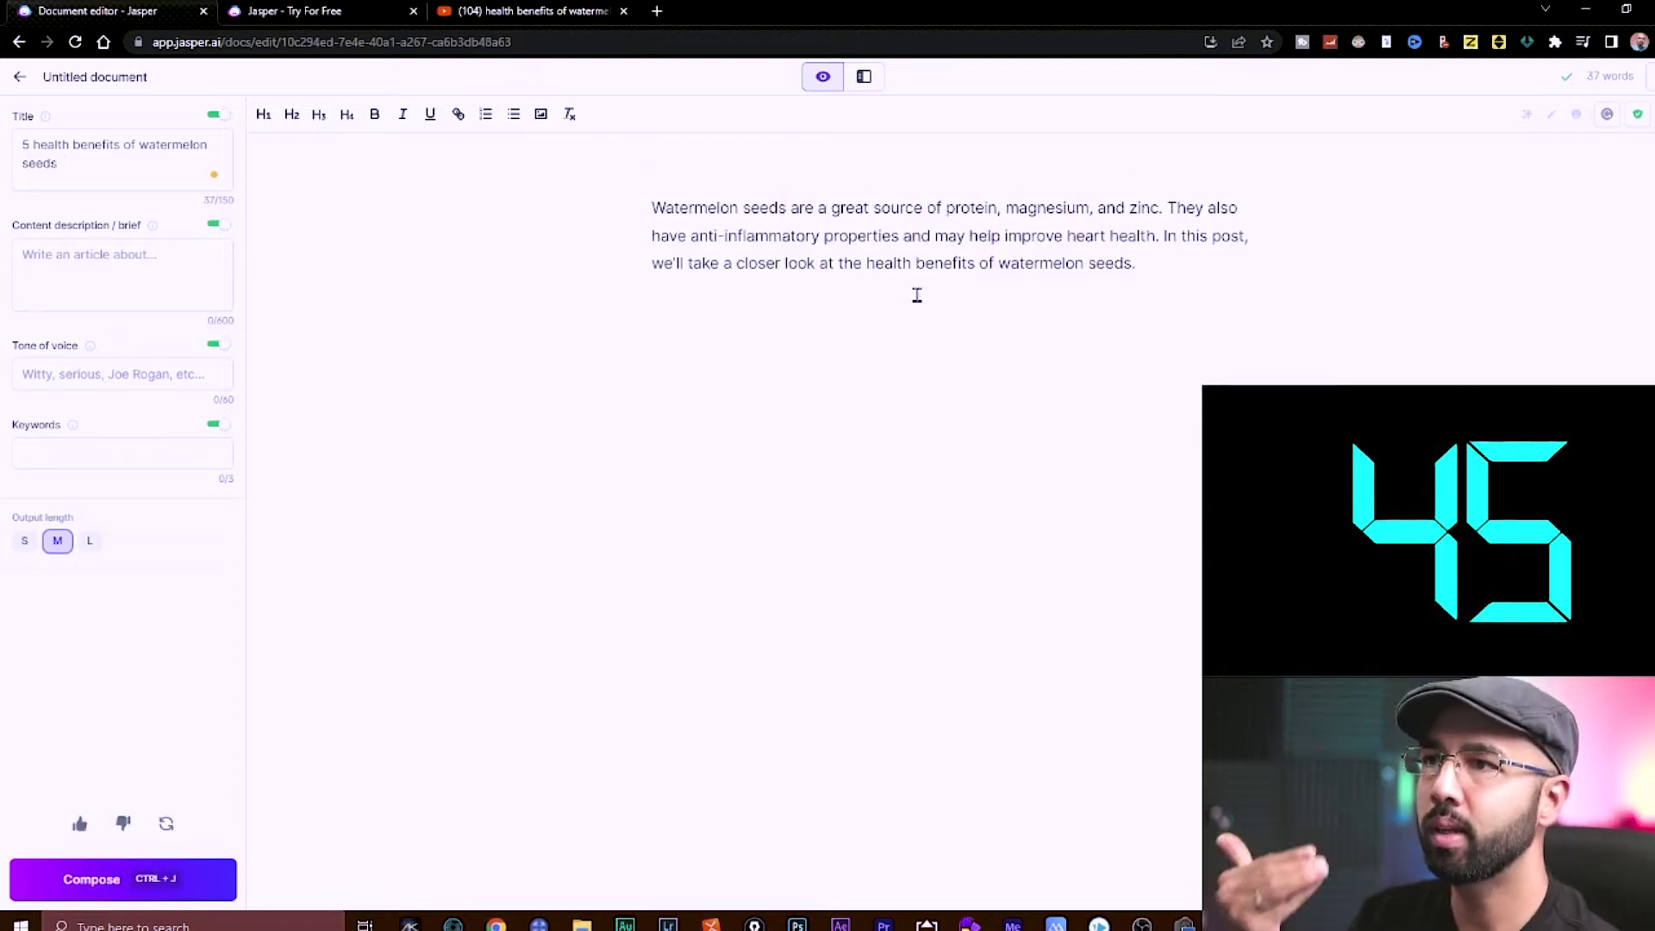
click(158, 885)
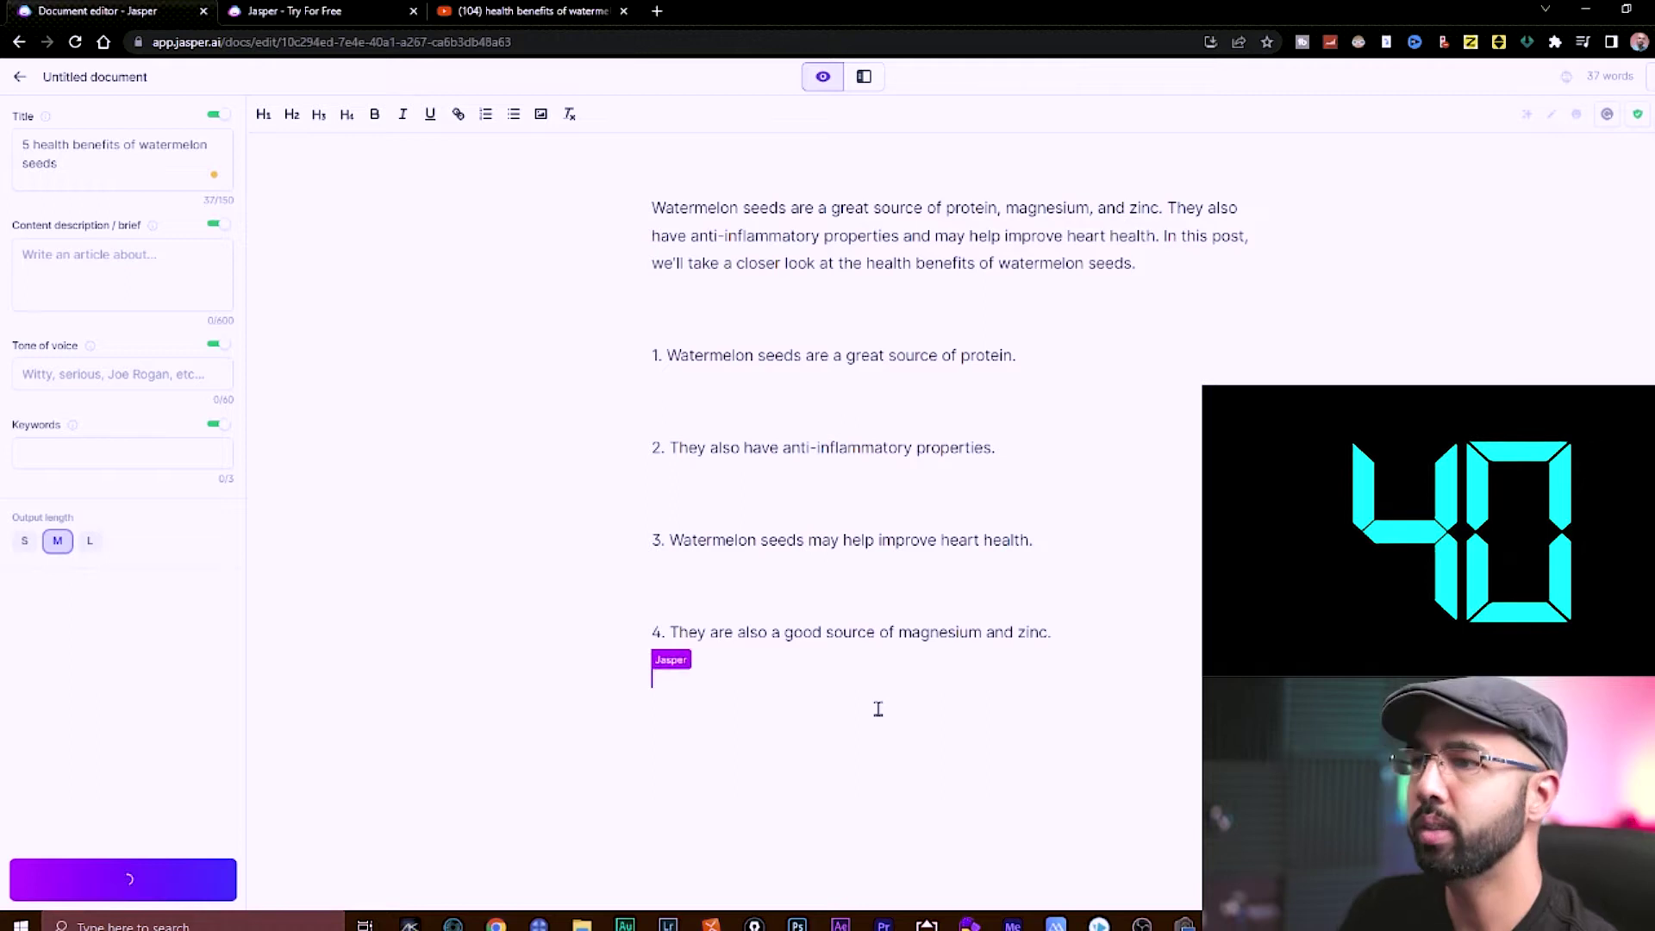
click(111, 884)
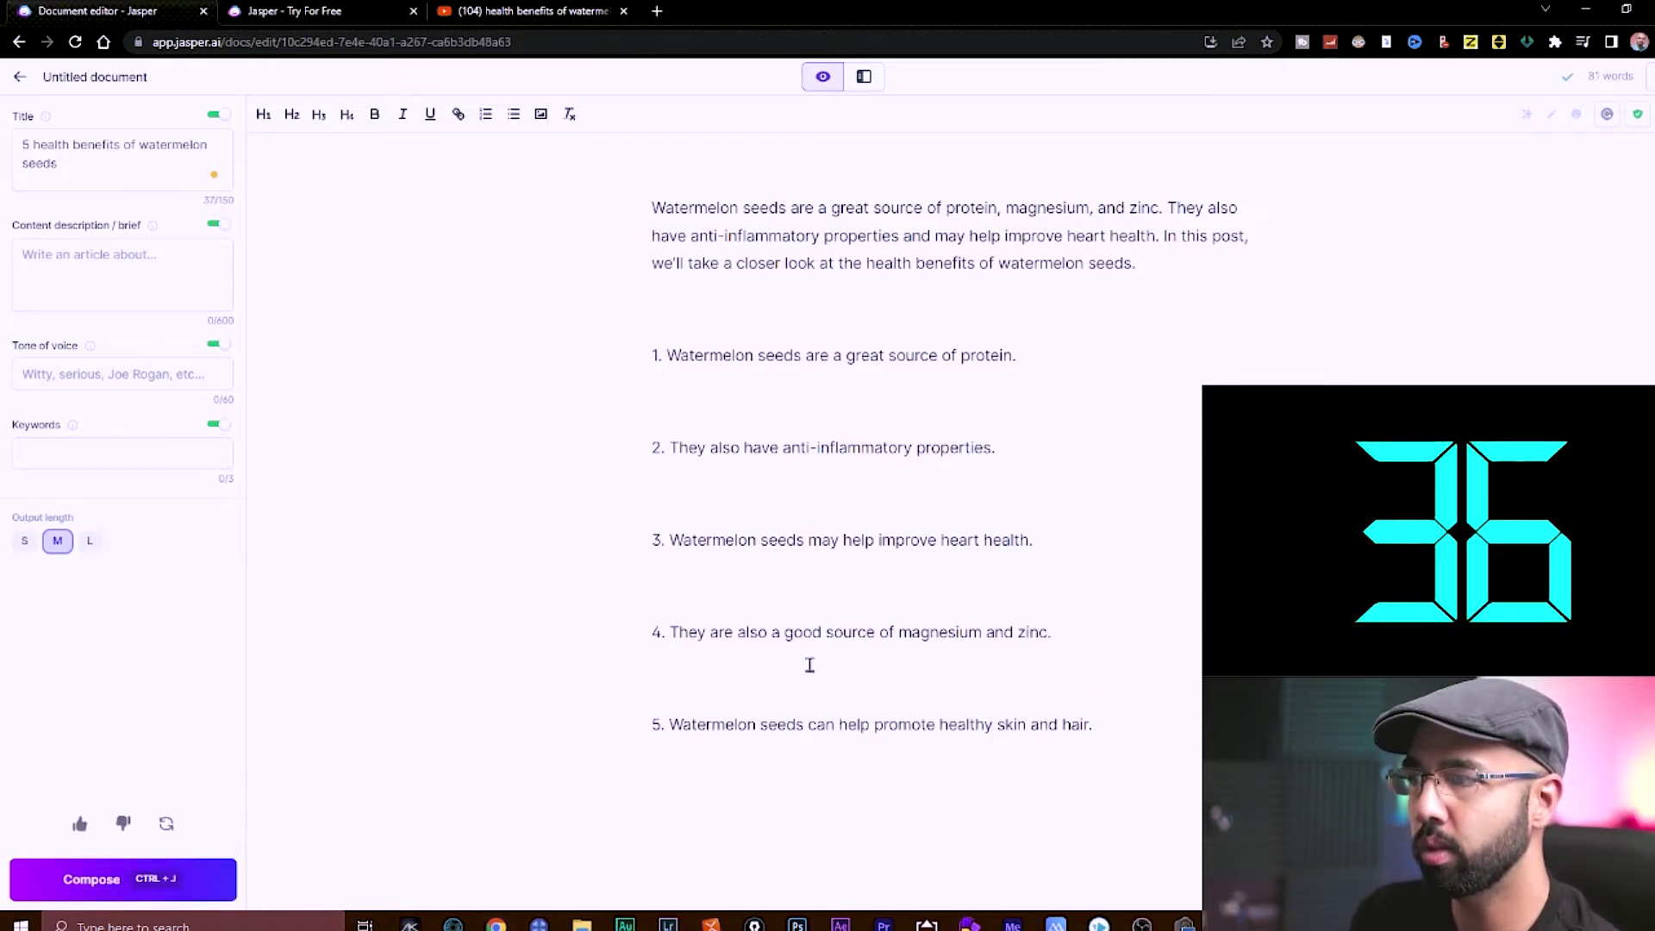
drag(1017, 356, 673, 362)
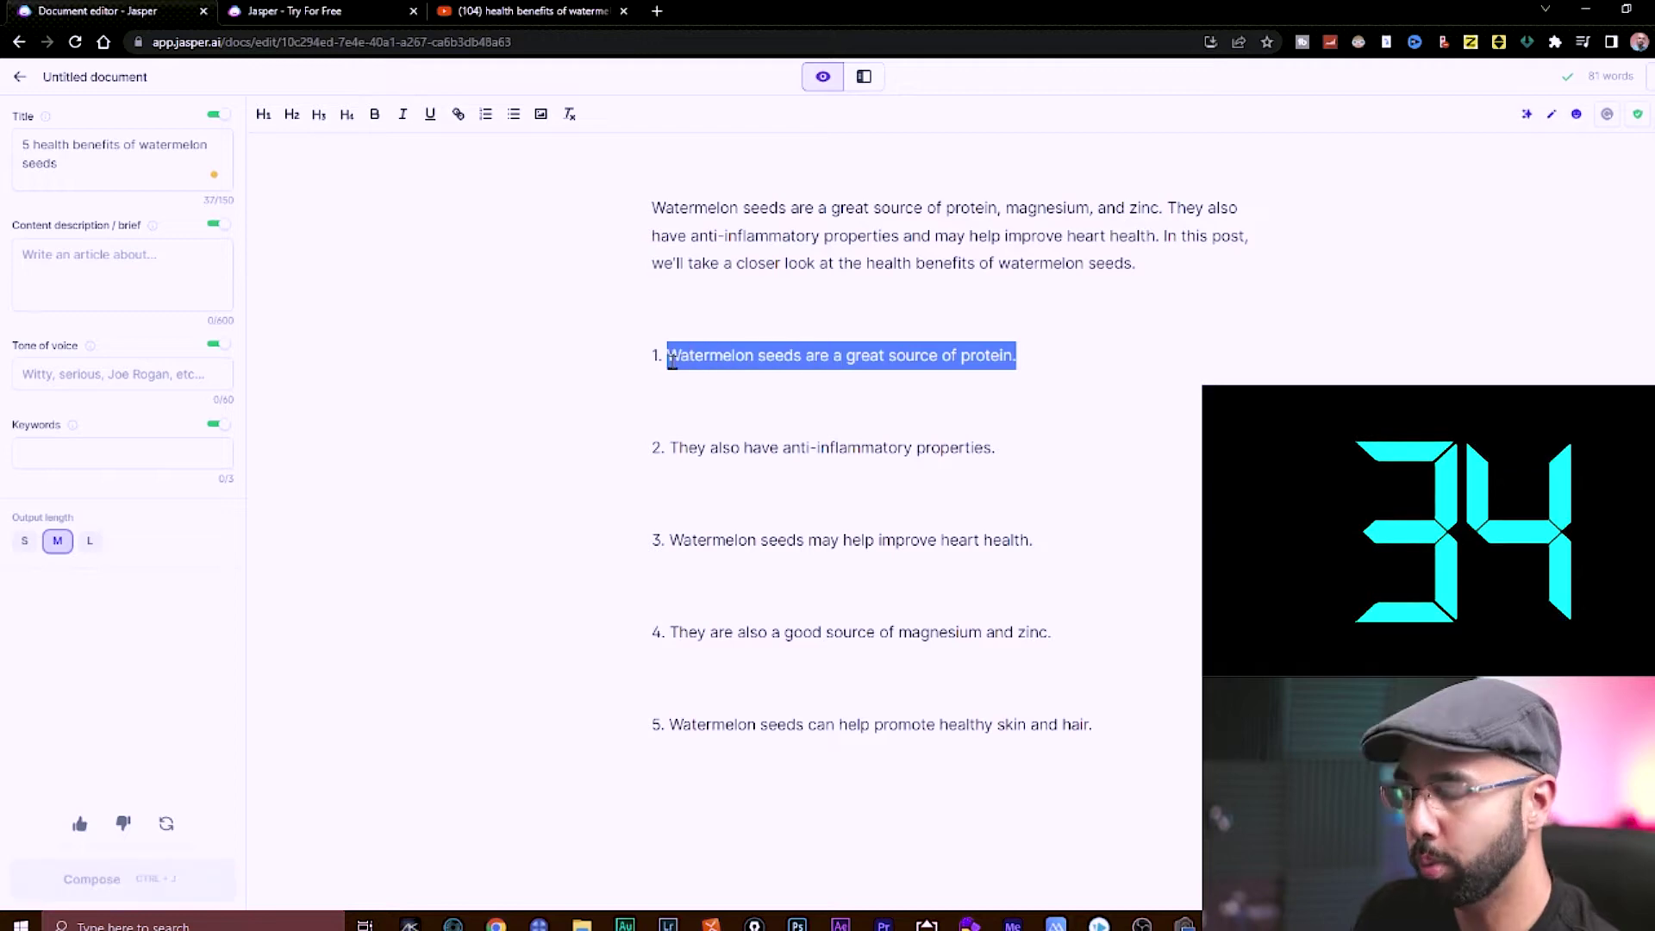
Step: Generate Paragraph Generator output with benefit 1 (protein) as the topic
click(864, 76)
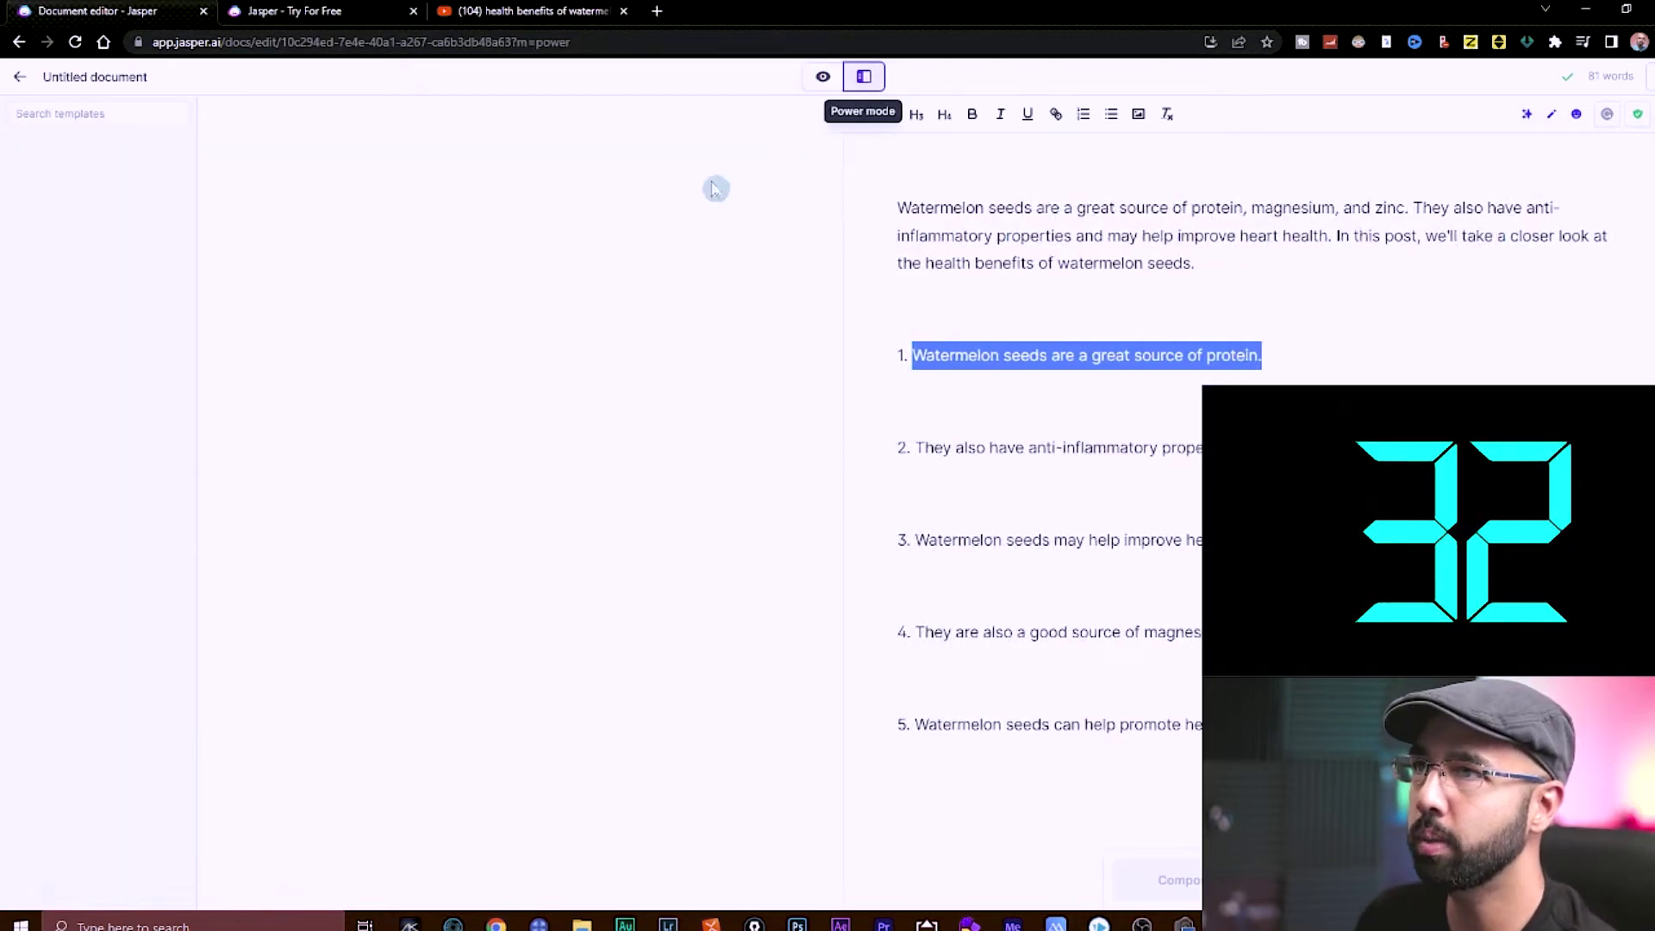
click(102, 180)
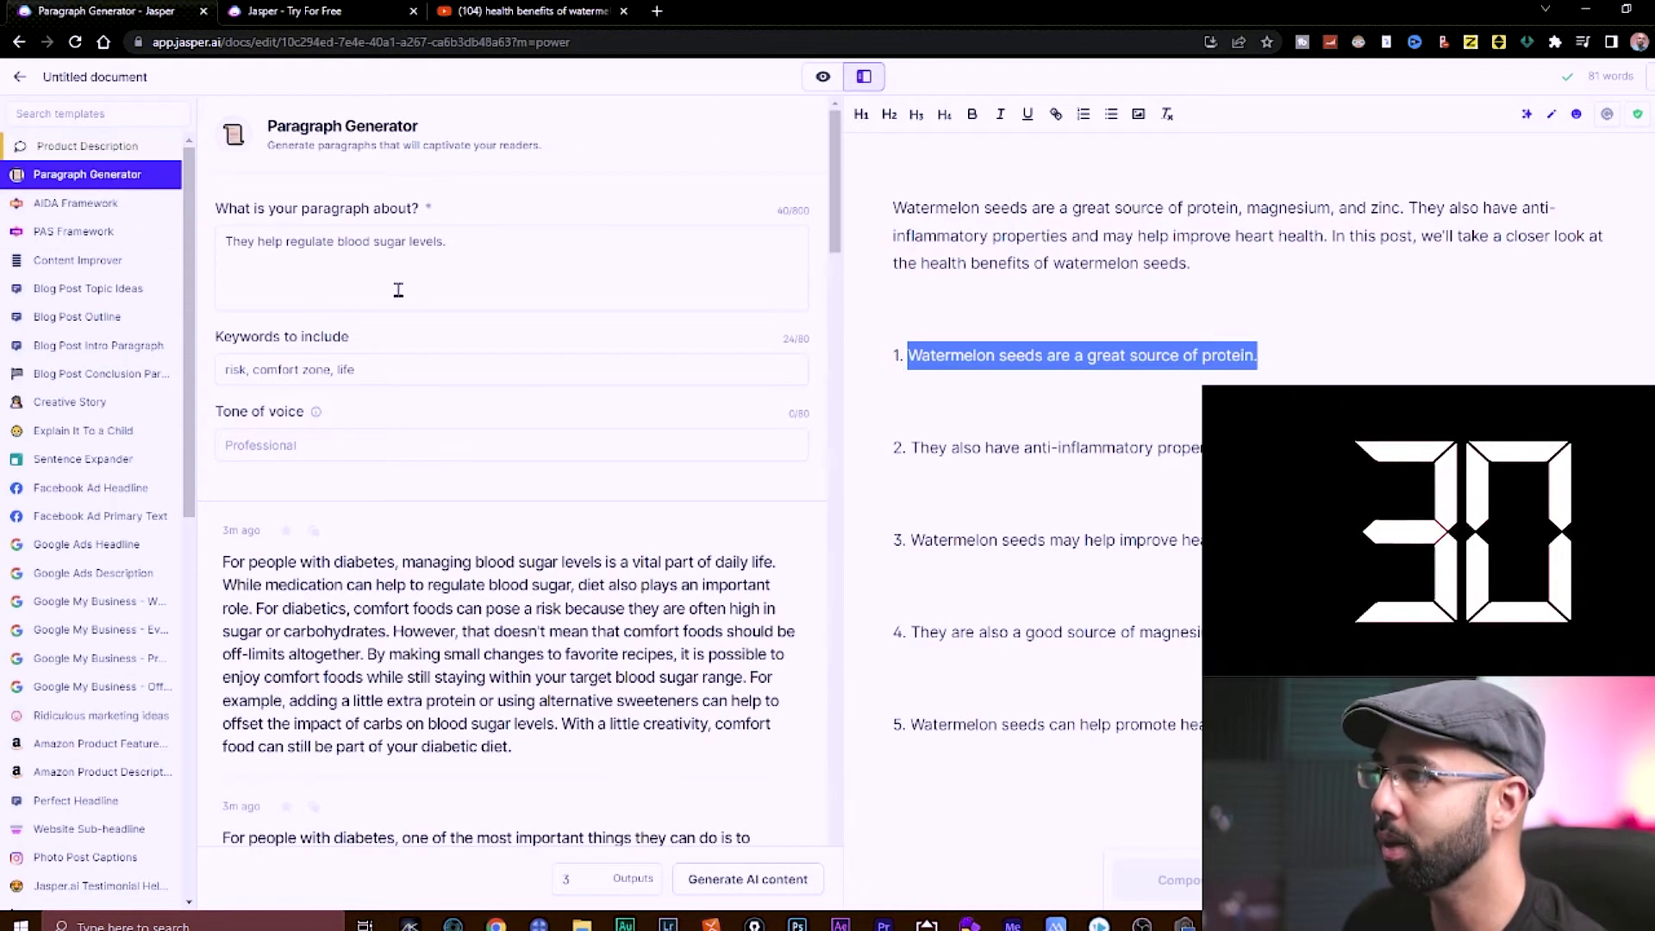
triple_click(477, 245)
text(Watermelon seeds are a great source of protein.)
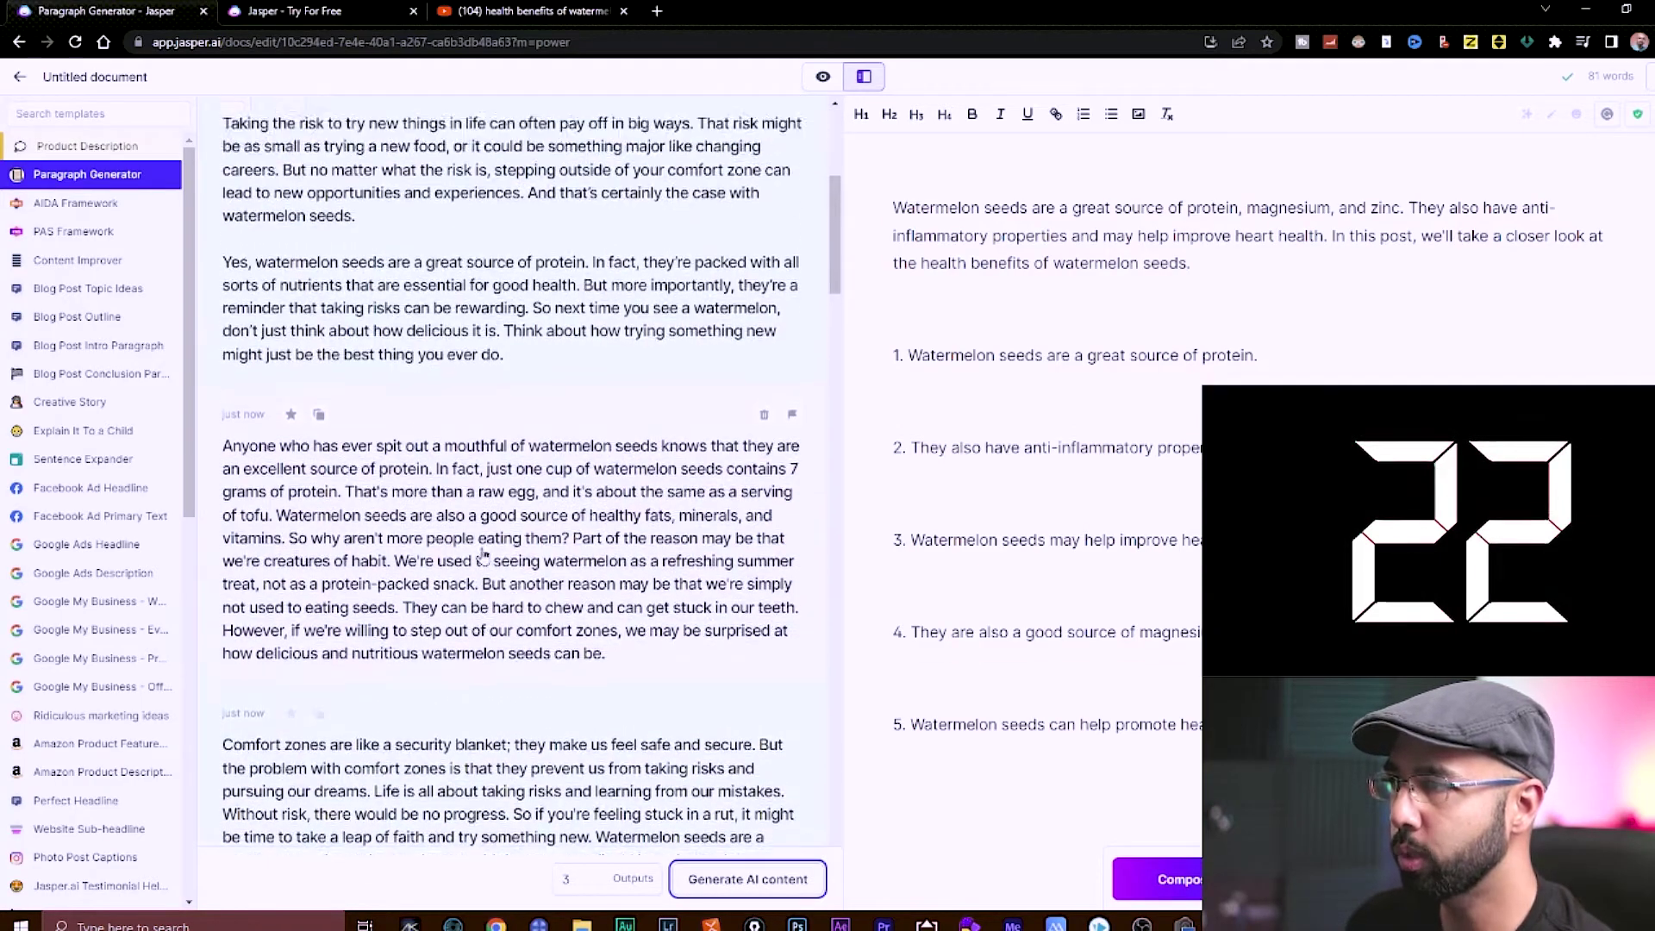
click(465, 567)
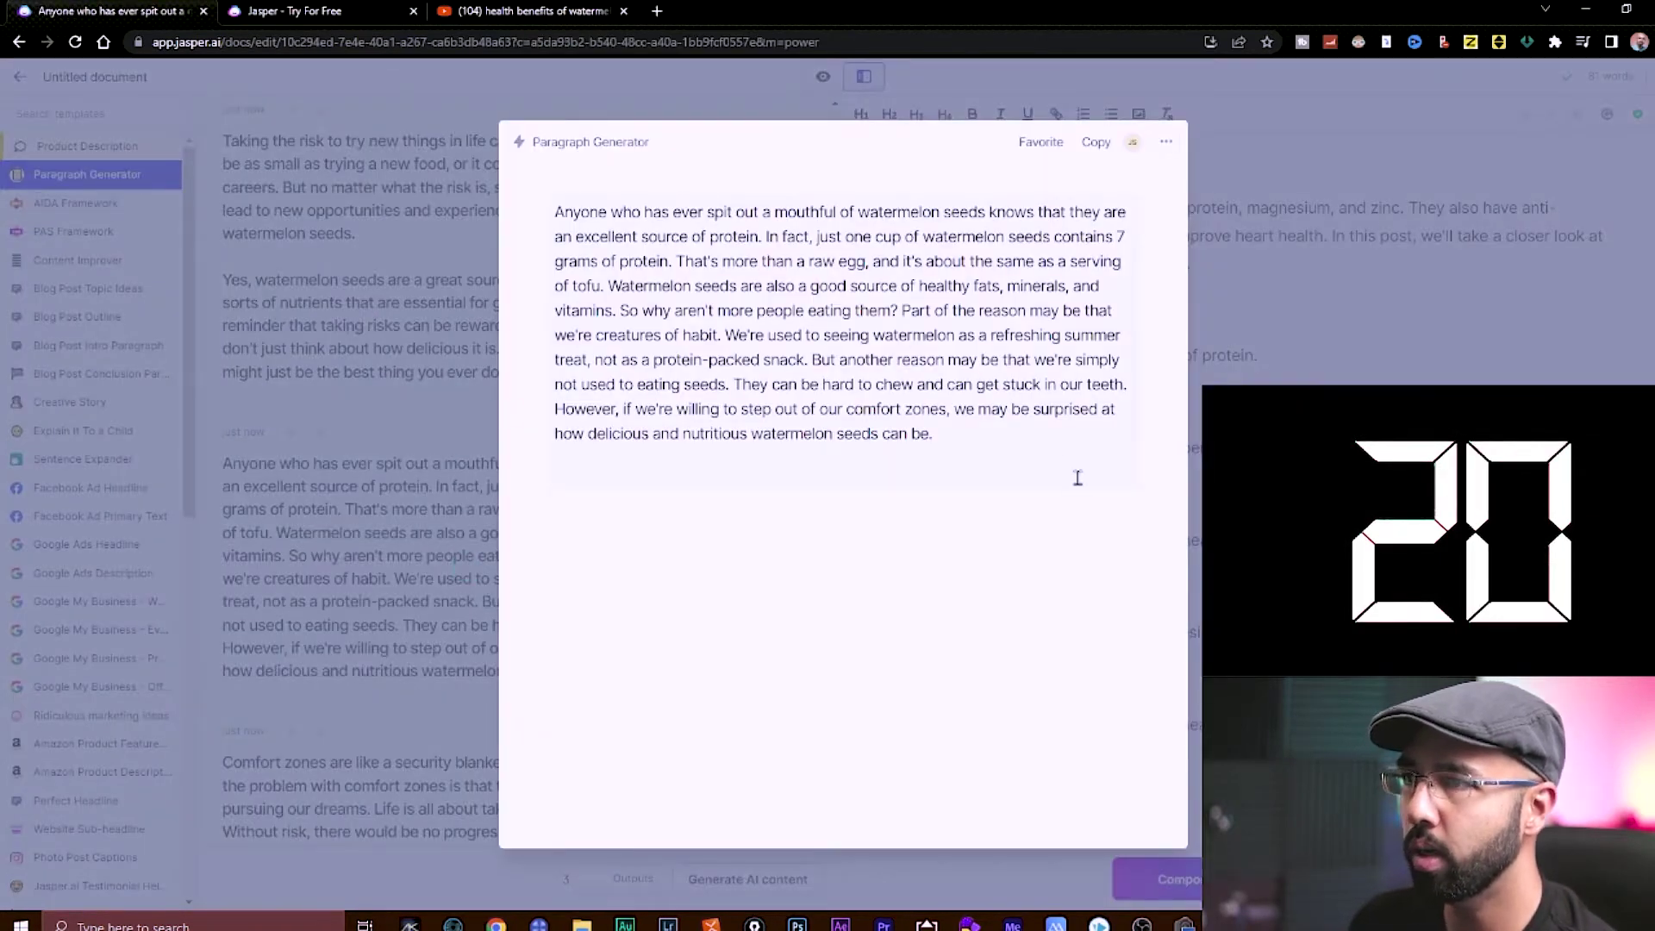
click(1192, 349)
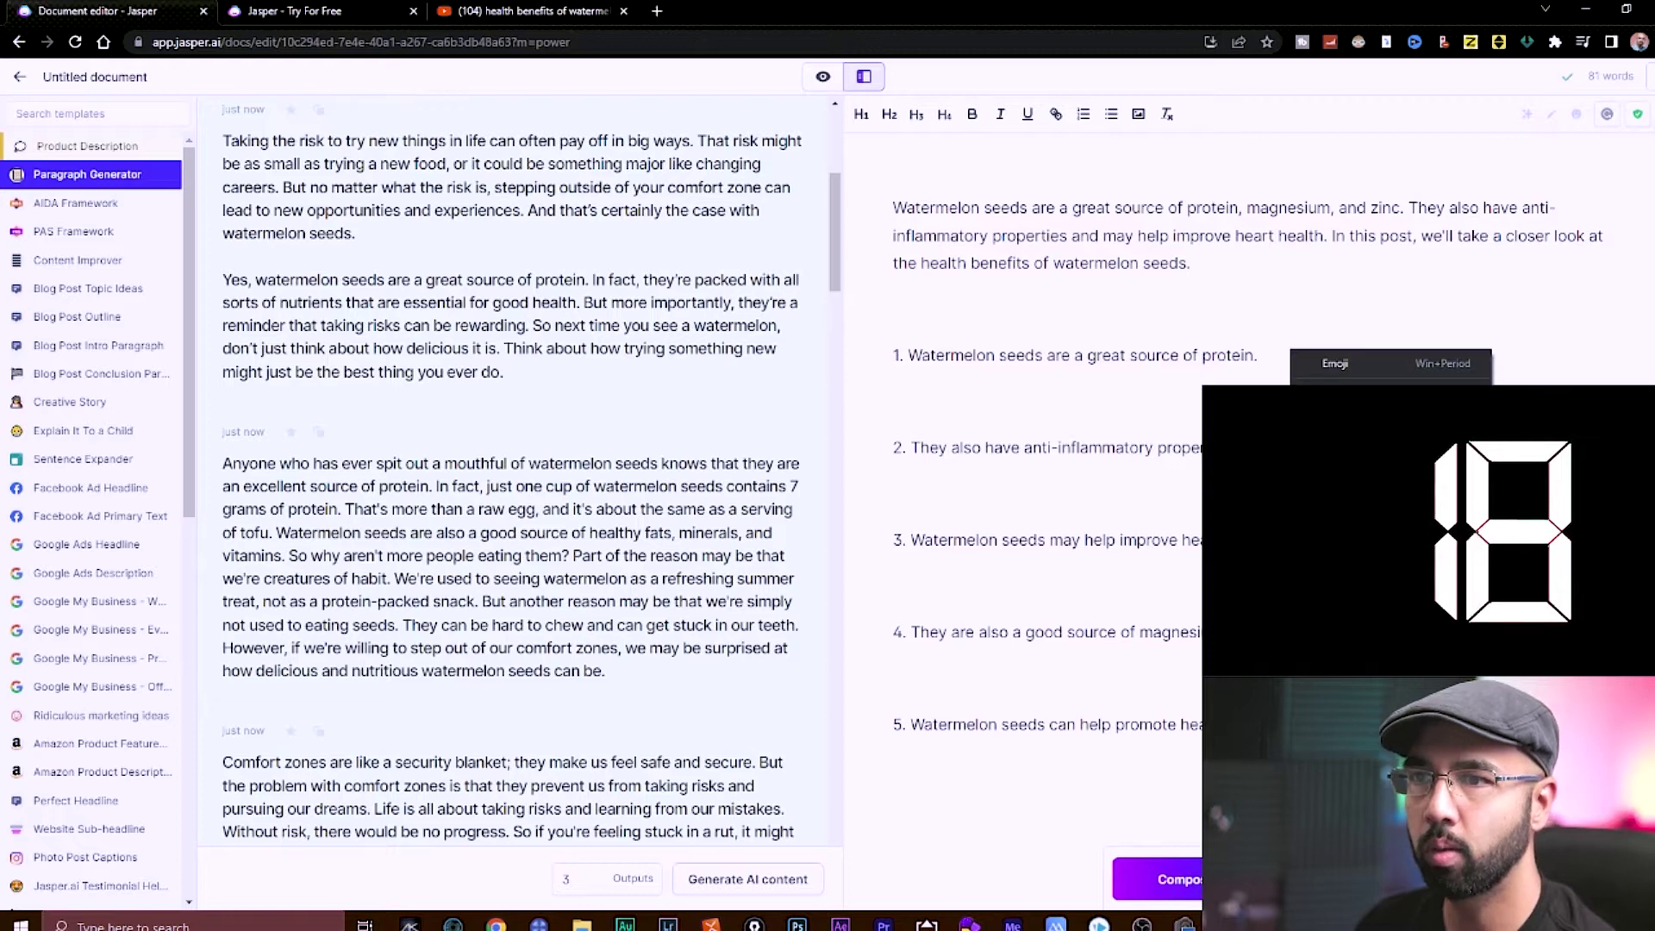
Step: Regenerate protein paragraphs and paste the chosen one under benefit 1
click(1346, 511)
drag(1200, 670, 935, 673)
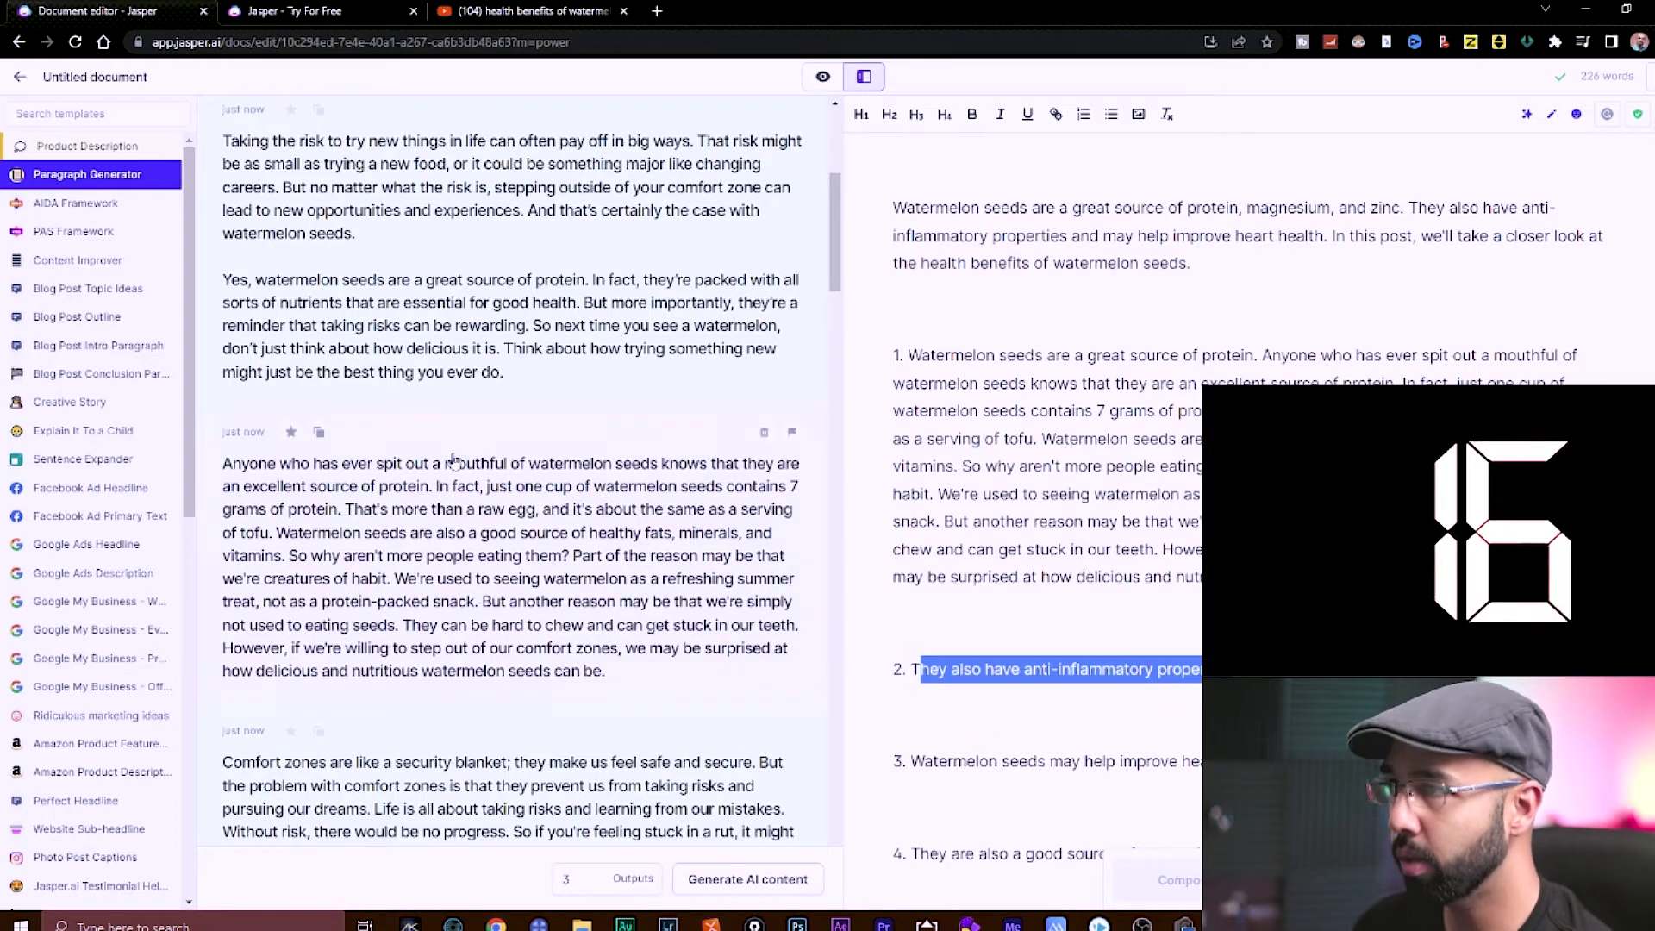
scroll(454, 459, up, 5)
click(721, 873)
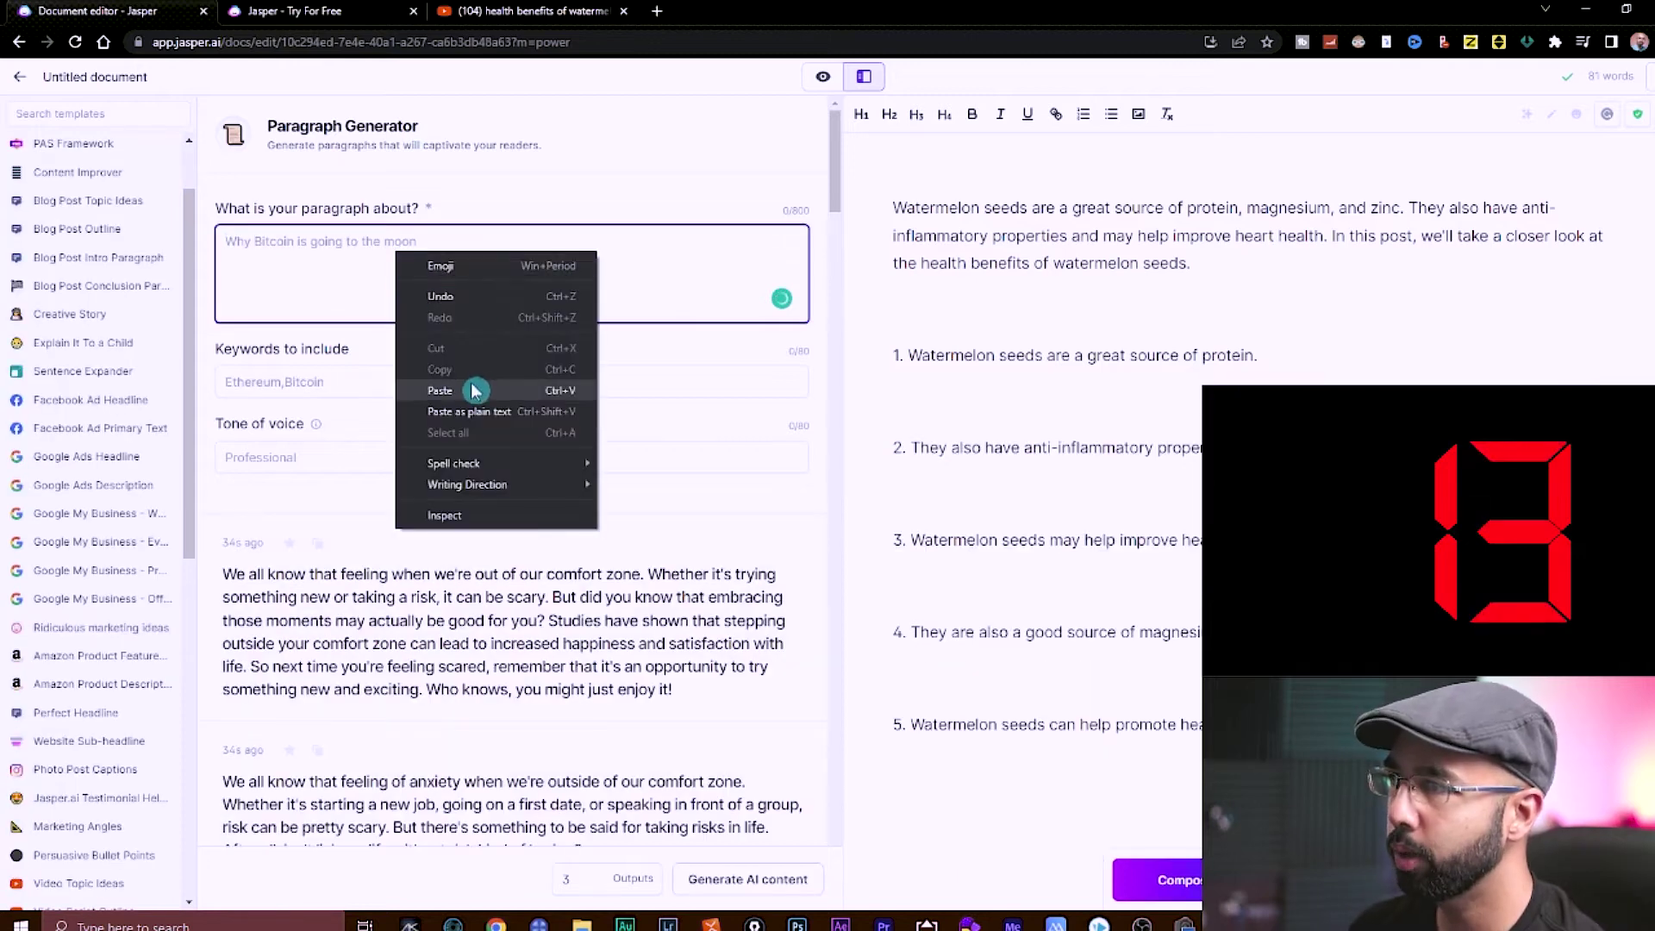
click(440, 390)
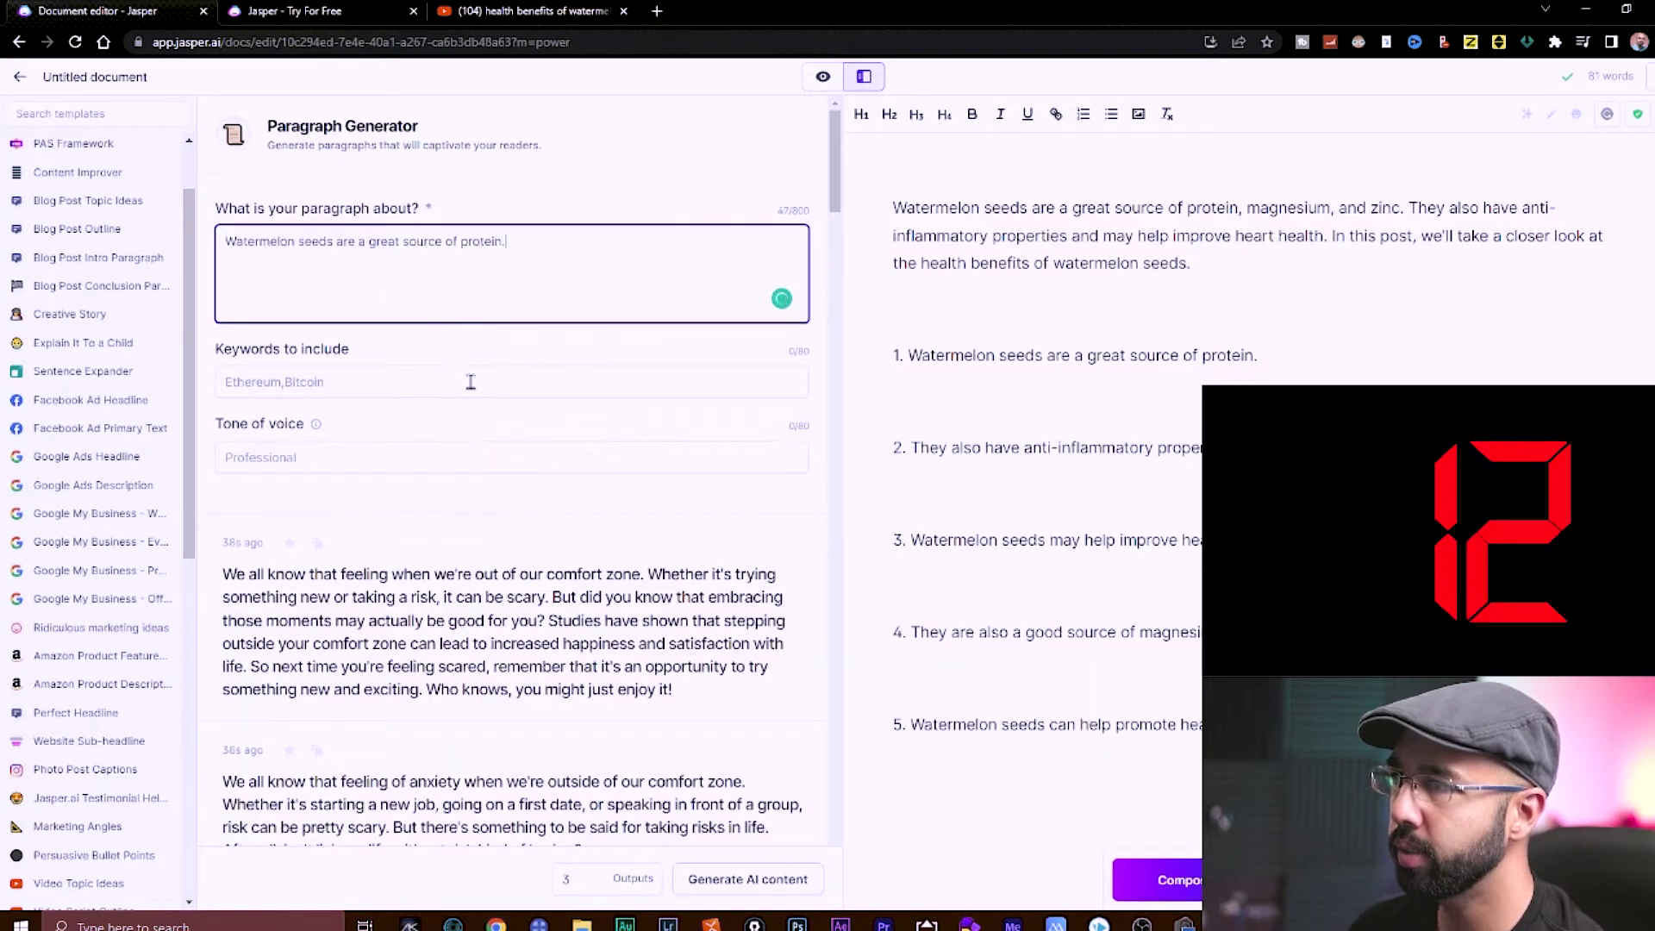
click(772, 885)
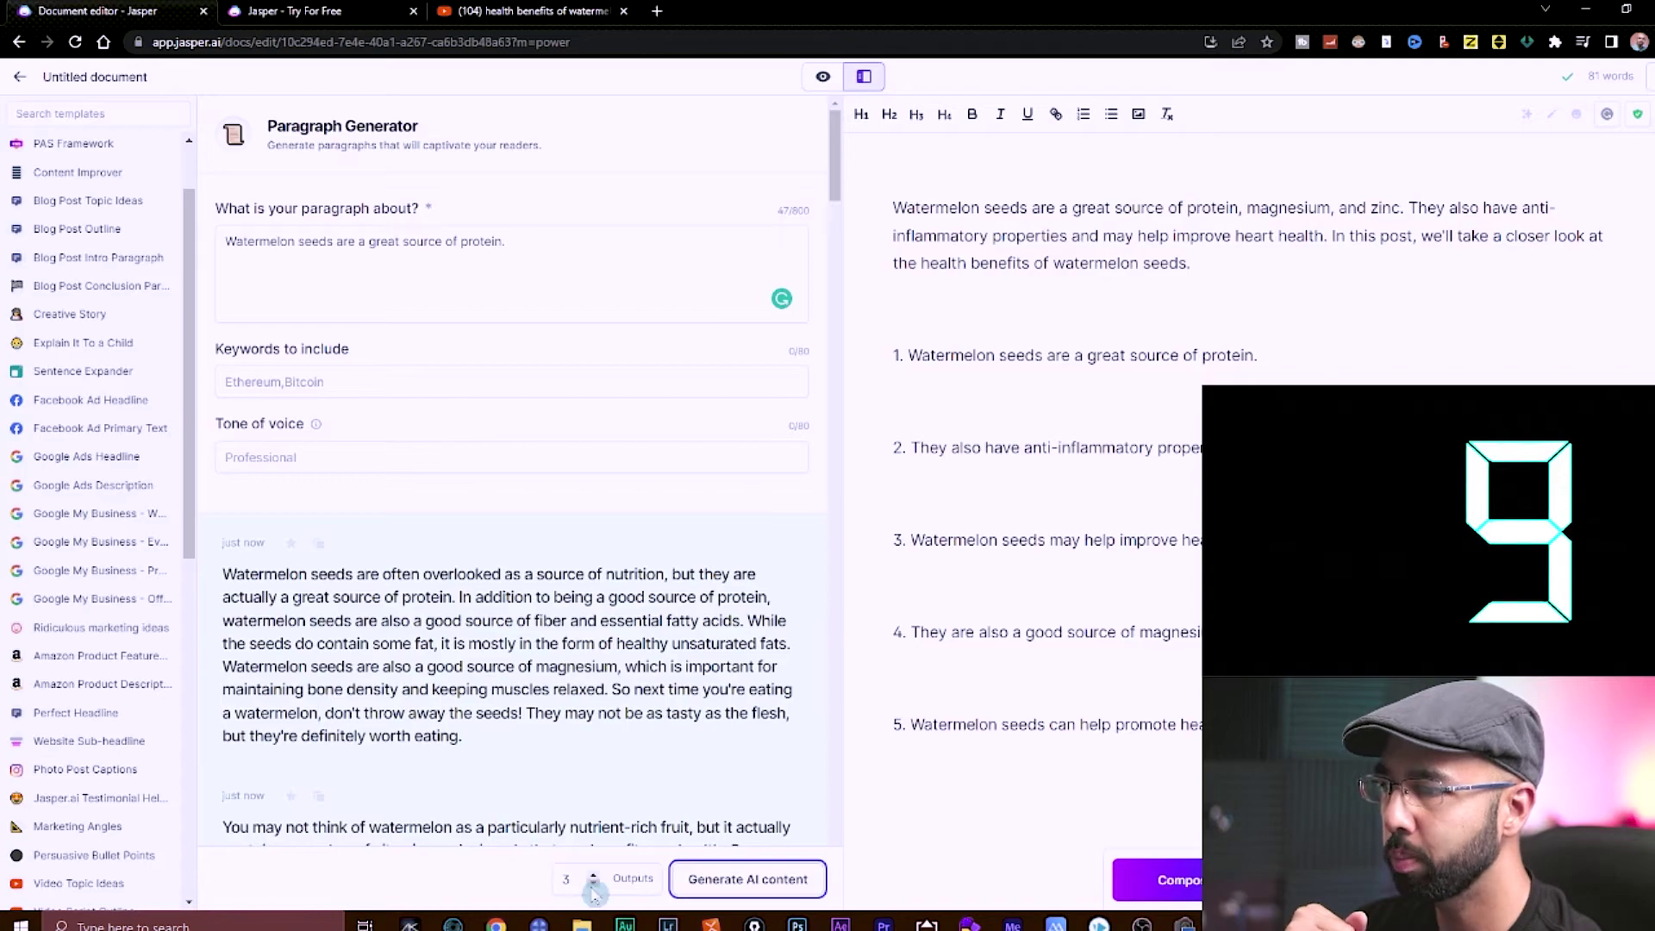
scroll(517, 694, down, 5)
scroll(515, 694, up, 6)
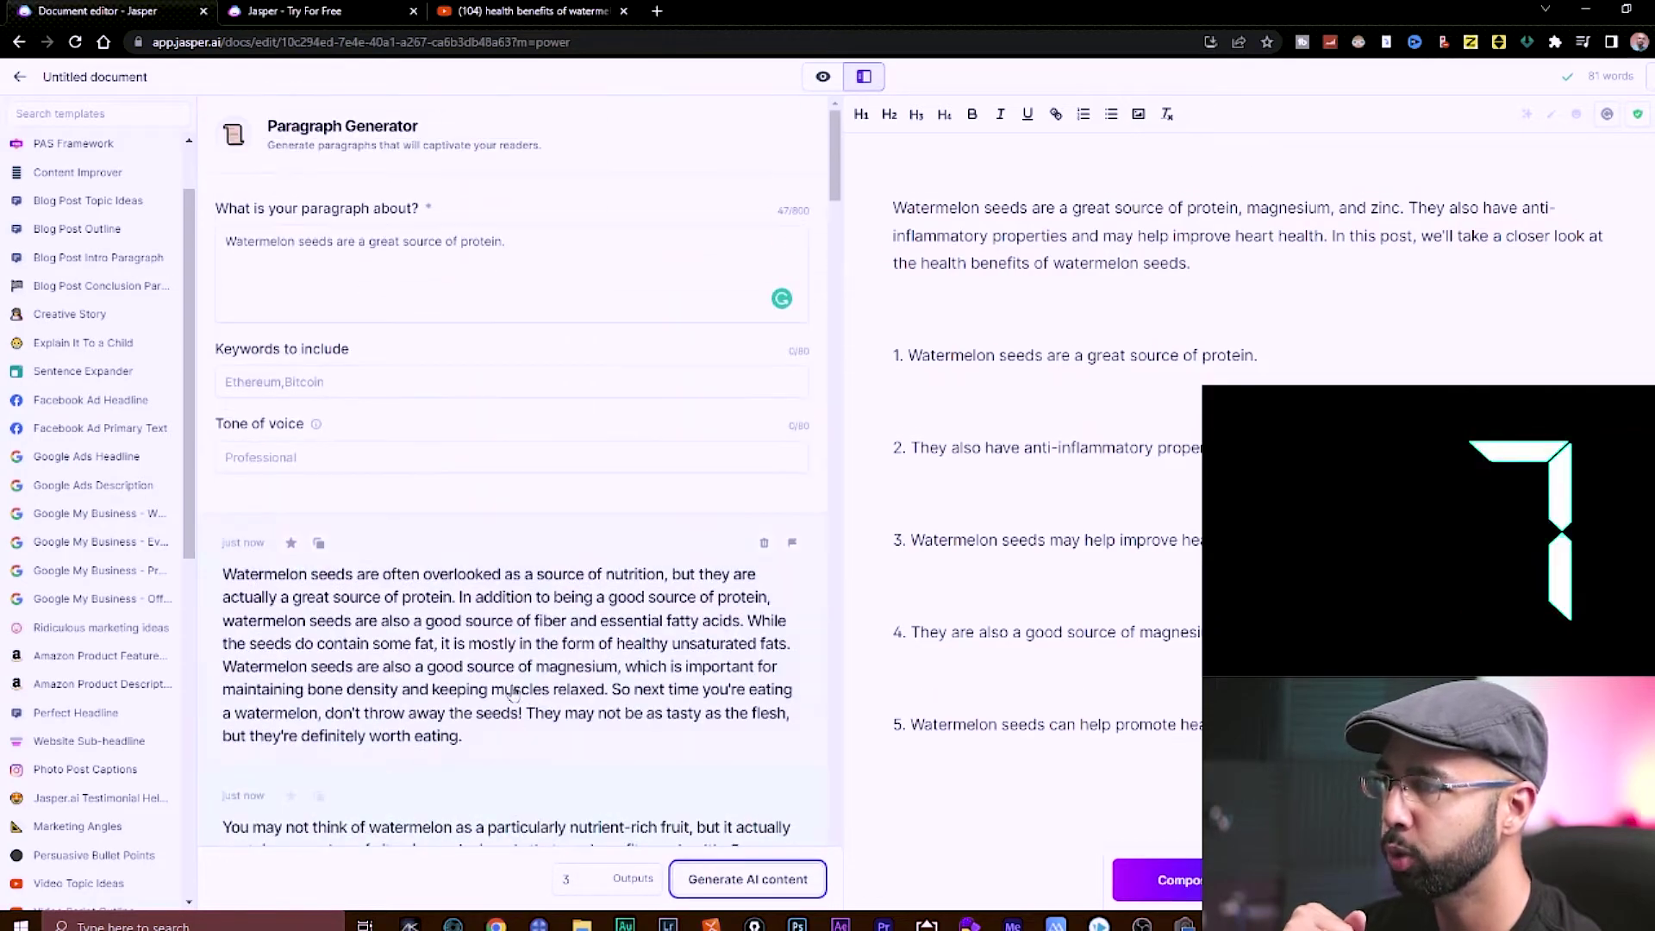
click(539, 642)
click(1093, 141)
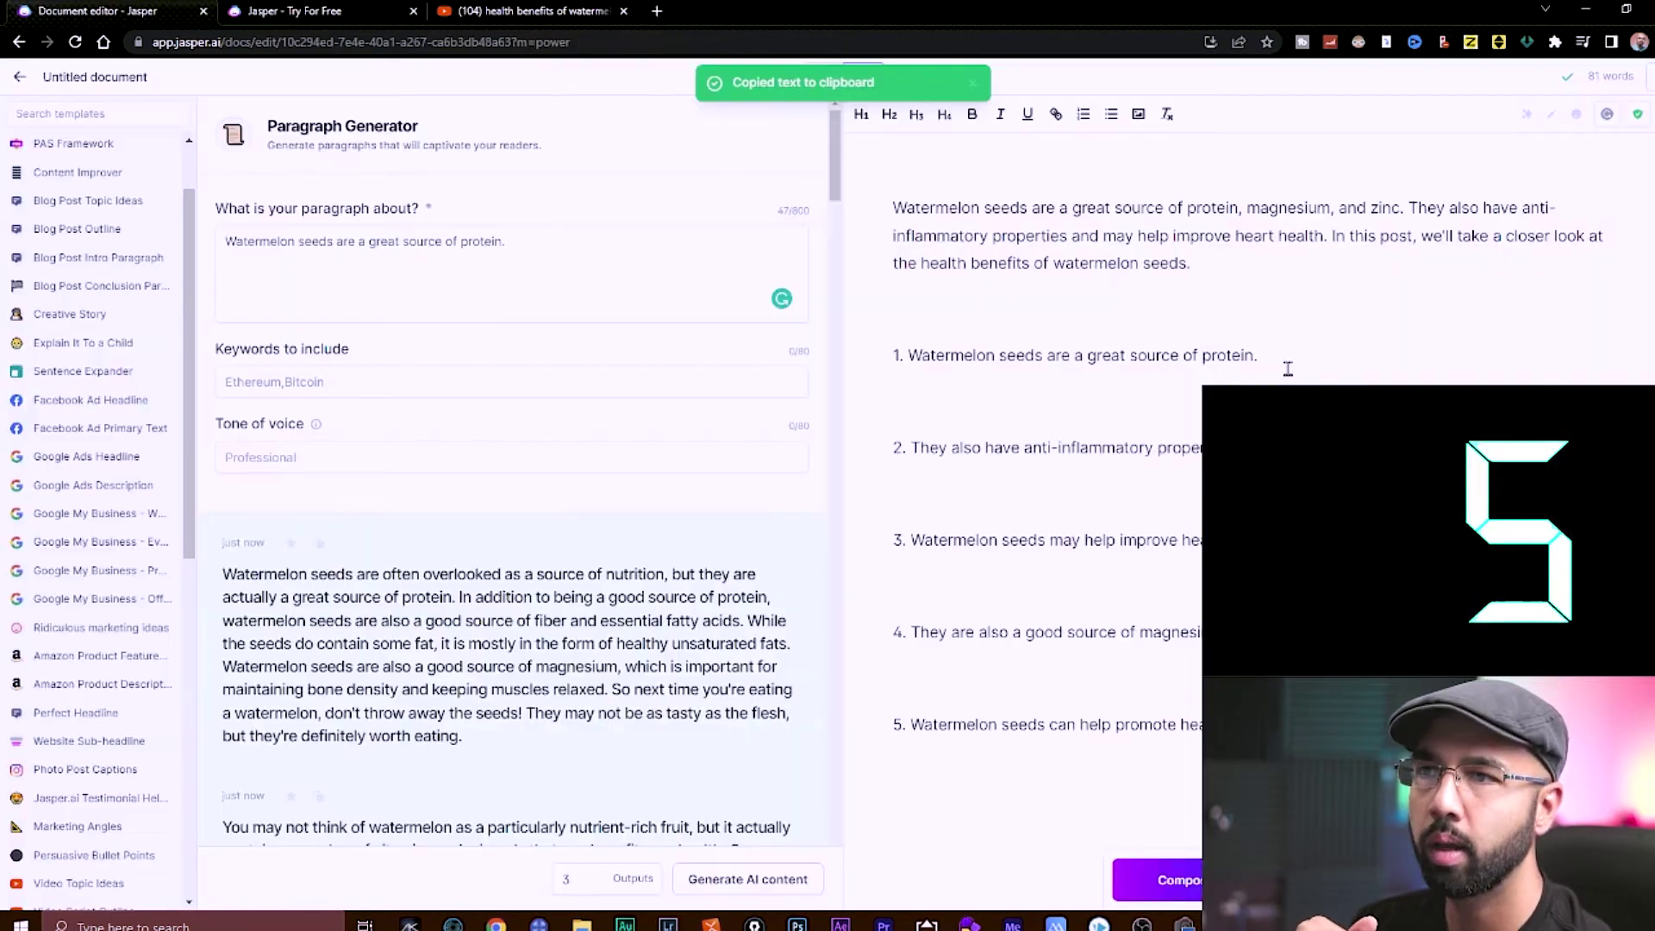
right_click(1284, 358)
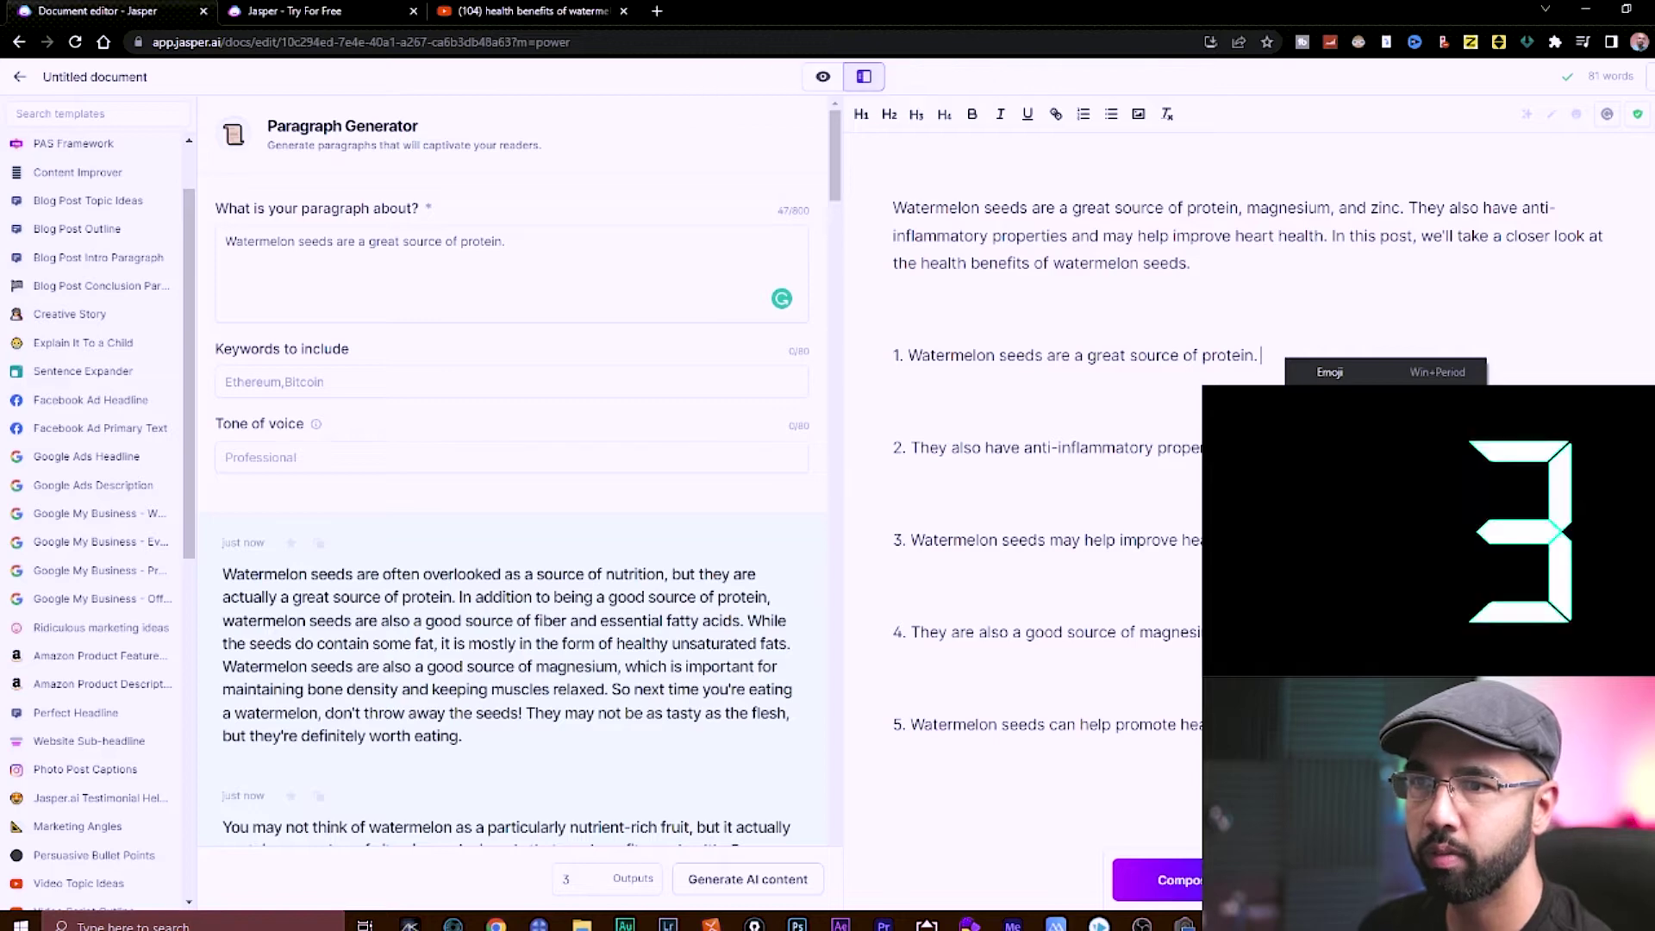
key(ctrl+v)
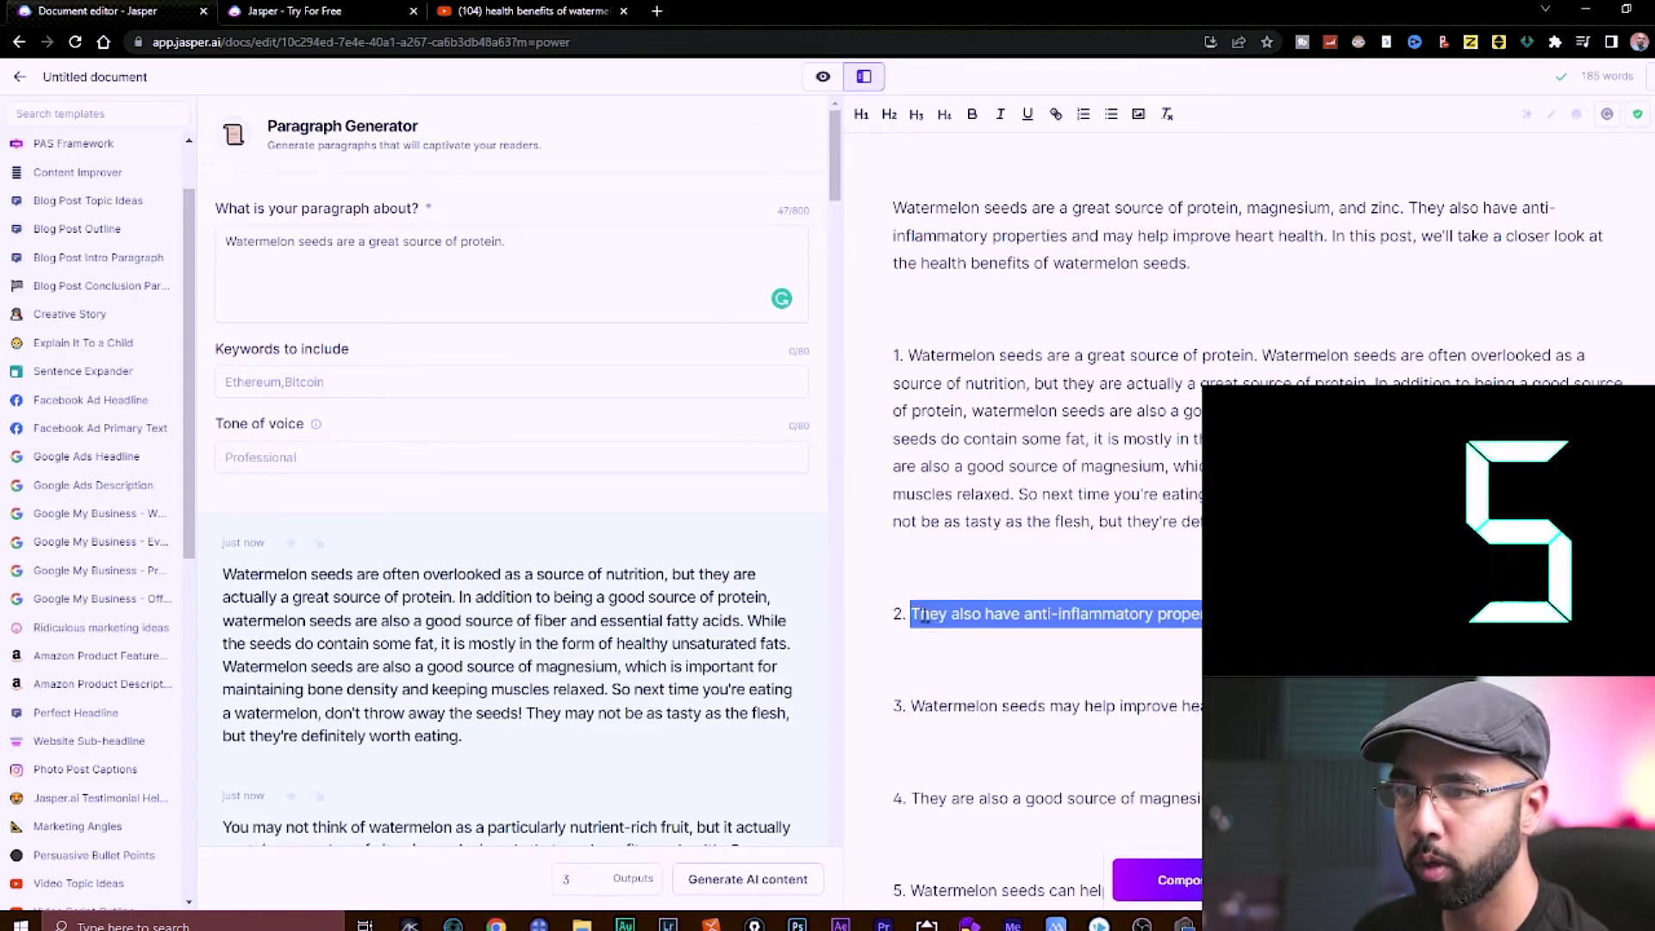
Step: Generate an anti-inflammatory paragraph and paste it under benefit 2
triple_click(500, 234)
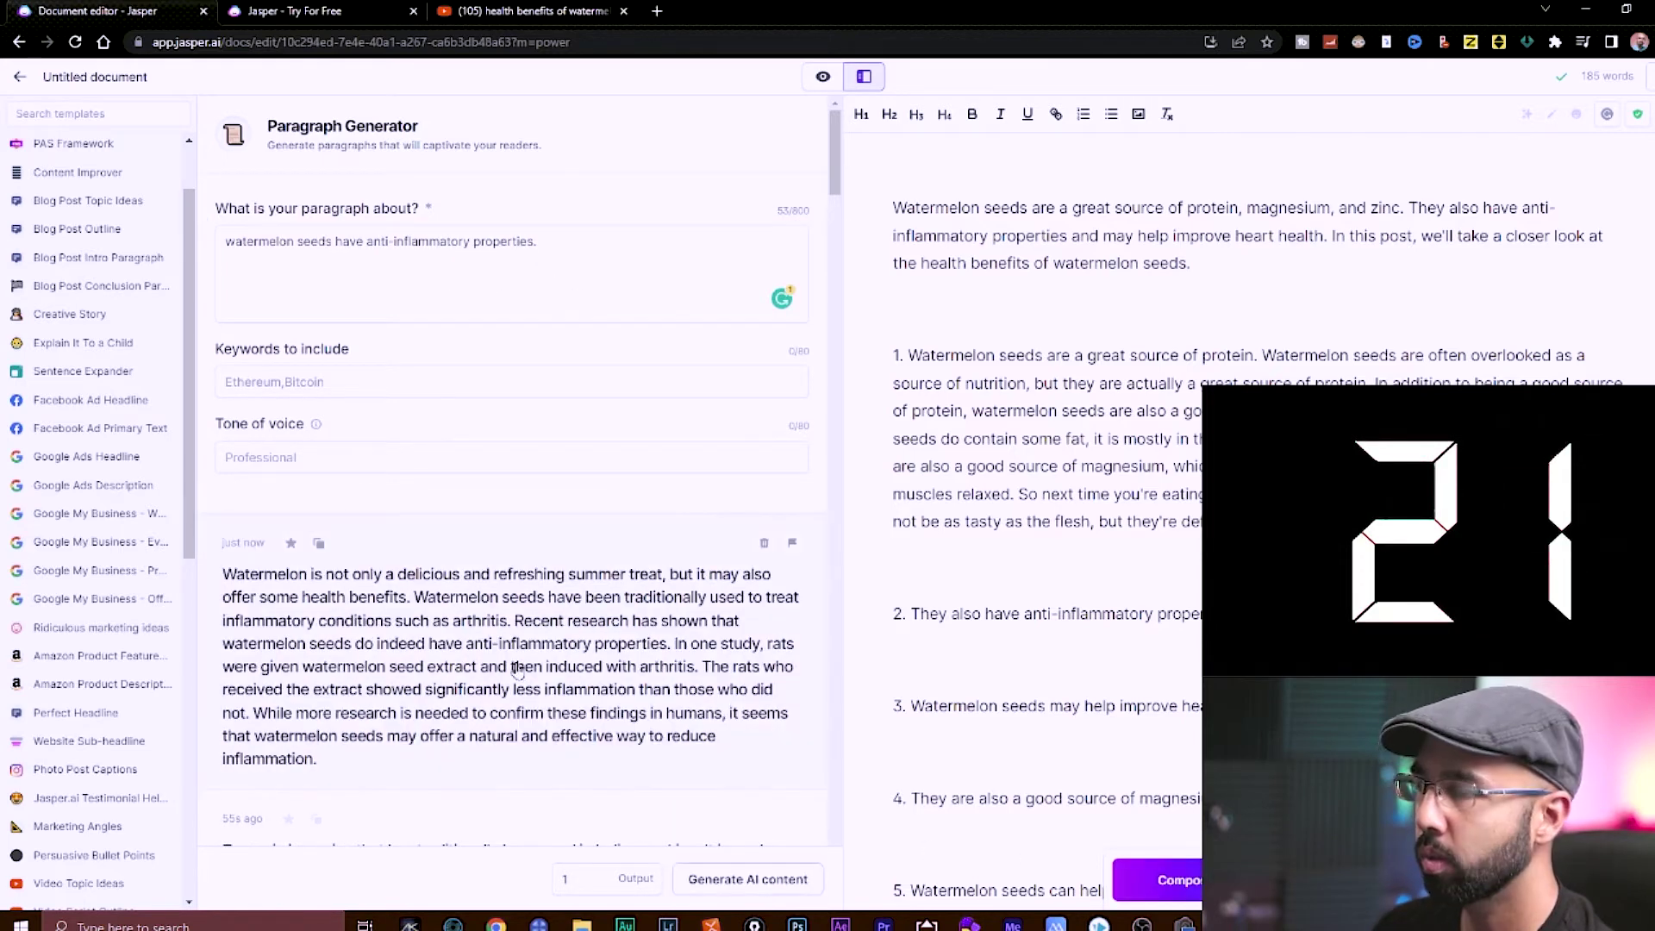
click(656, 689)
key(Escape)
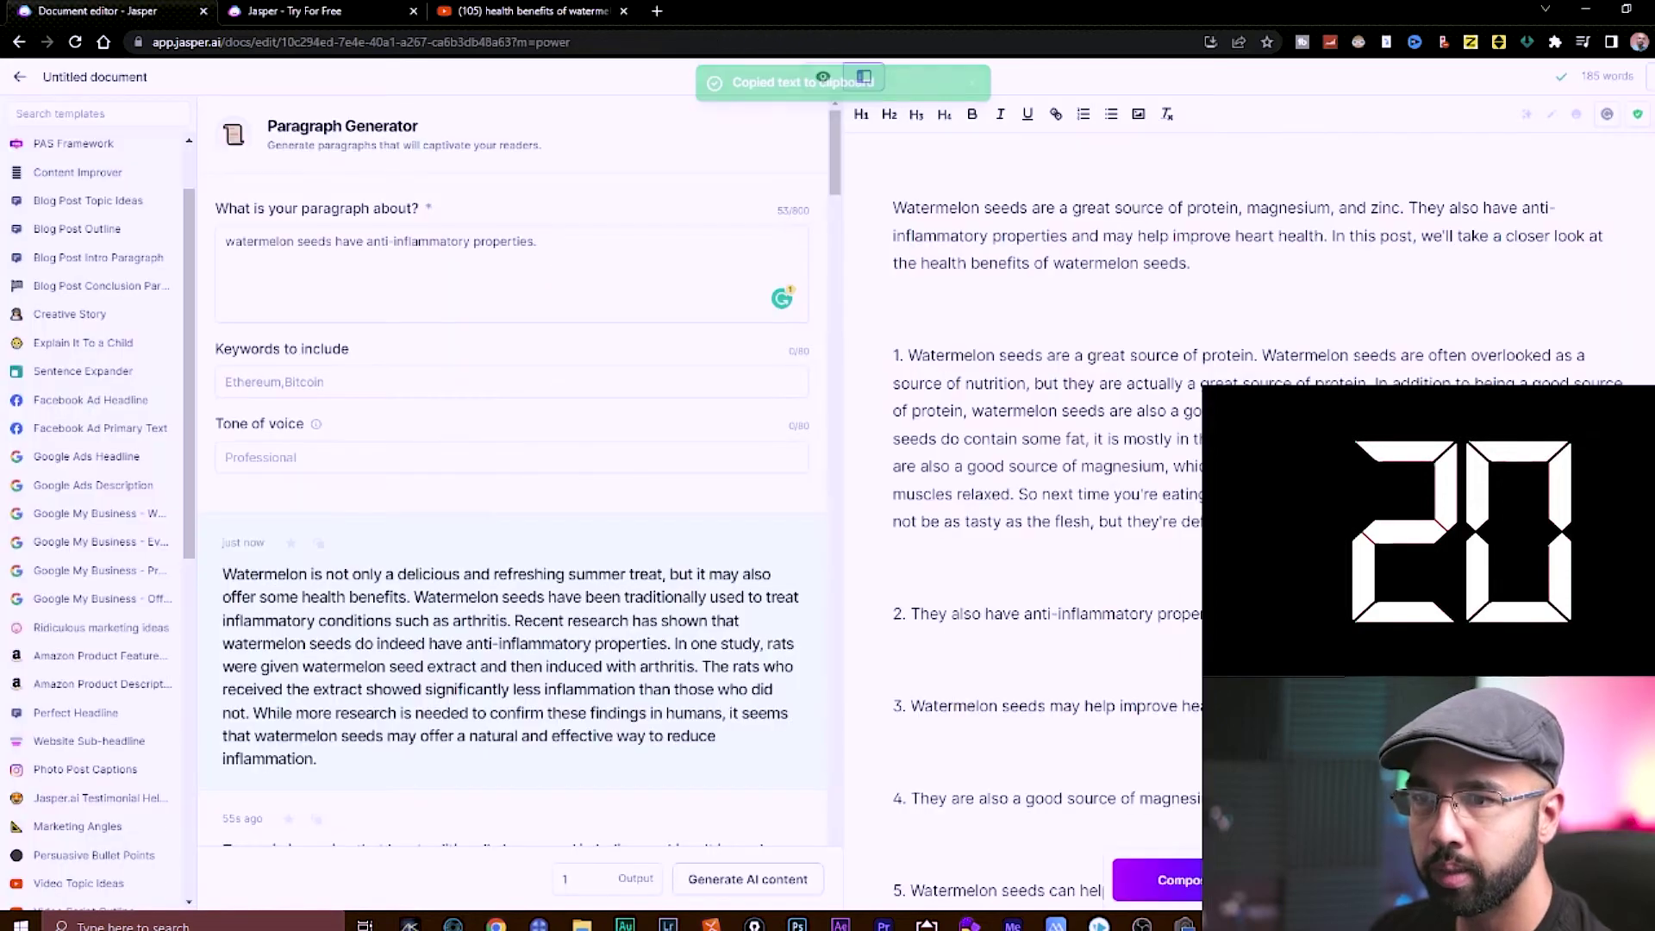
key(ctrl+v)
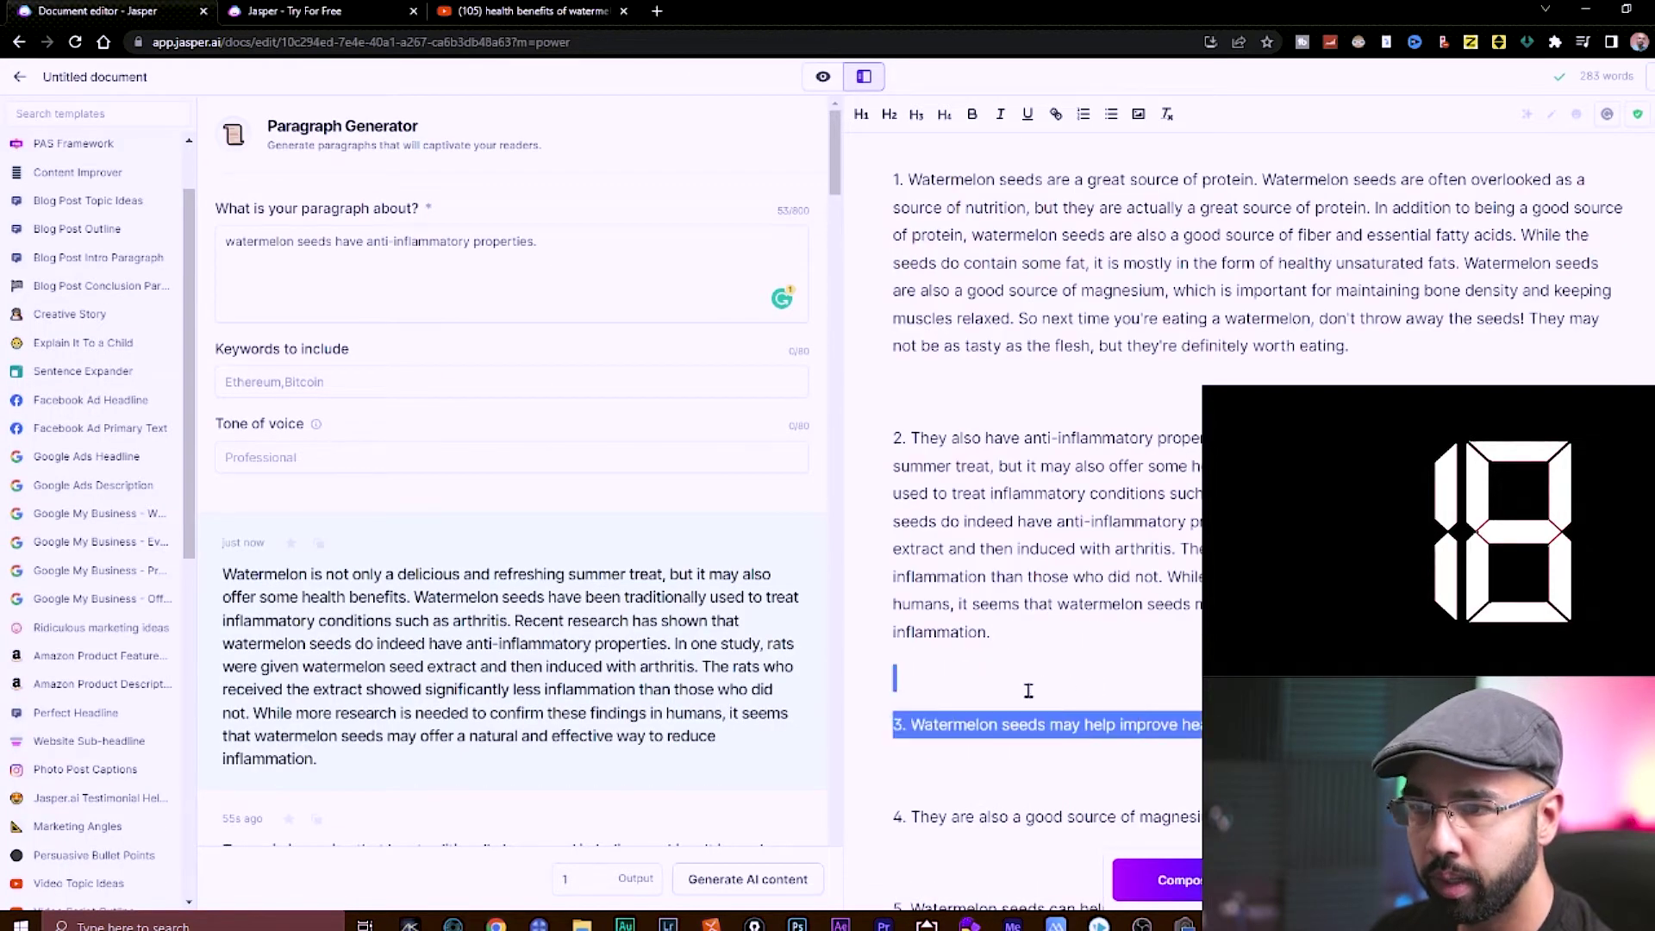
Step: Generate a heart-health paragraph and paste it under benefit 3
click(528, 416)
key(ctrl+v)
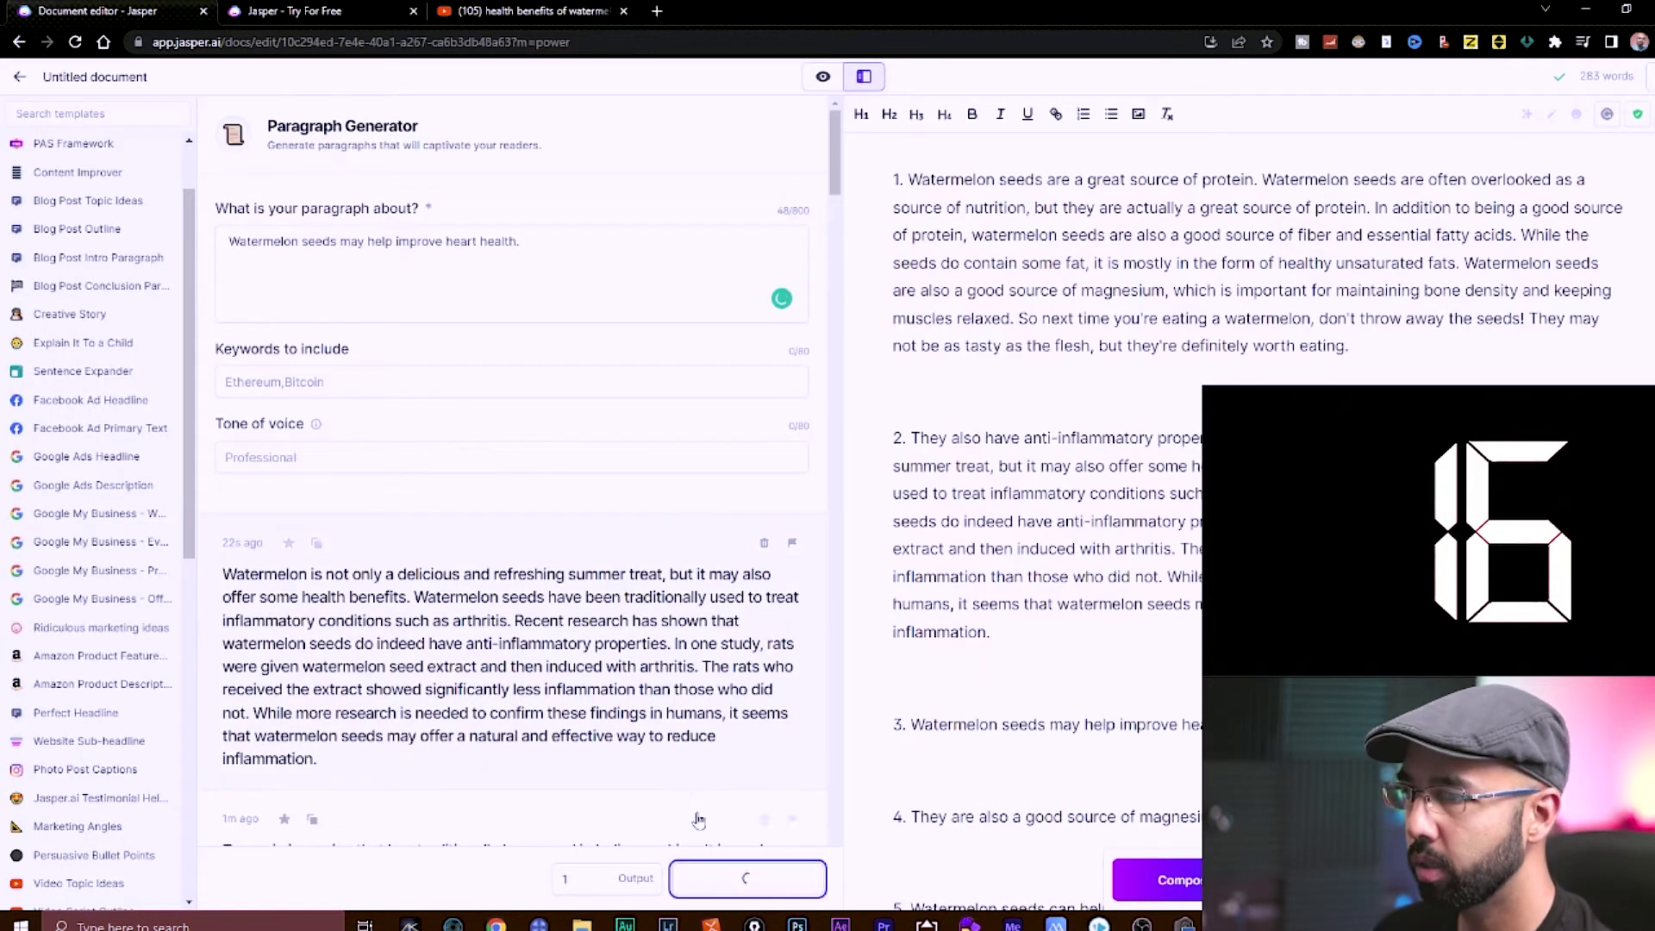
click(749, 879)
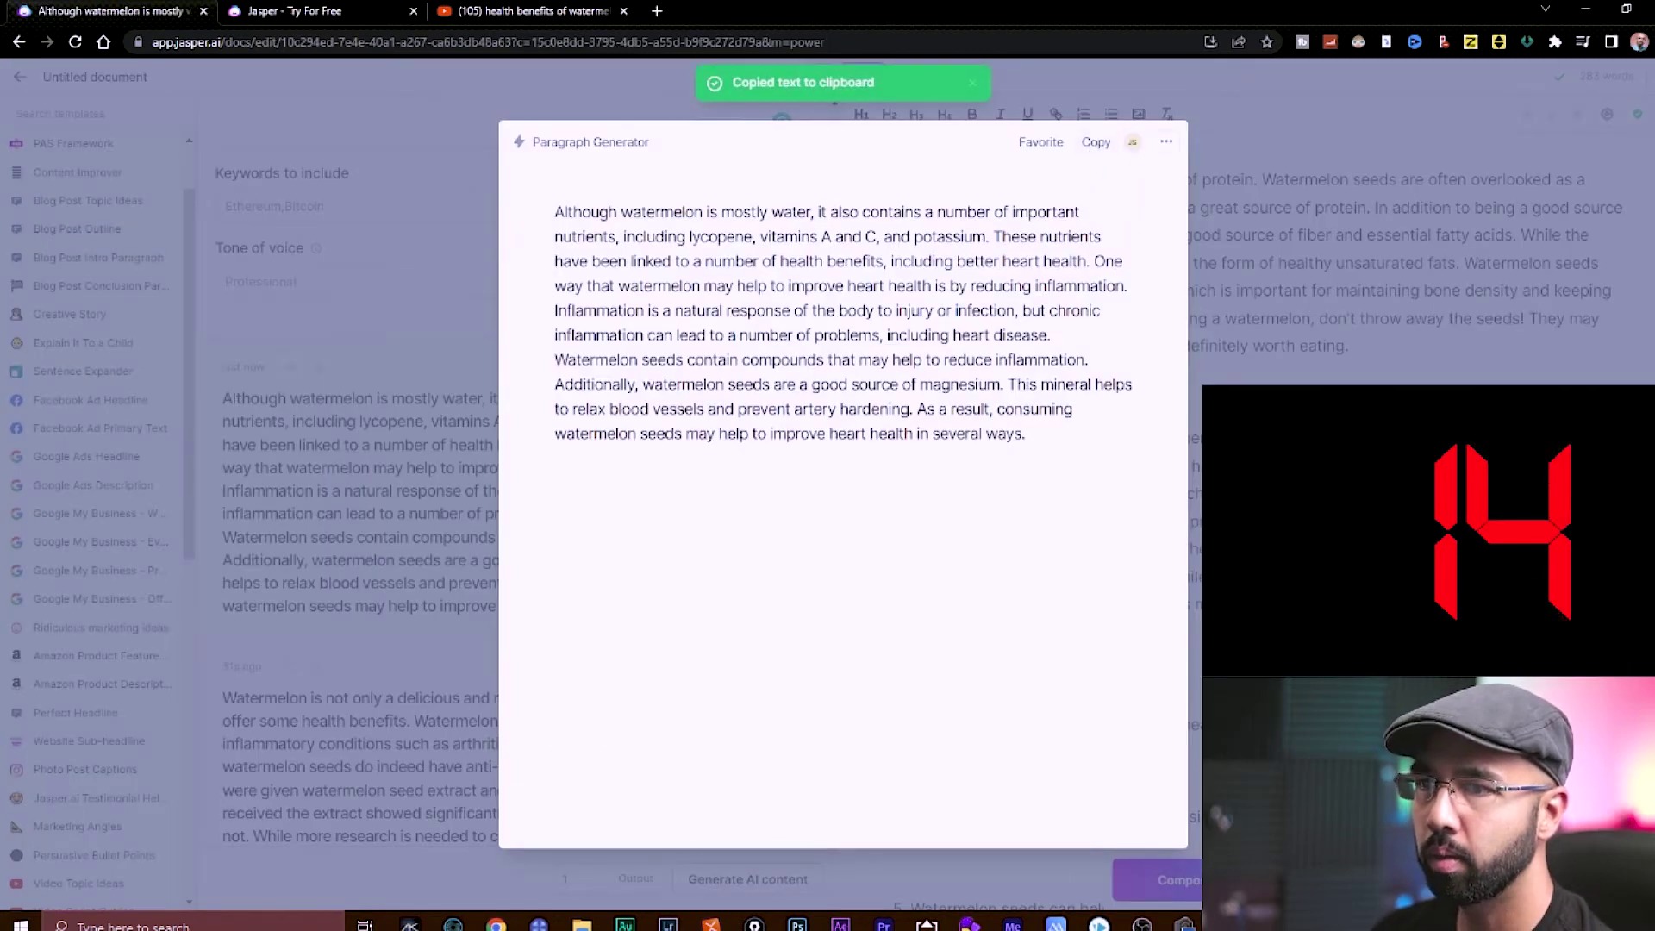
key(Escape)
text(Although watermelon is mostly water, it also contains a number of important nutrients, including lycopene, vitamins A and C, and potassium. These nutrients have been linked to a number of health benefits, including better heart health. One way that watermelon may help to improve heart health is by reducing inflammation. Inflammation is a natural response of the body to injury or infection, but chronic inflammation can lead to a number of problems, including heart disease. Watermelon seeds contain compounds that may help to reduce inflammation. Additionally, watermelon seeds are a good source of magnesium. This mineral helps to relax blood vessels and prevent artery hardening. As a result, consuming watermelon seeds may help to improve heart health in several ways.)
Step: Generate a magnesium and zinc paragraph and paste it under benefit 4
scroll(1152, 574, down, 5)
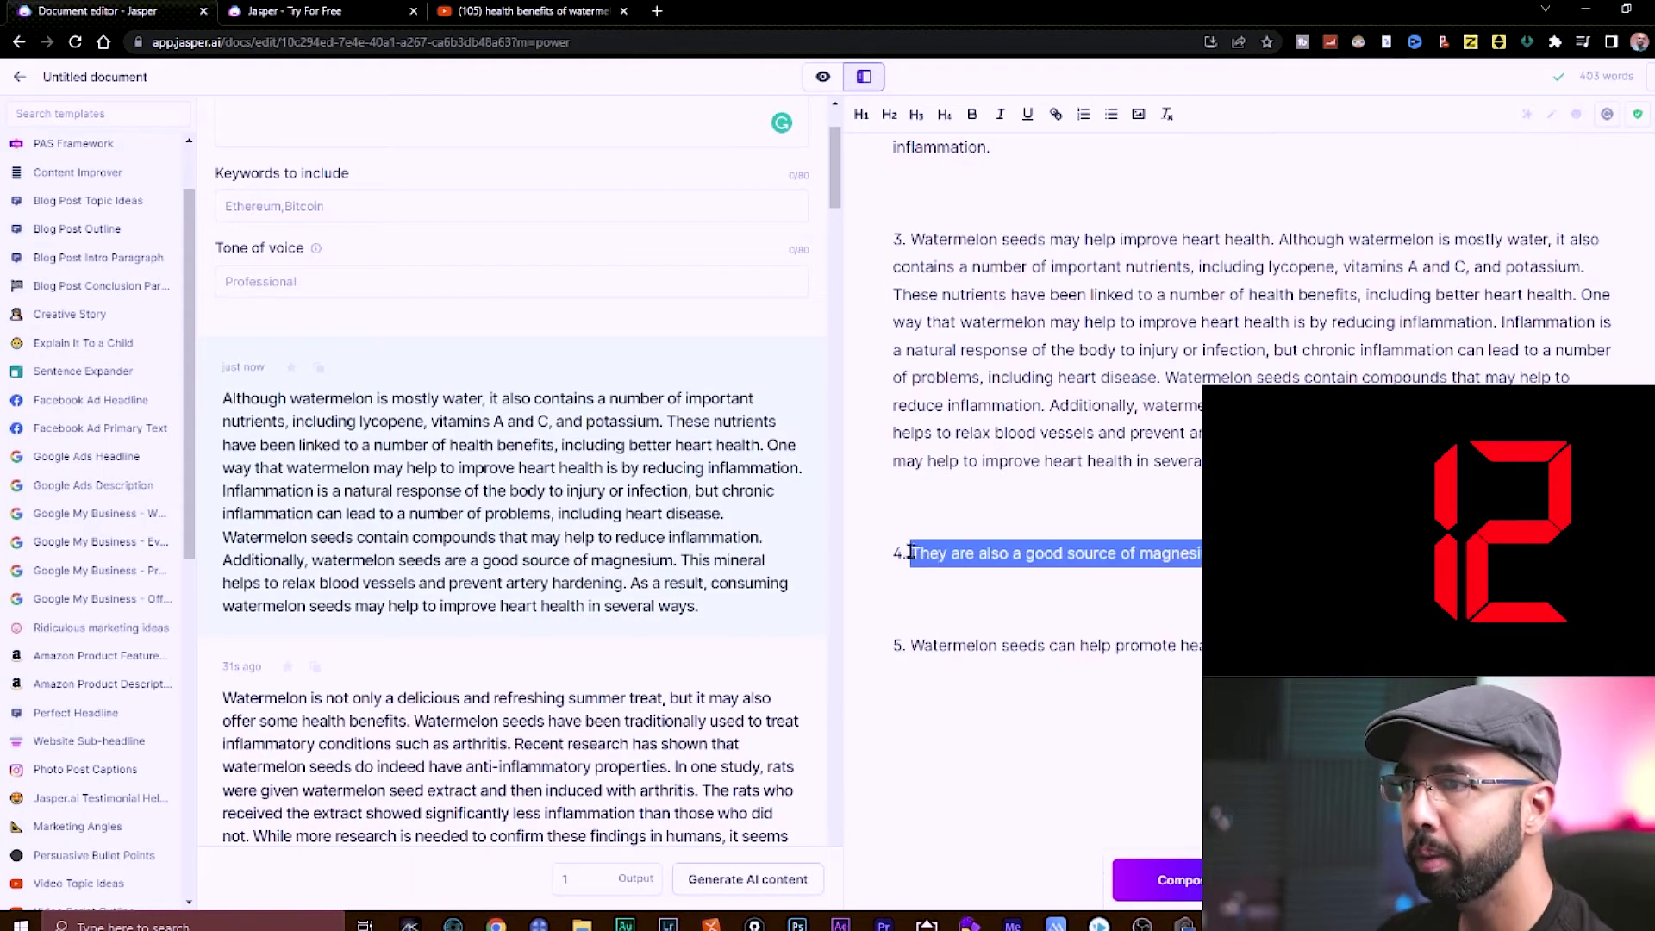
scroll(504, 414, up, 3)
drag(519, 241, 353, 259)
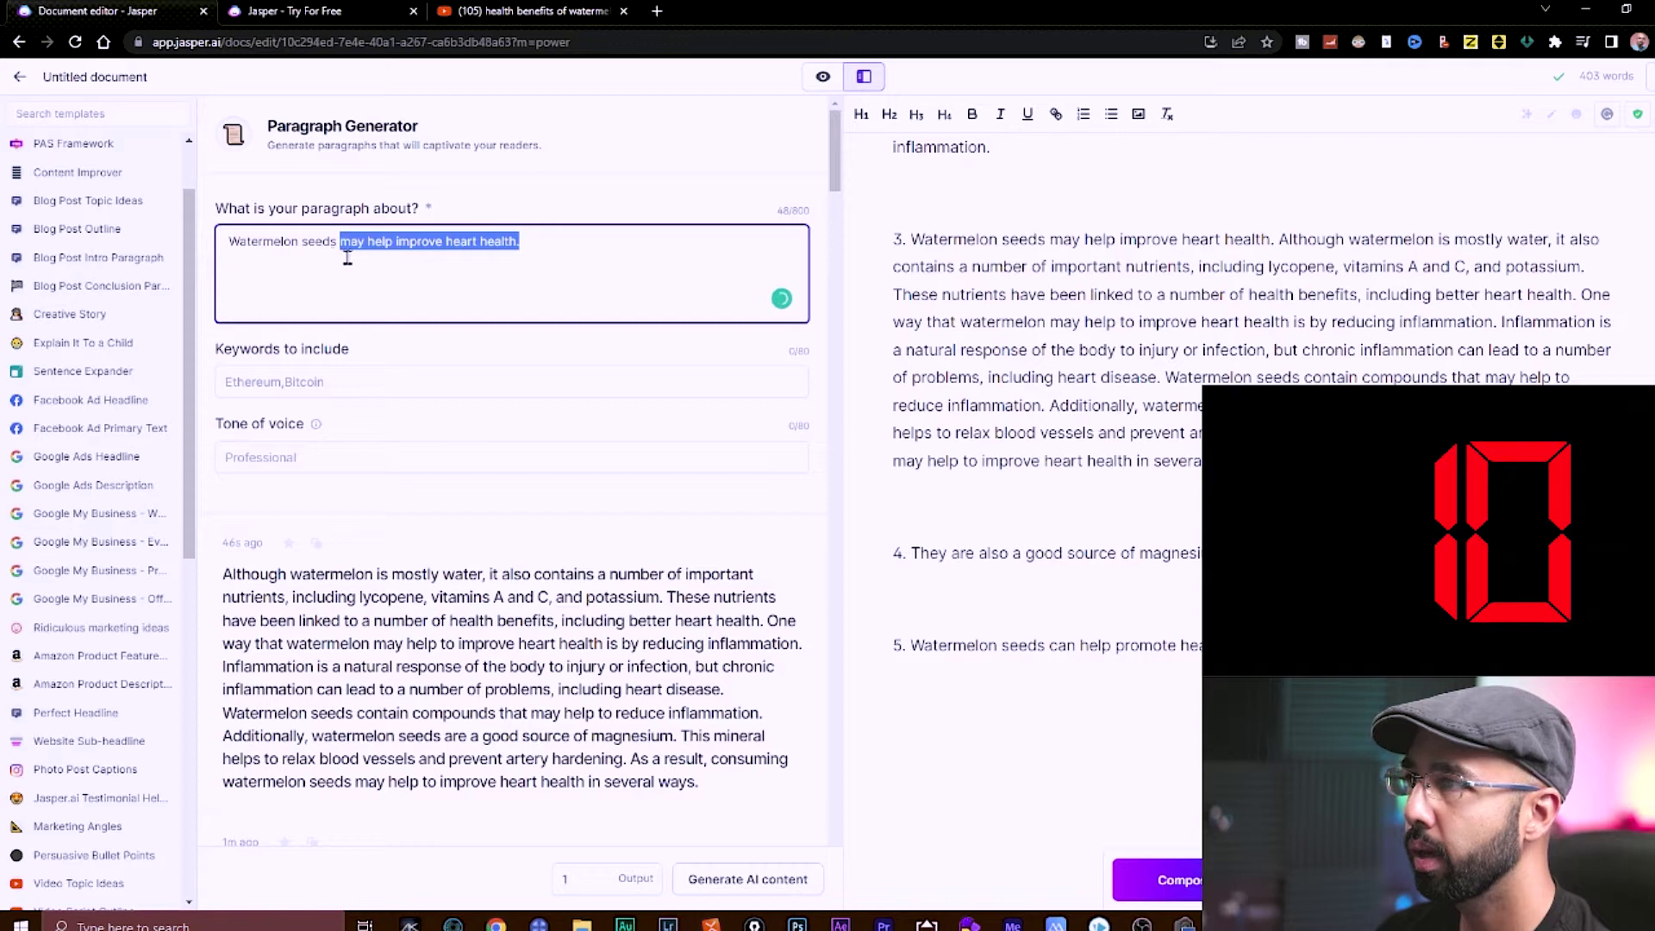
text(They are also a good source of magnesium and zinc.)
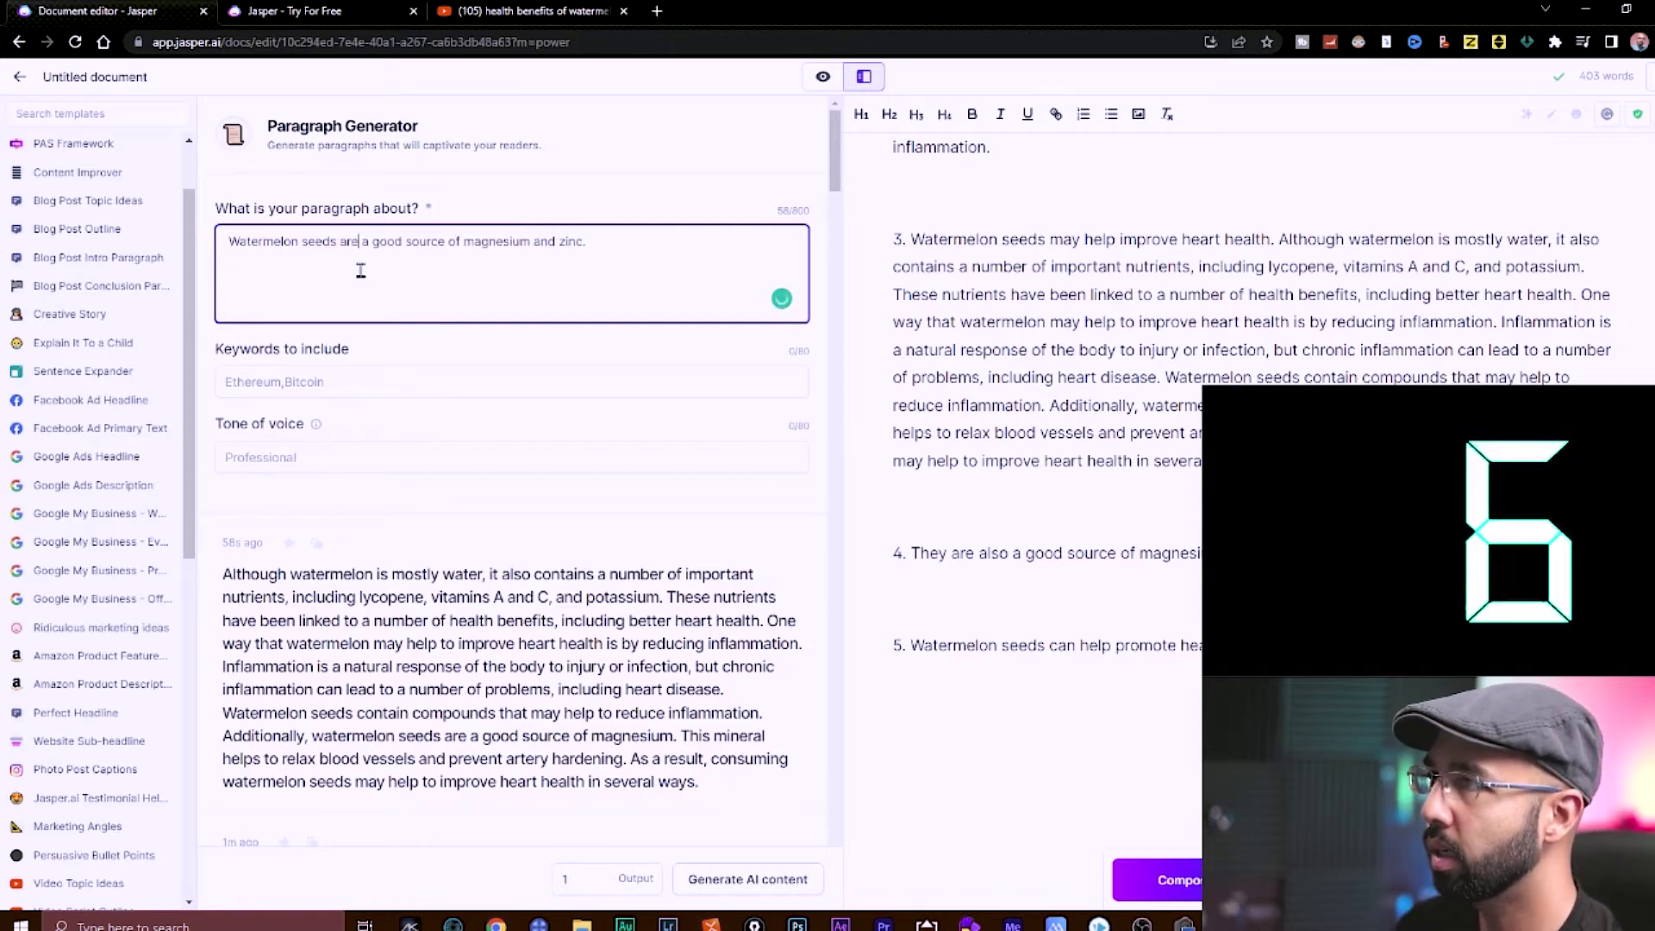
click(786, 886)
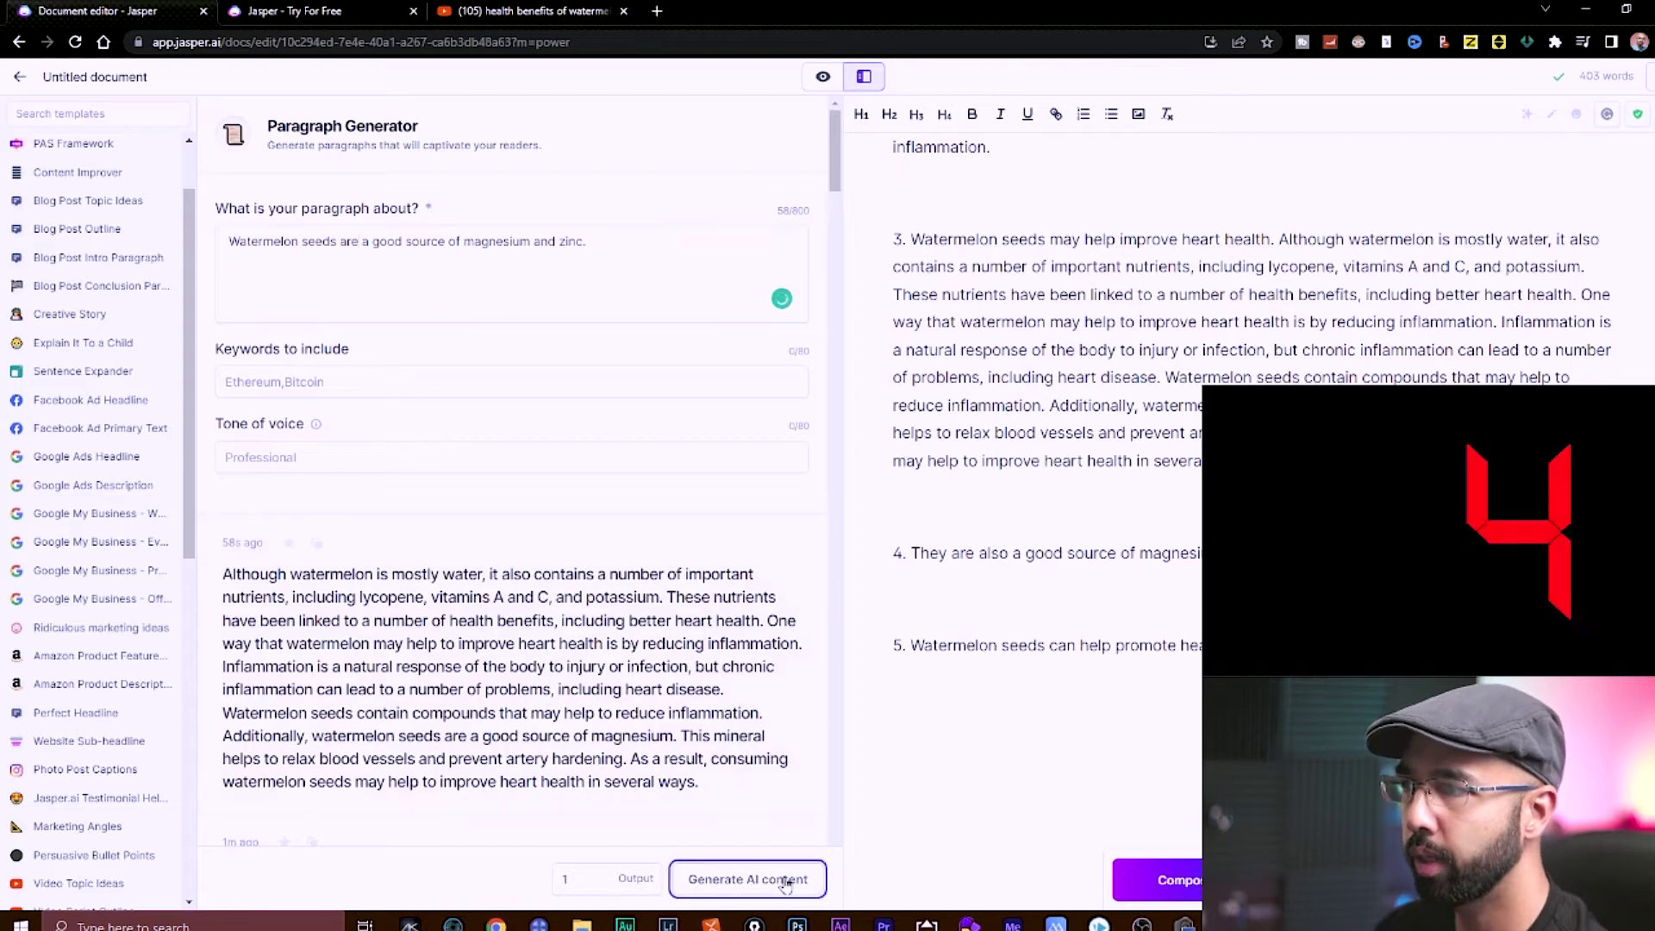
click(687, 514)
click(1093, 137)
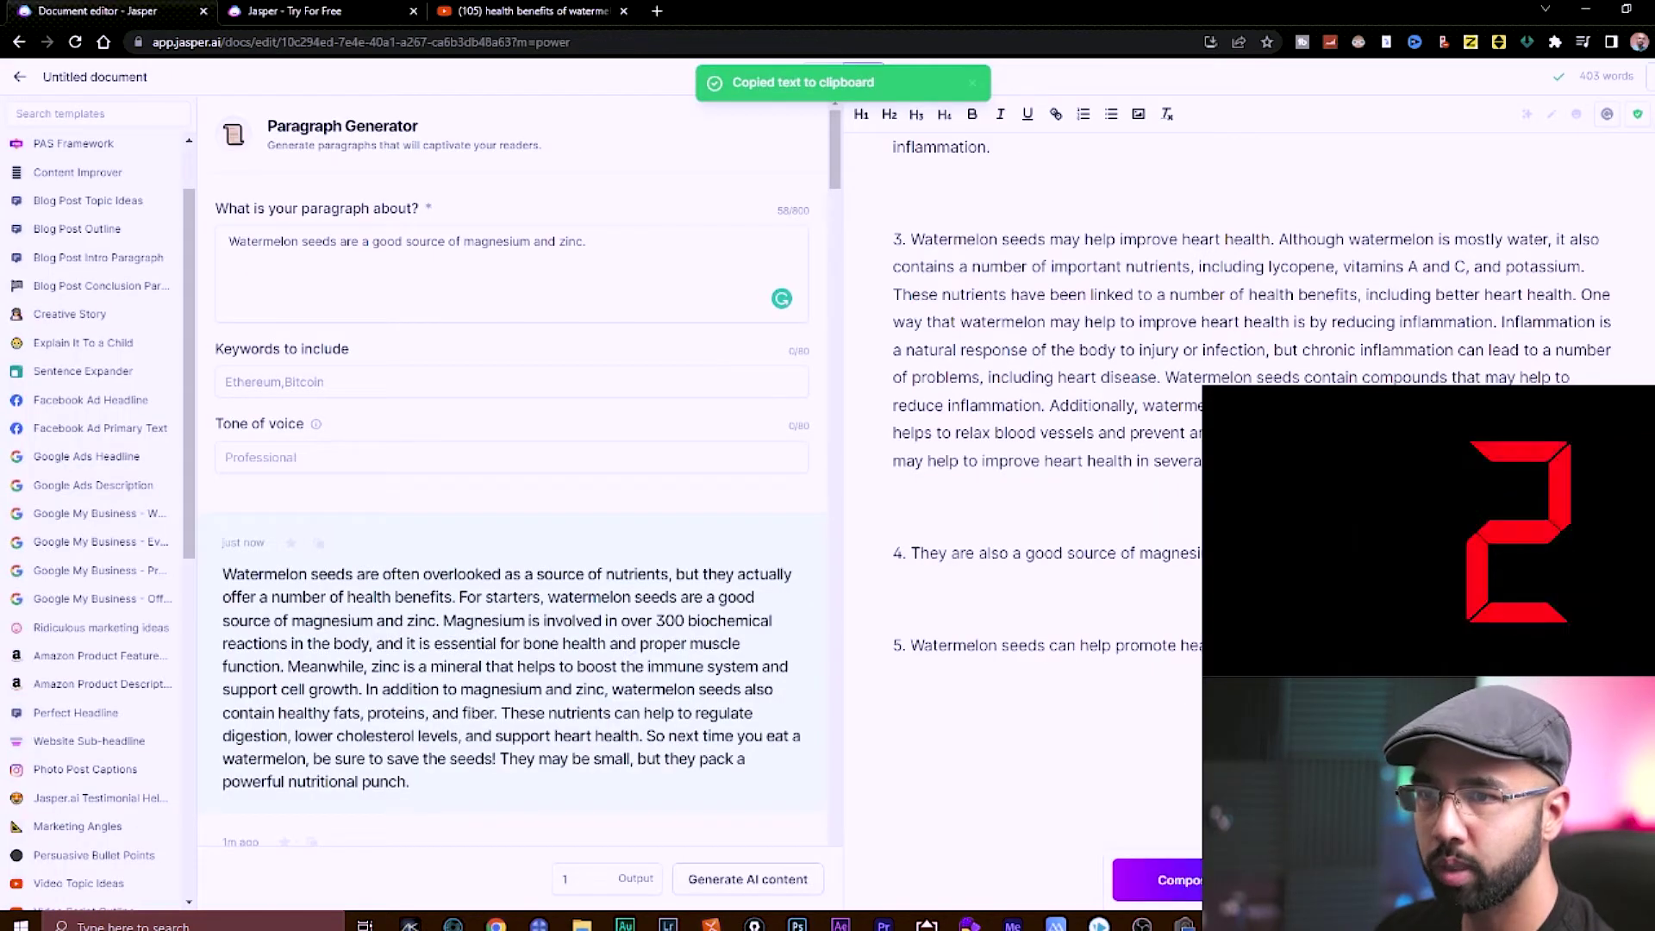
key(ctrl+v)
key(ctrl+v)
Step: Generate and copy a skin and hair paragraph for benefit 5
click(758, 876)
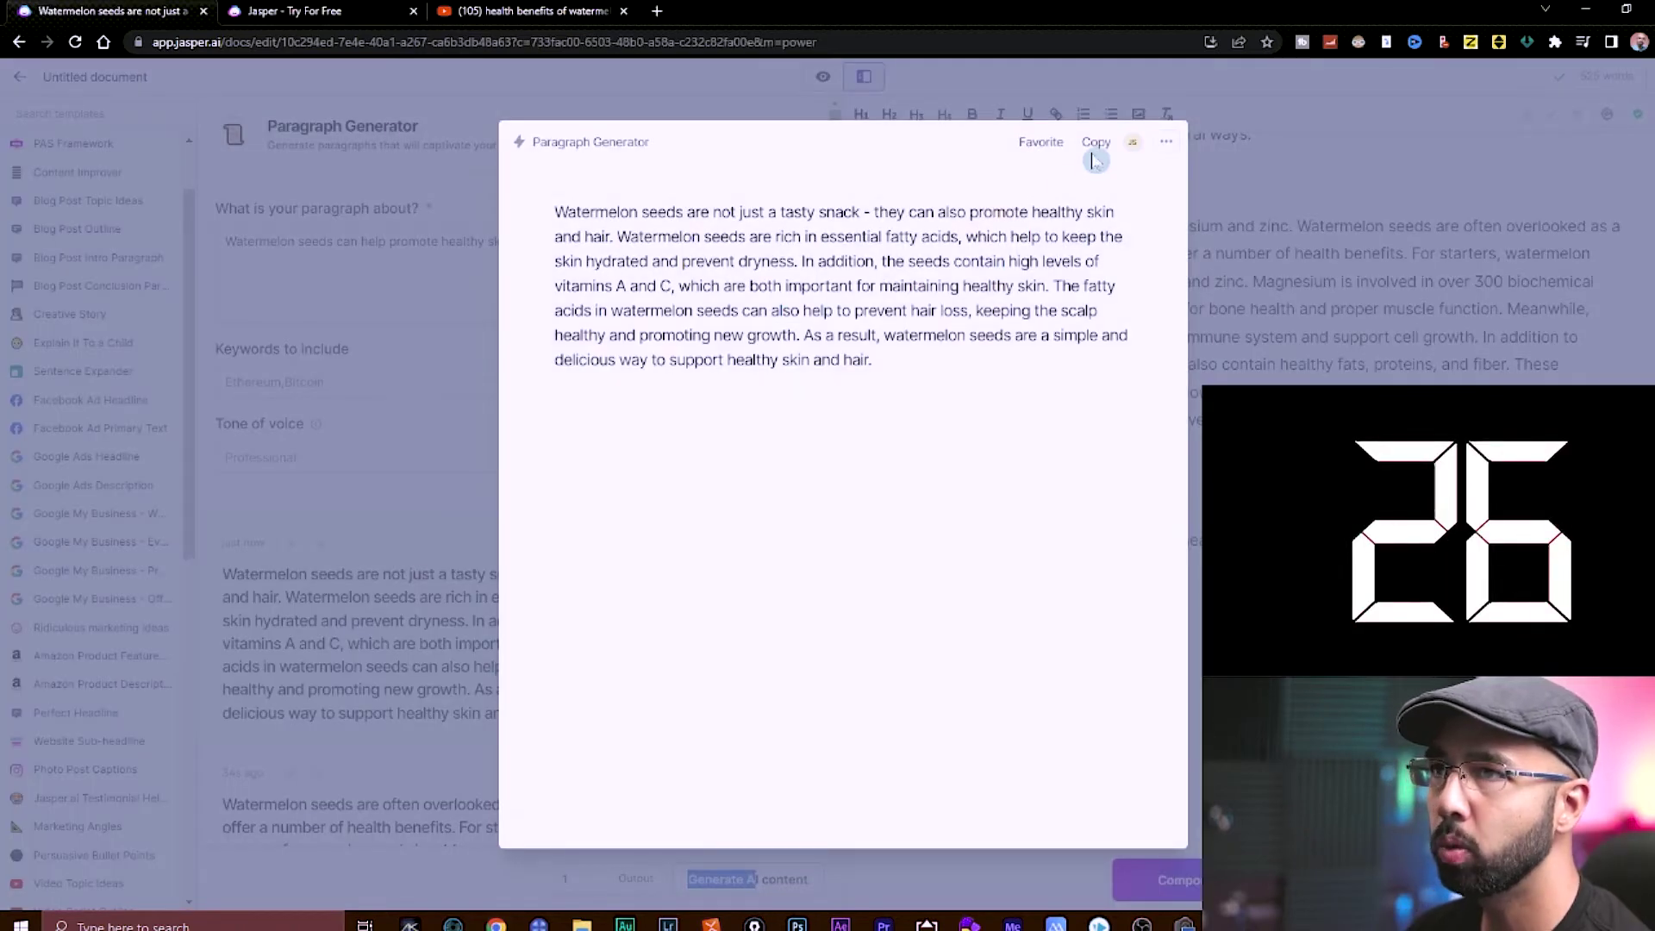
click(755, 879)
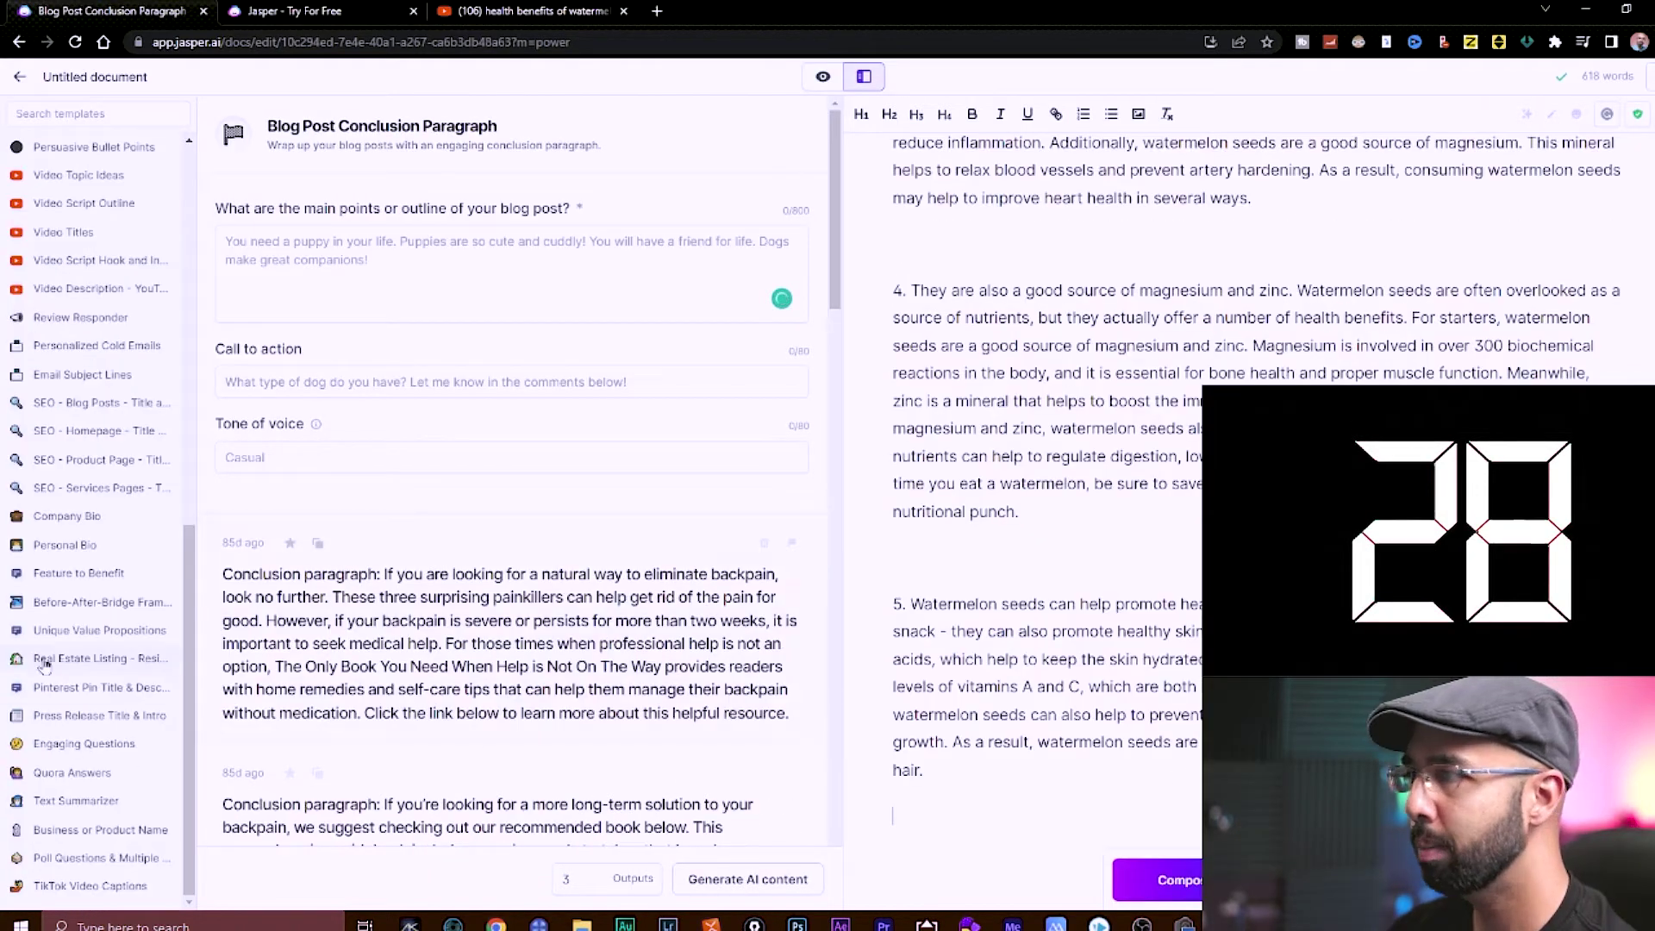
scroll(43, 664, up, 7)
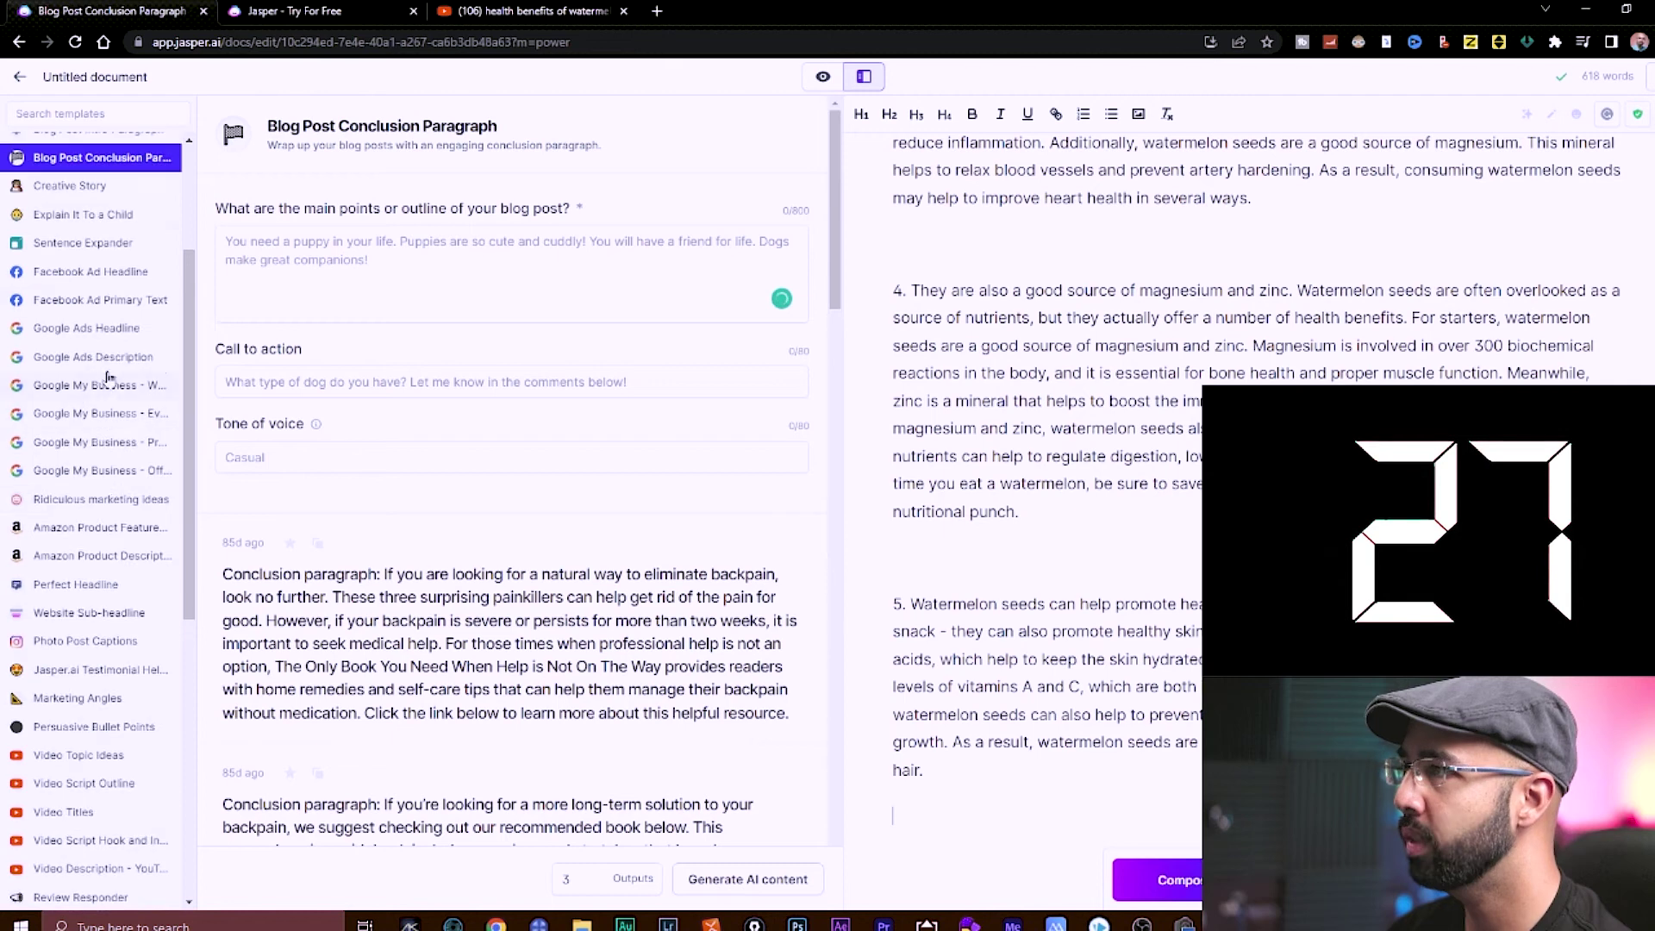
Step: Generate conclusions with the article topic as outline and call to action 'Click link below for #1 recommendation'
key(ctrl+v)
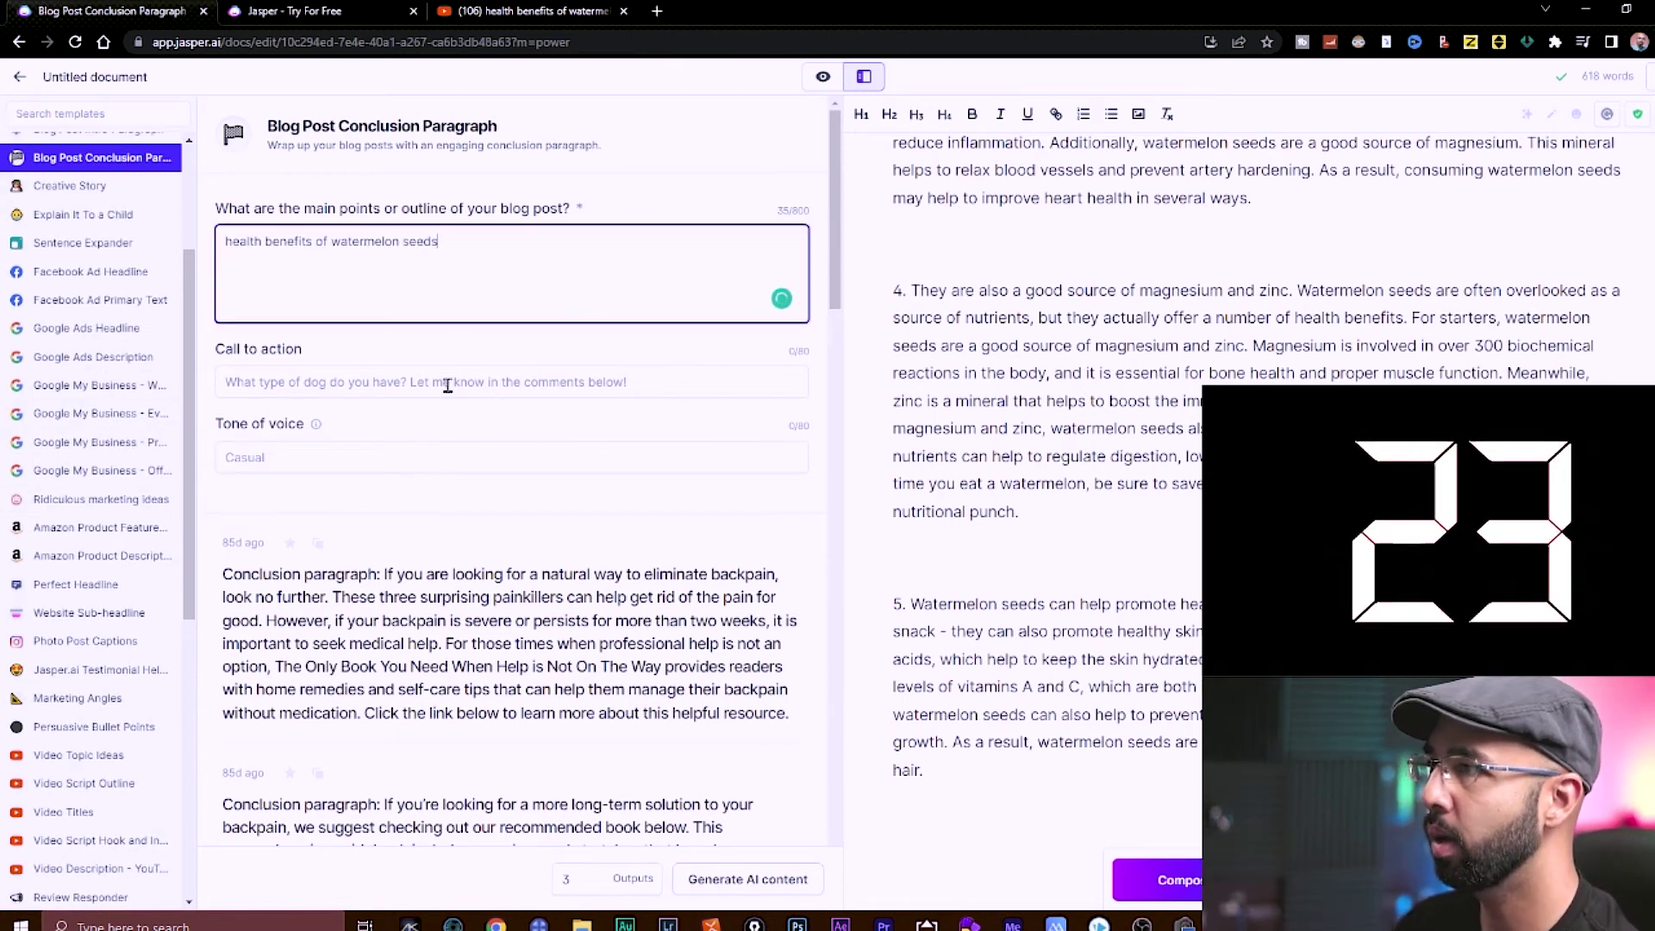
click(316, 383)
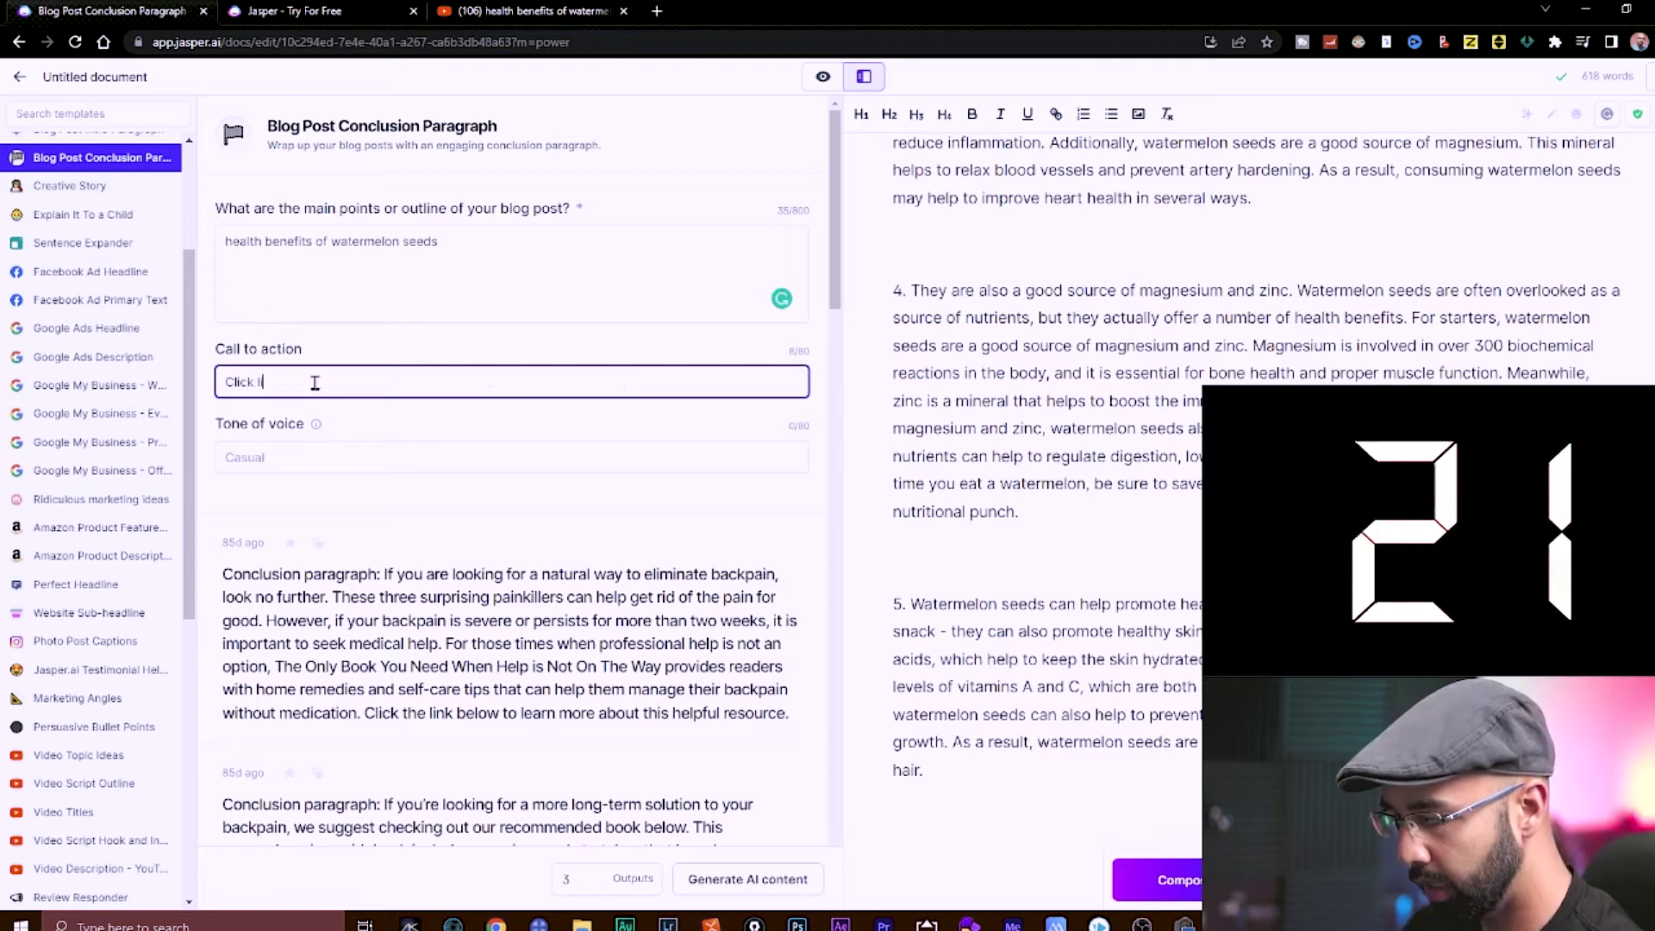
text(Click link below for #1 recommendation)
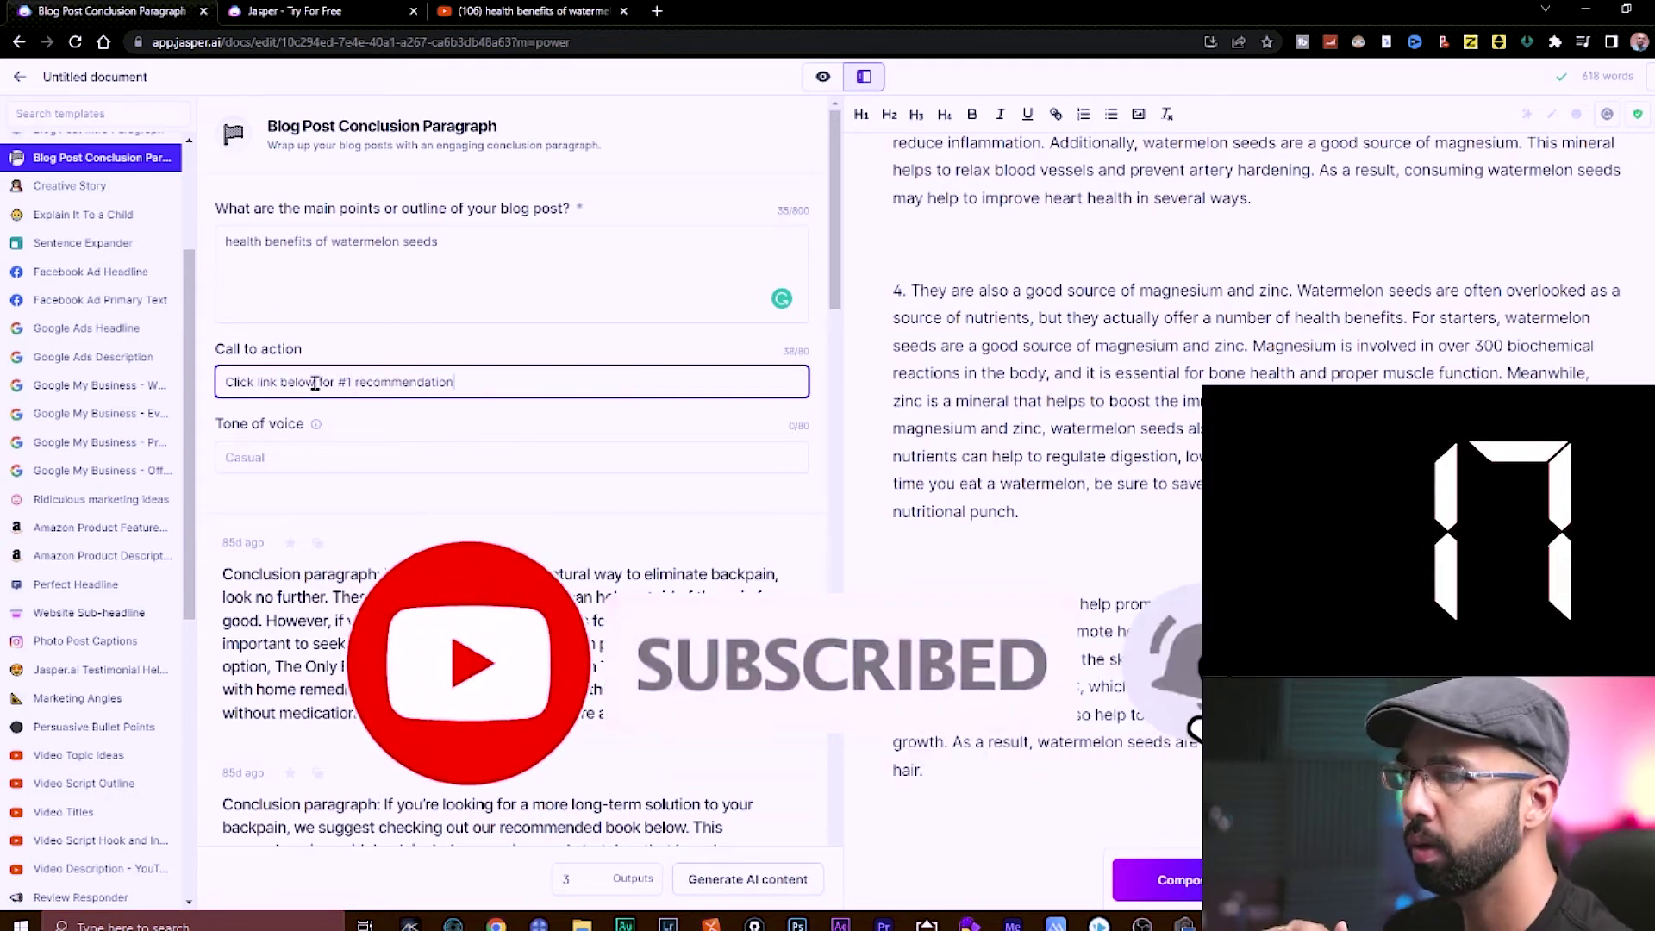
click(747, 883)
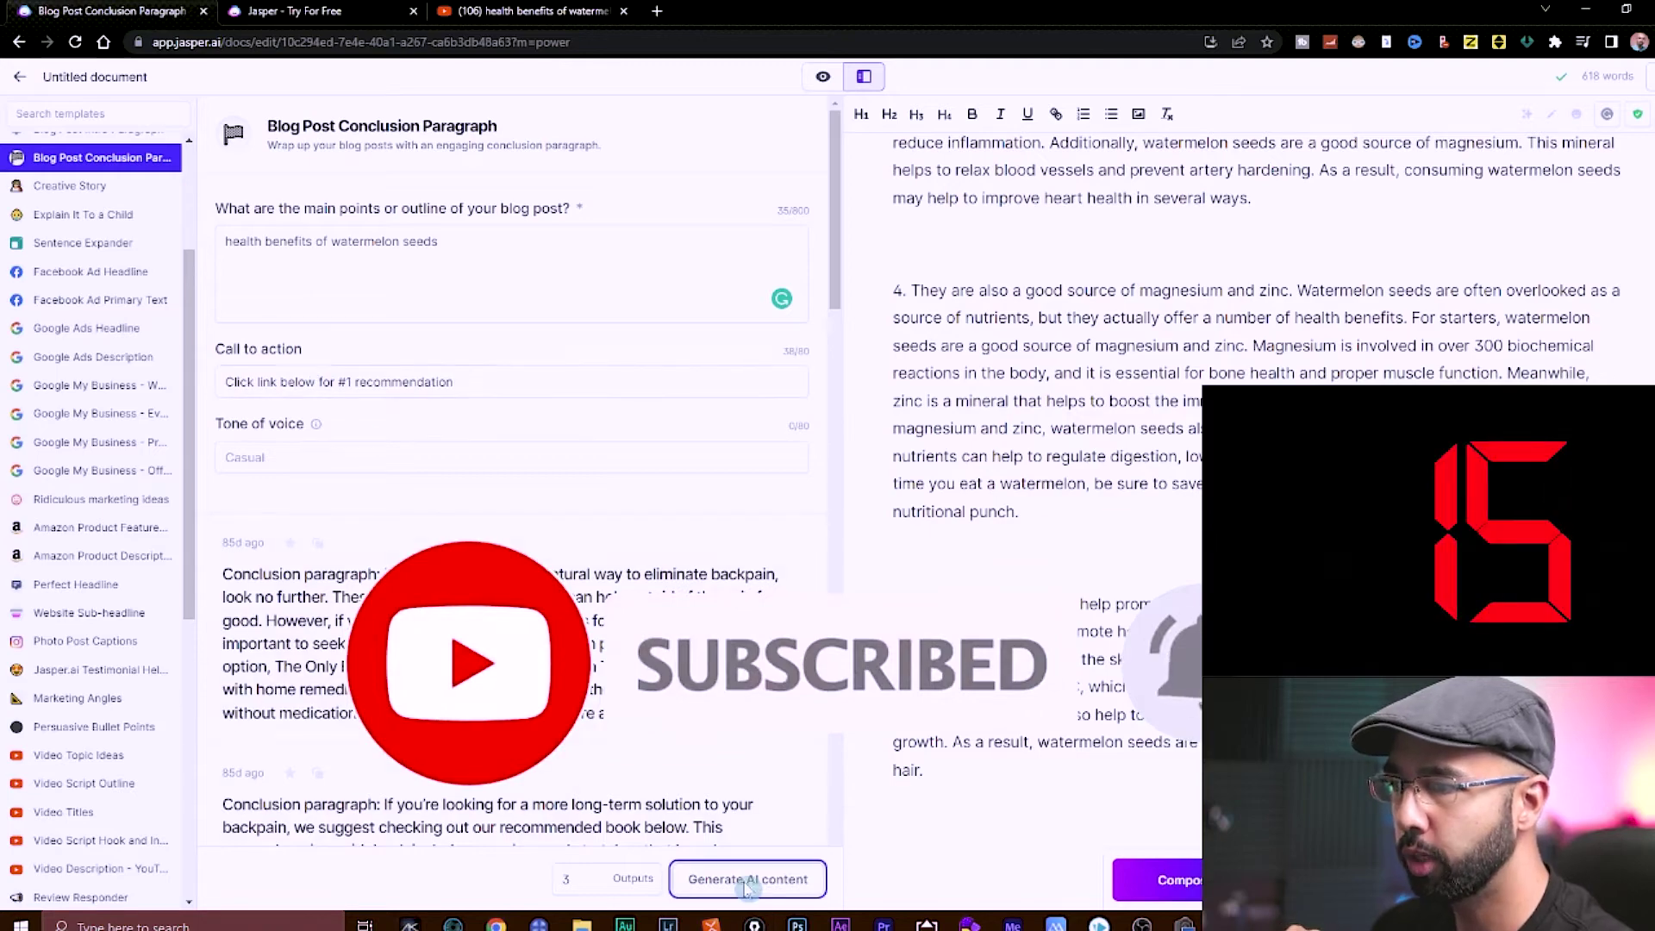
Step: Paste the watermelon seed extract conclusion at the end of the document
scroll(638, 603, down, 3)
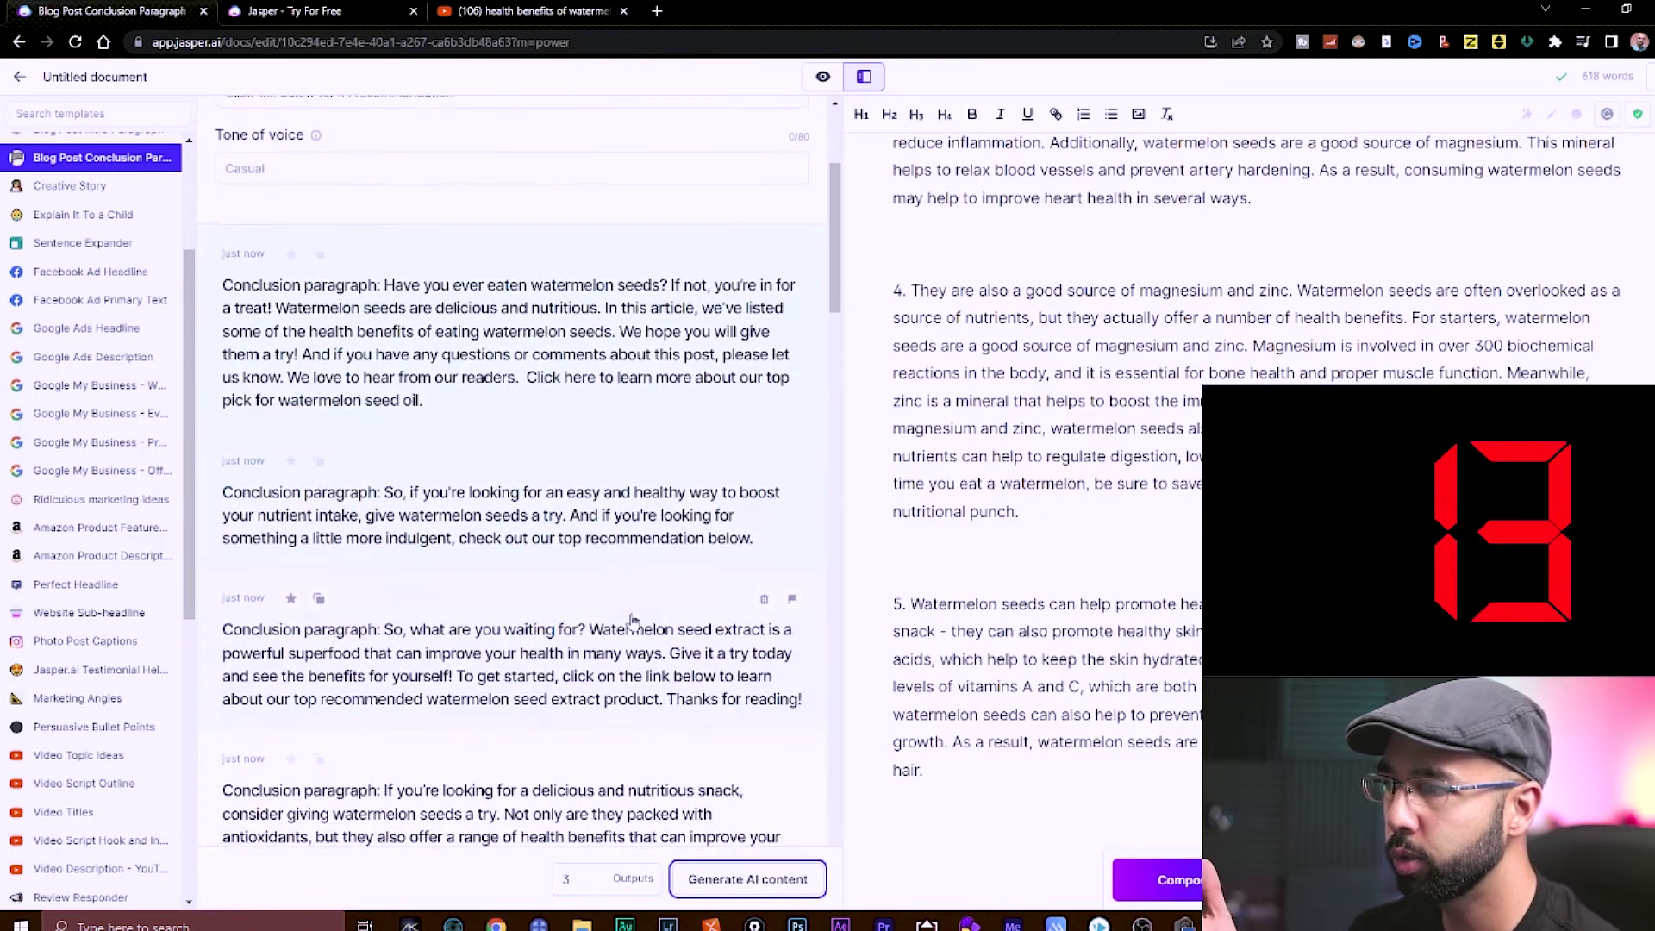
click(648, 677)
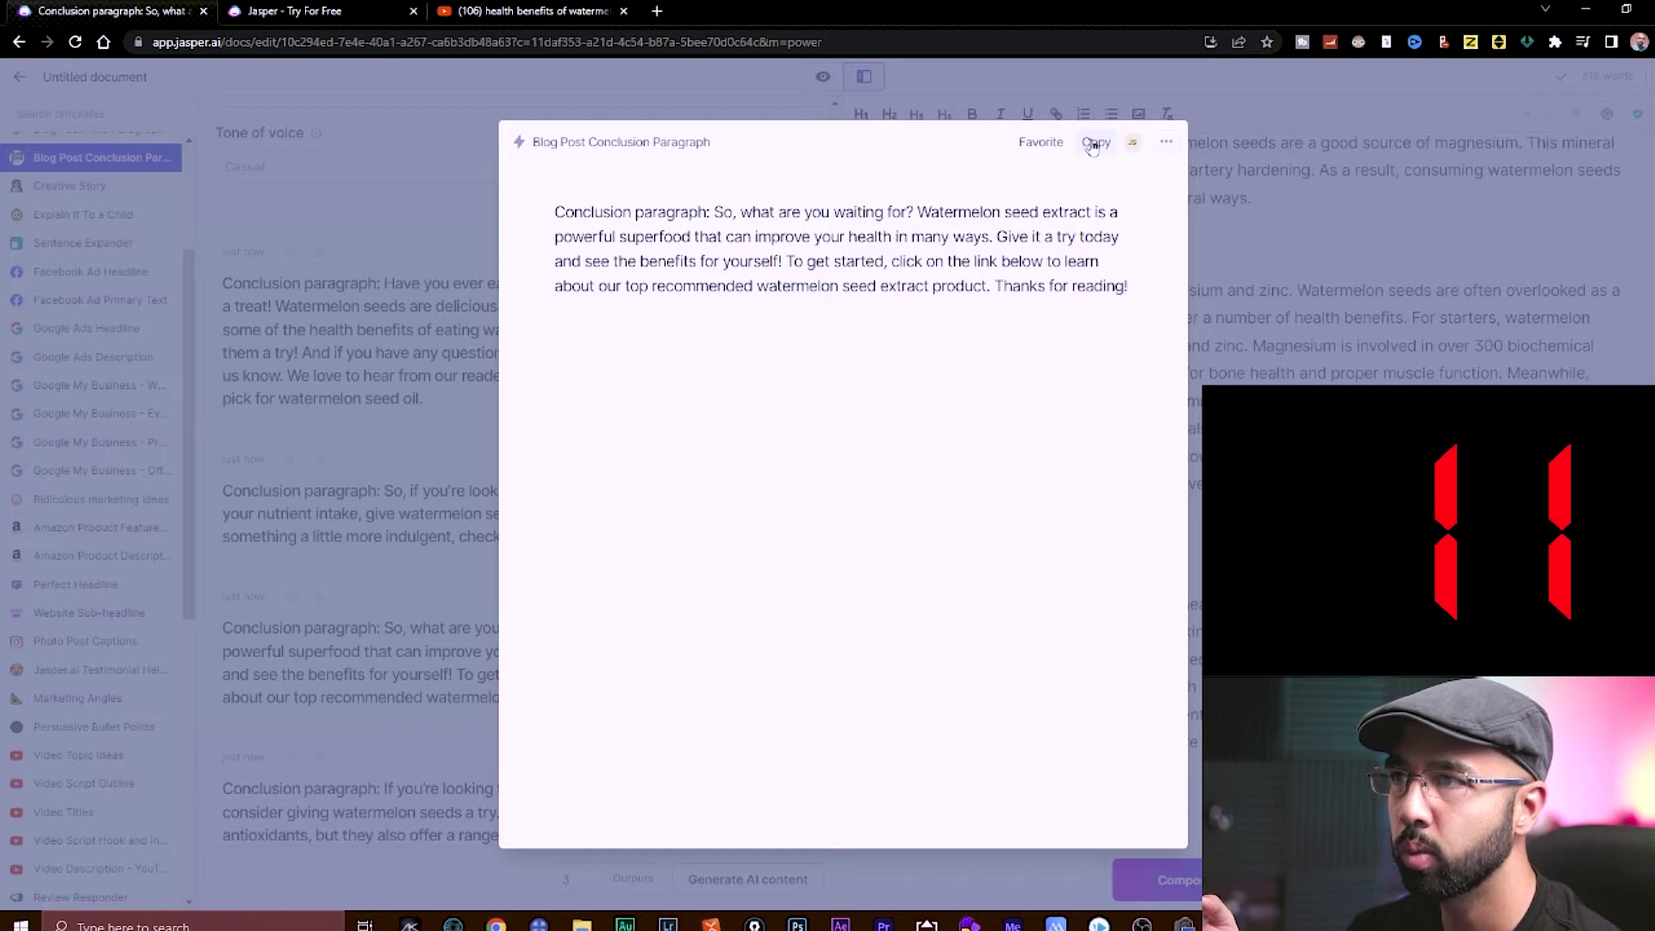
key(Escape)
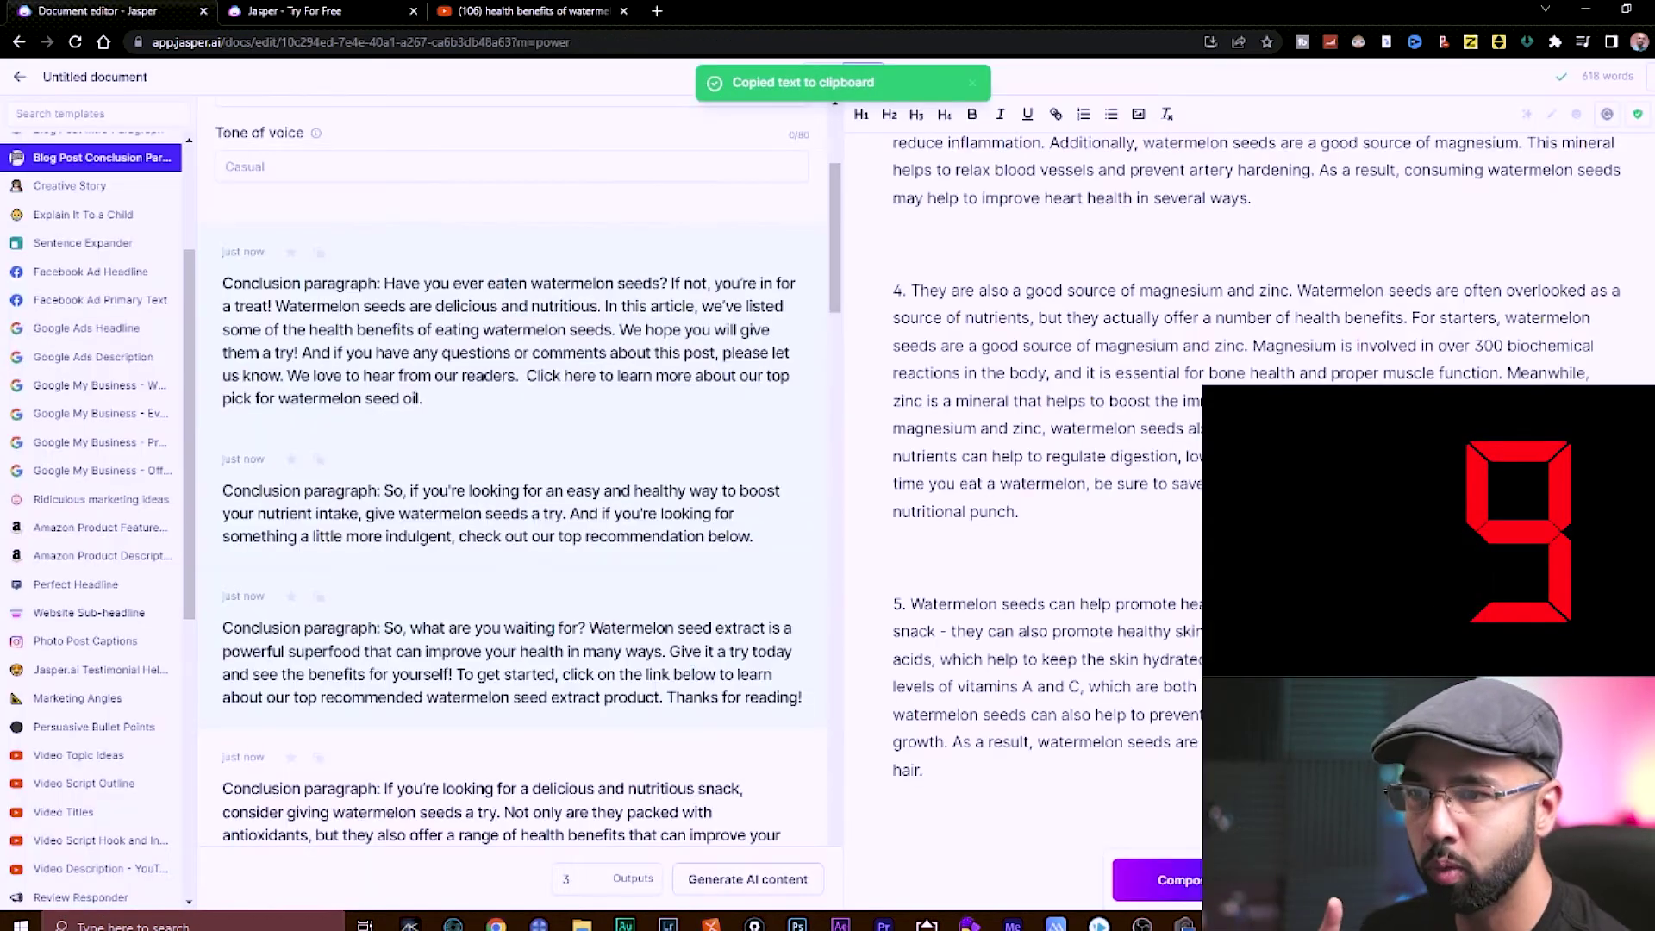
right_click(1062, 649)
click(1121, 695)
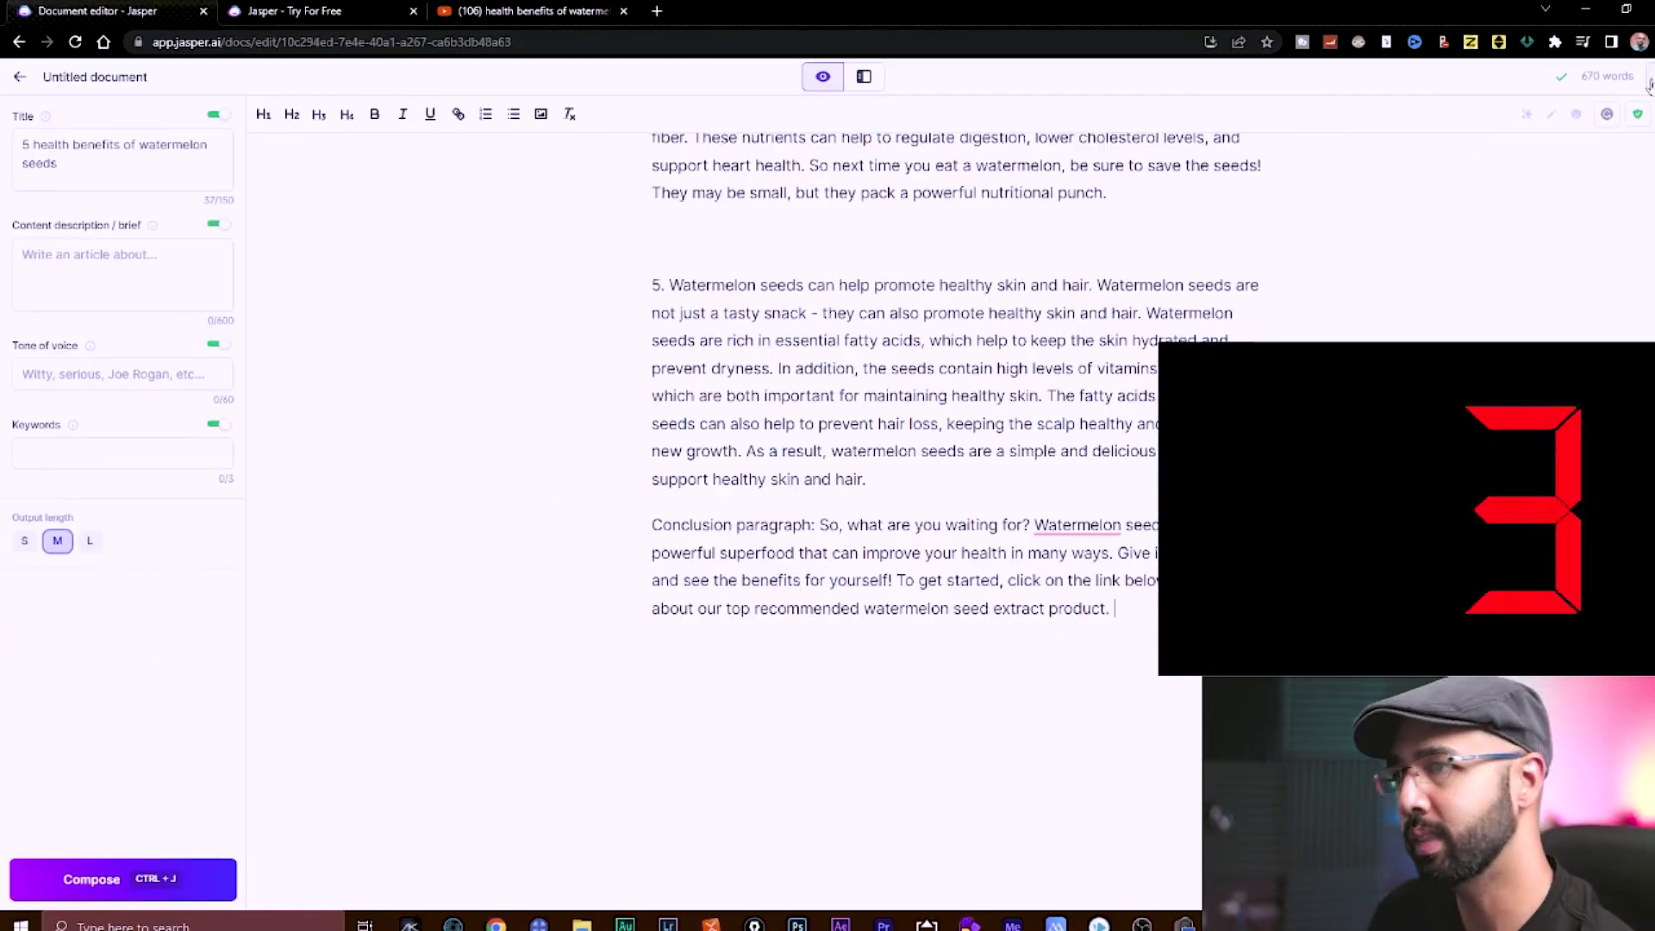
Step: Switch to document view and scroll from the conclusion back up to the introduction
text(^)
scroll(838, 712, down, 2)
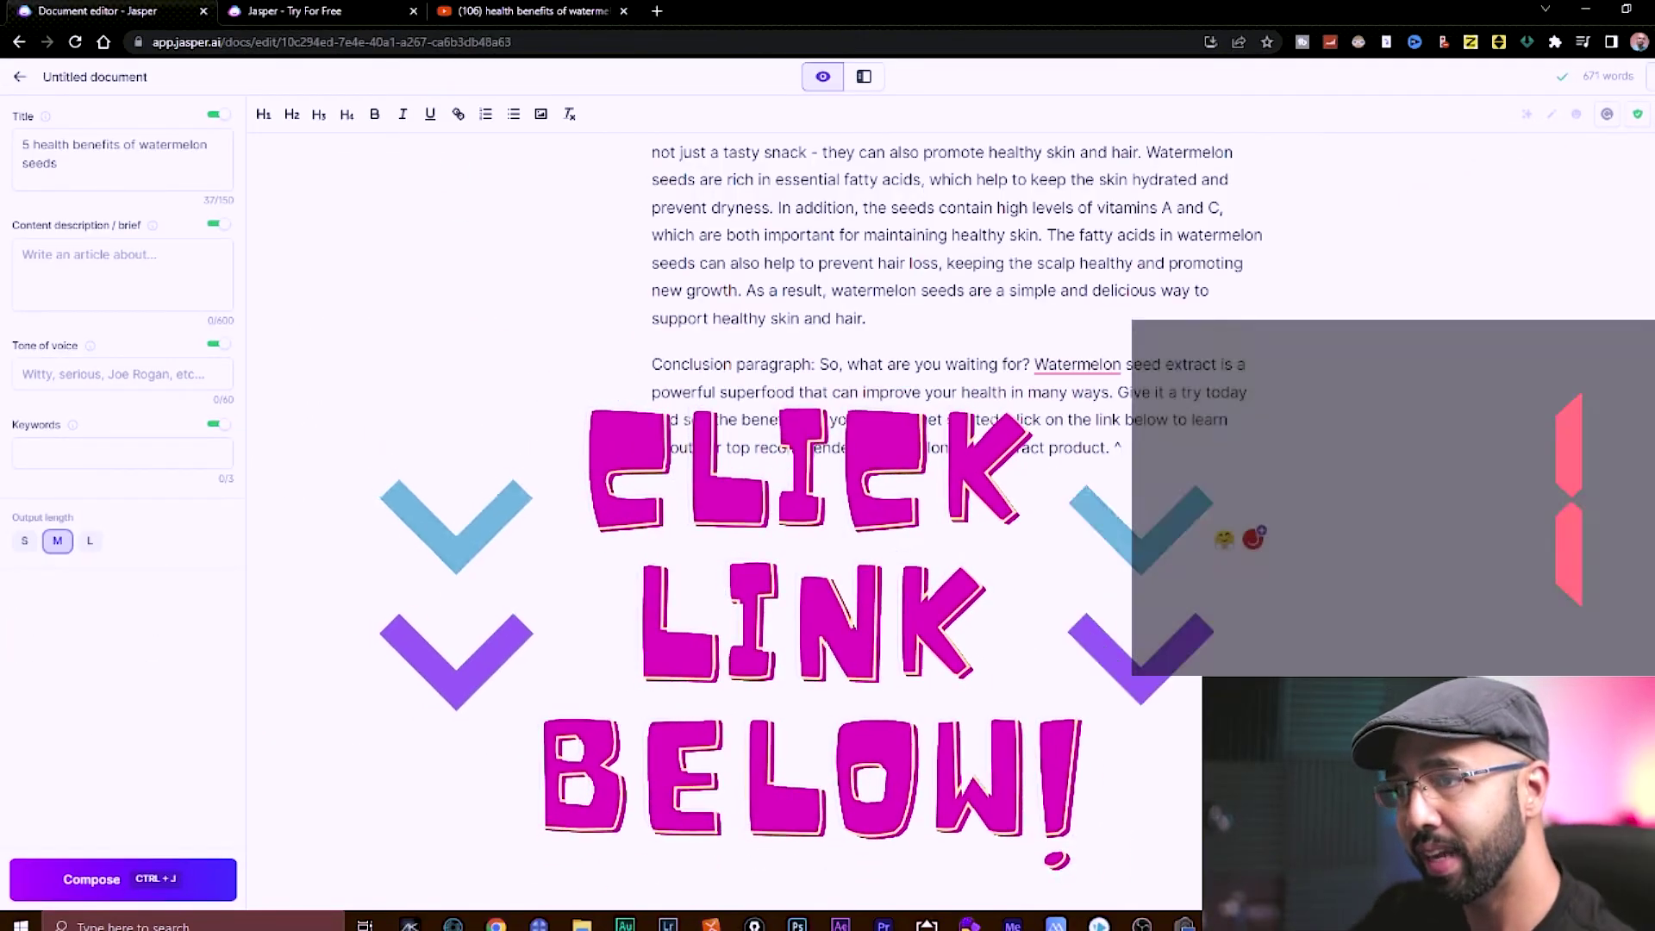
scroll(839, 712, up, 4)
scroll(838, 713, up, 15)
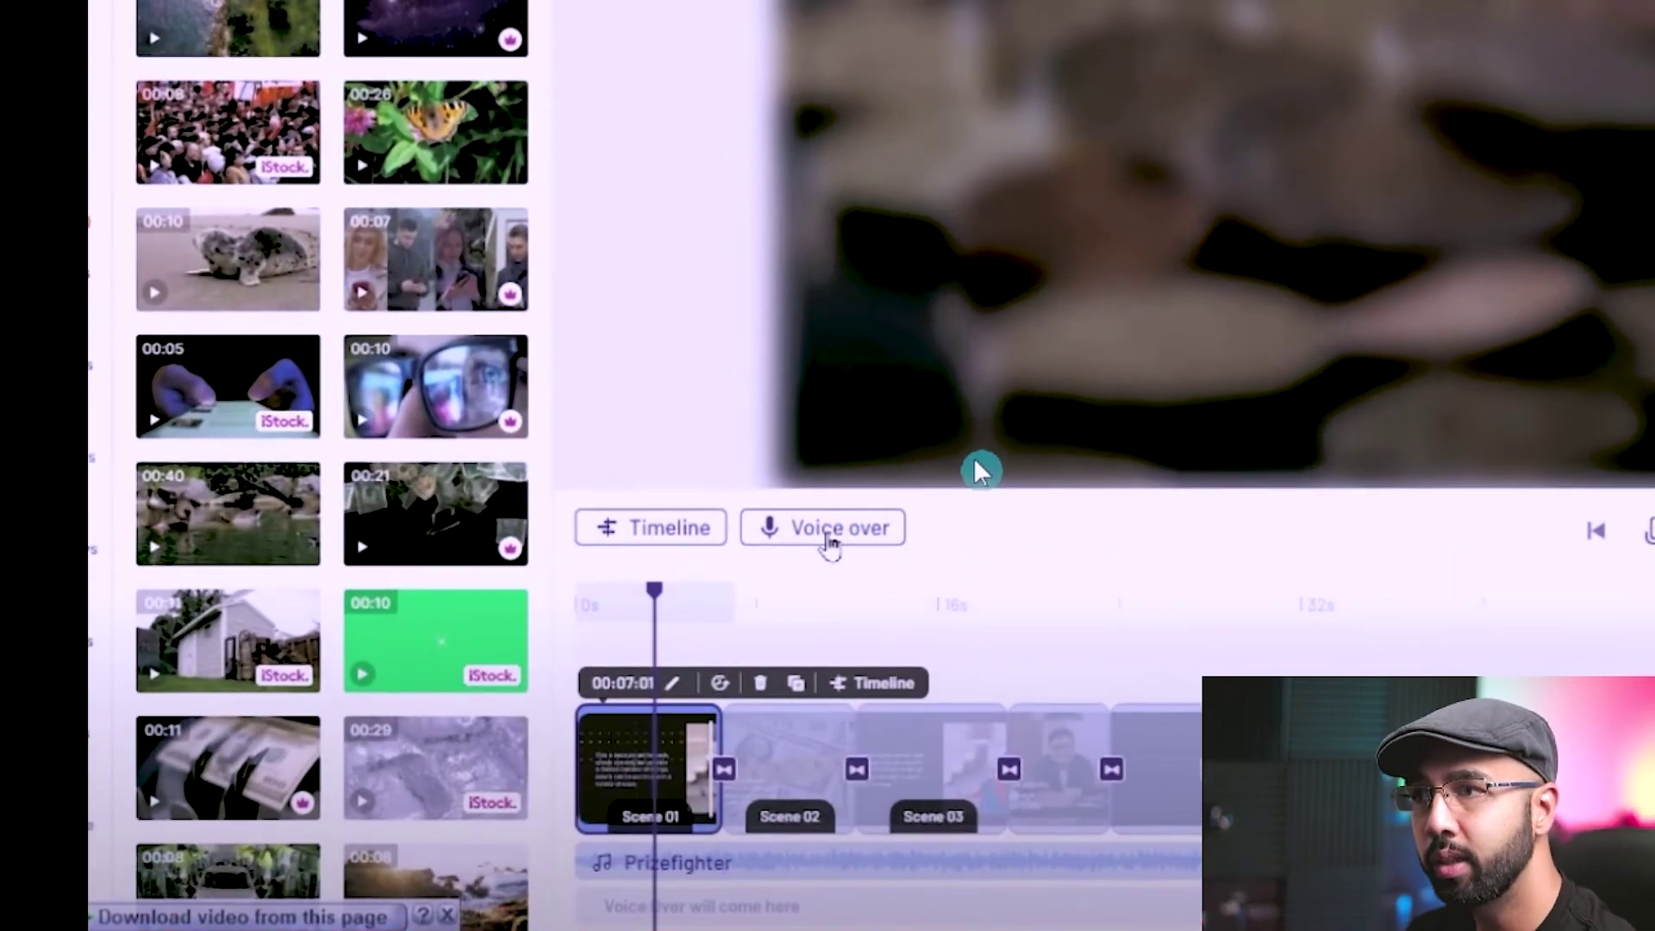
Step: Show InVideo's voice-over options: automated text to speech, uploading a VO file, or recording one
click(828, 528)
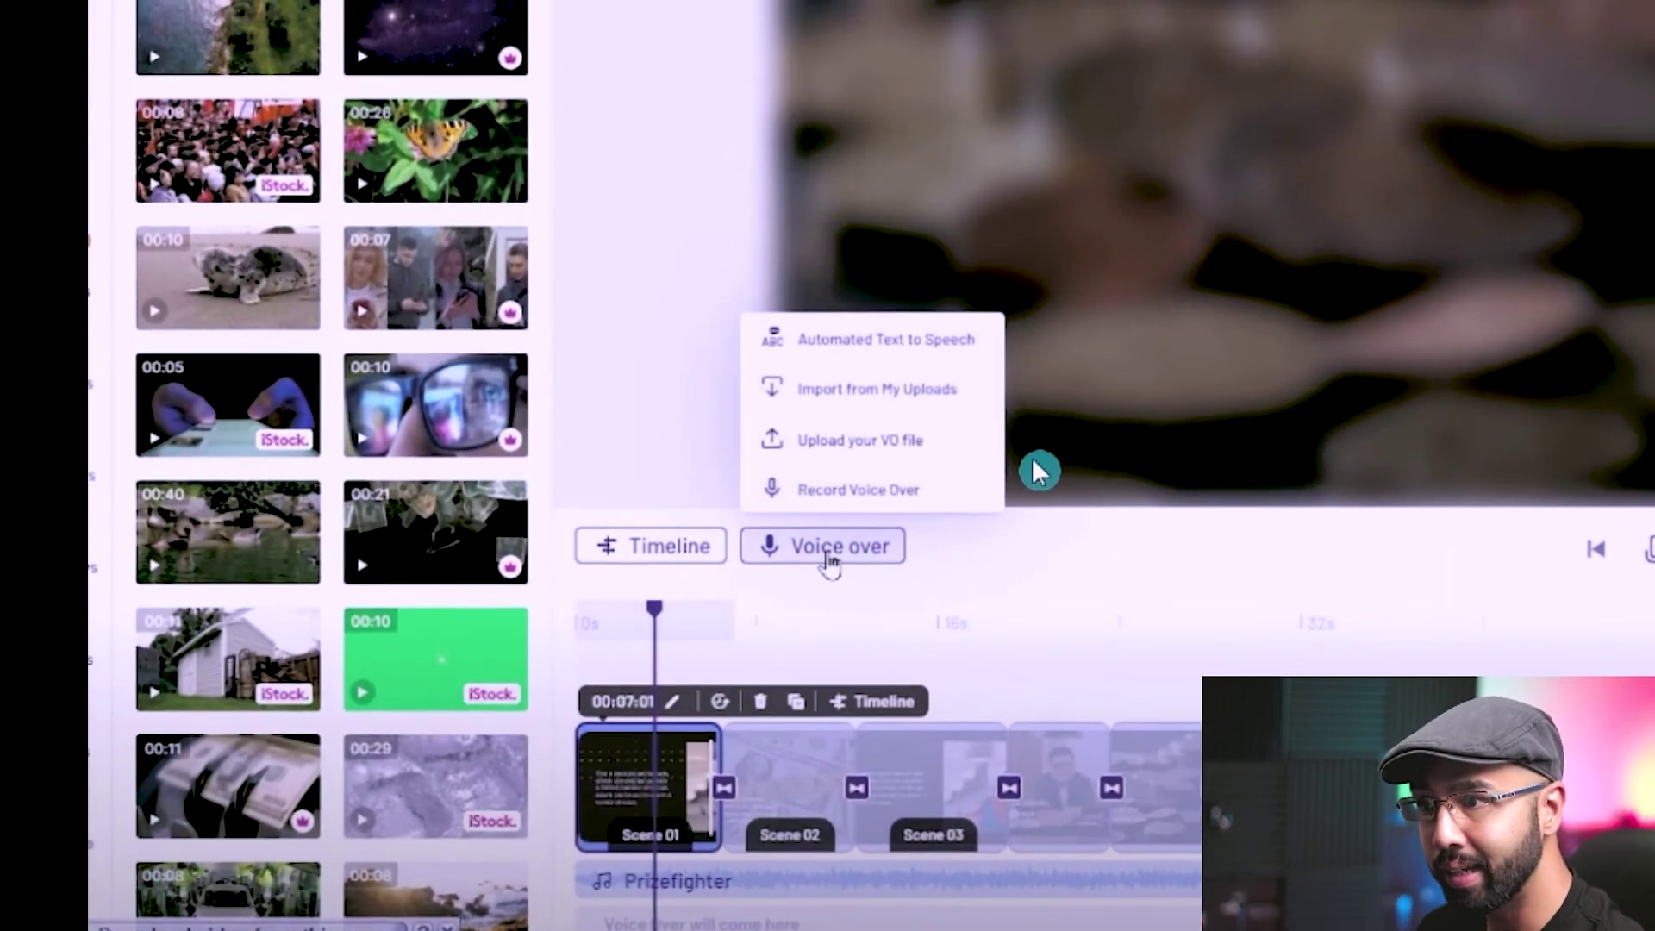